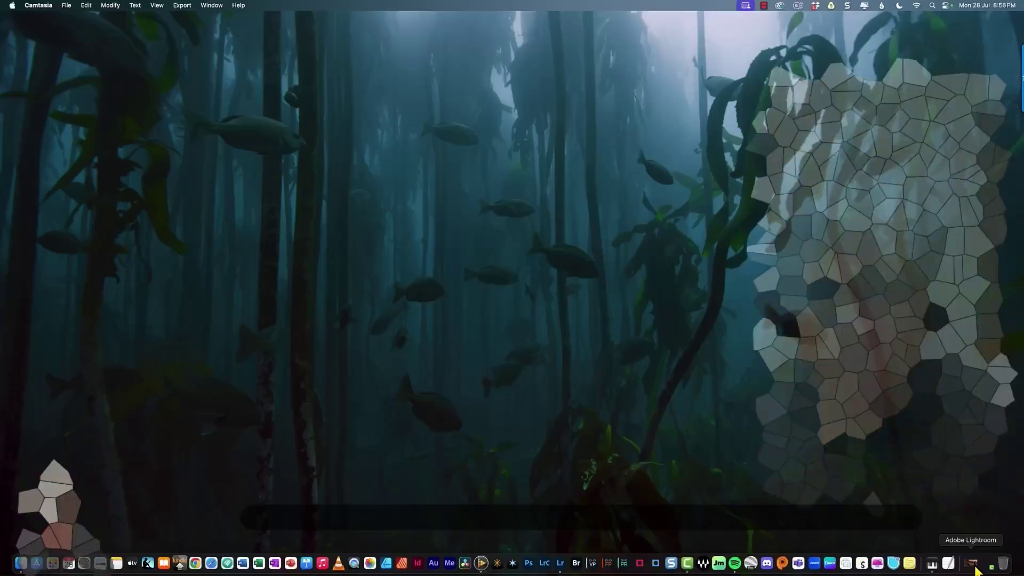
Step: Switch to Adobe Lightroom and look through the local folder tree and the local favorites, returning to the browse list
click(973, 564)
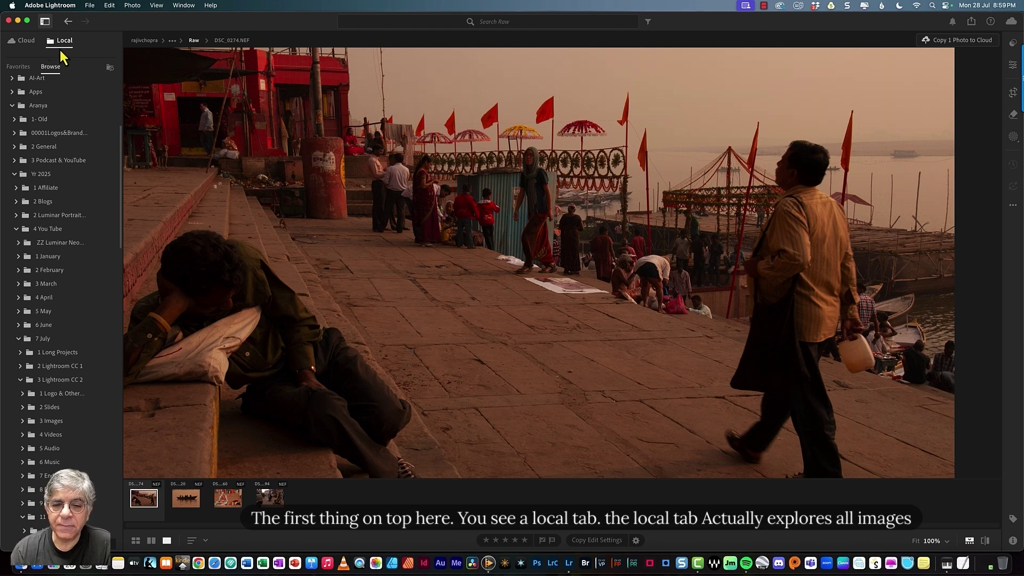
click(12, 106)
scroll(20, 119, up, 10)
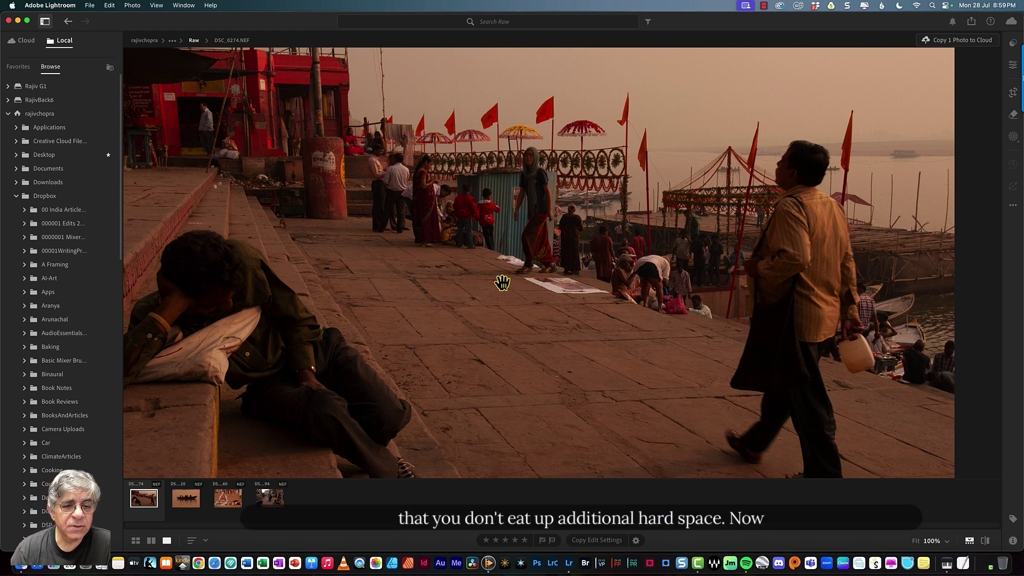
click(18, 72)
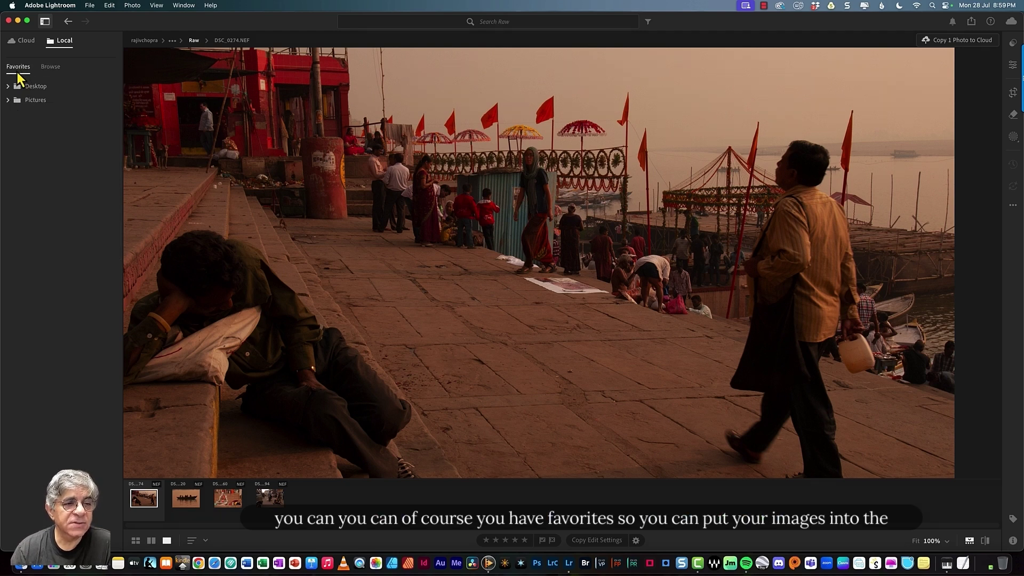
click(50, 67)
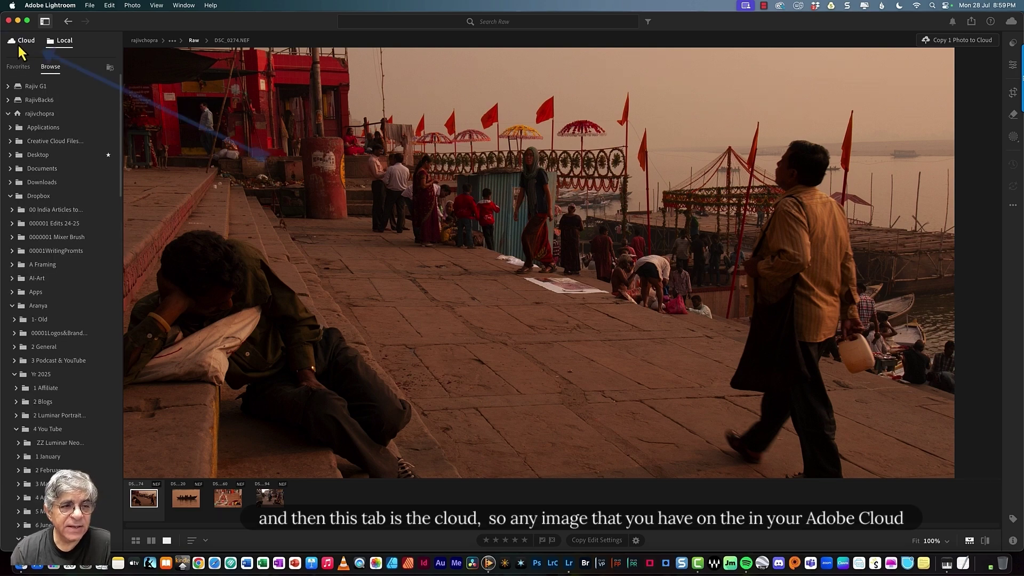
Step: Open the cloud library and view several photos, including the dark sunset shots, the daytime cityscape and the black-and-white tree
click(22, 42)
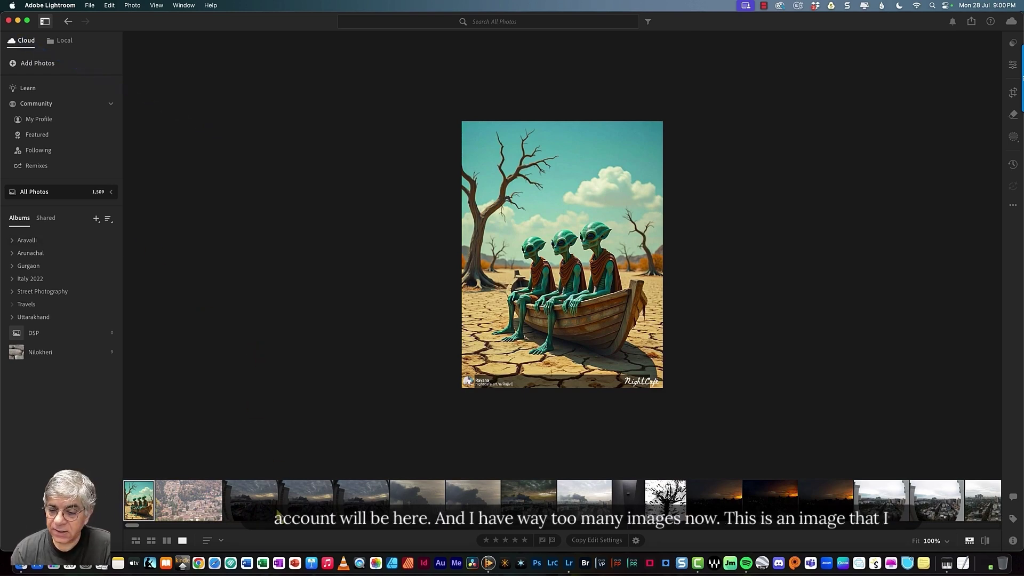
click(717, 506)
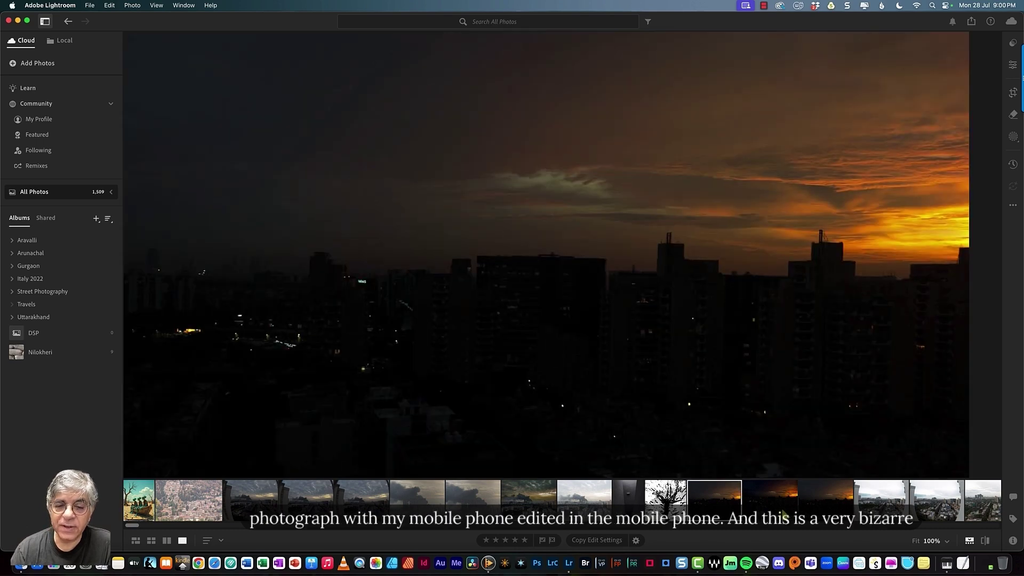
click(784, 514)
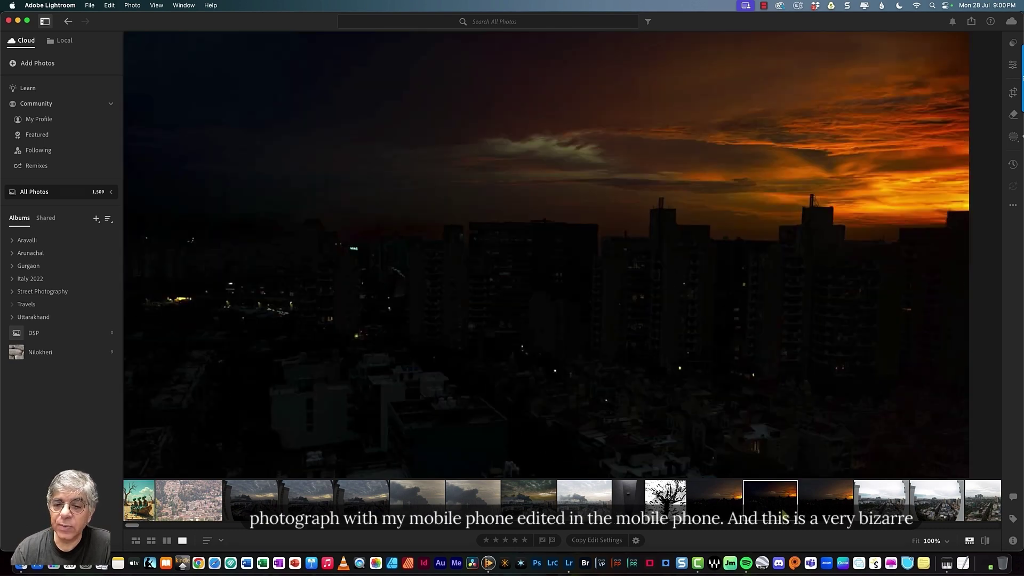
click(824, 513)
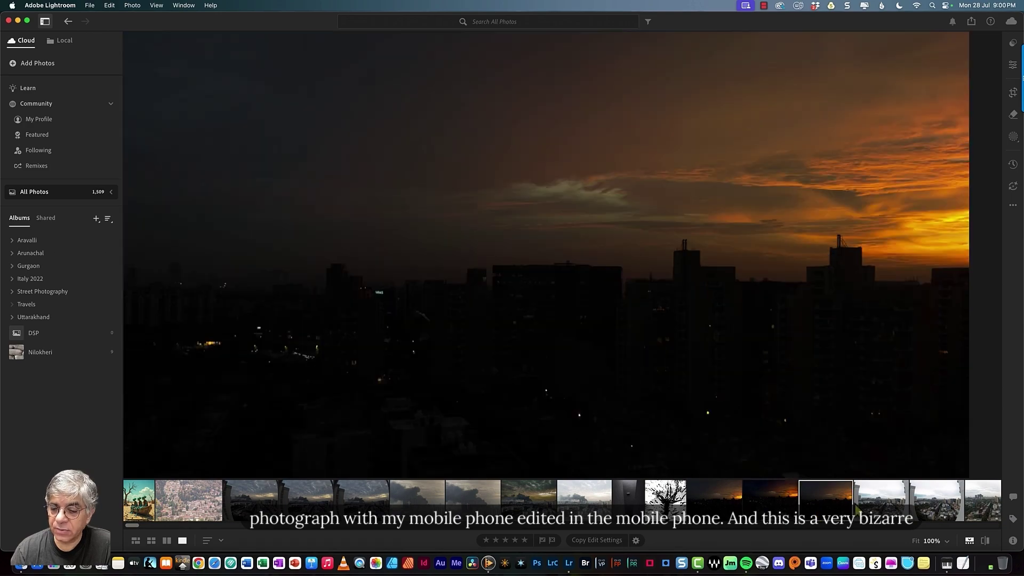
click(879, 512)
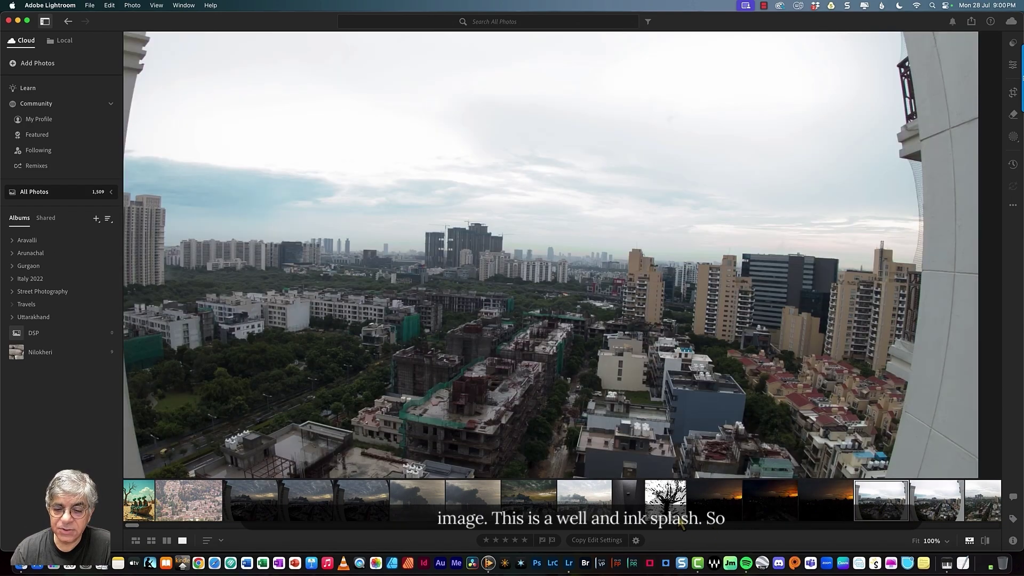
click(676, 517)
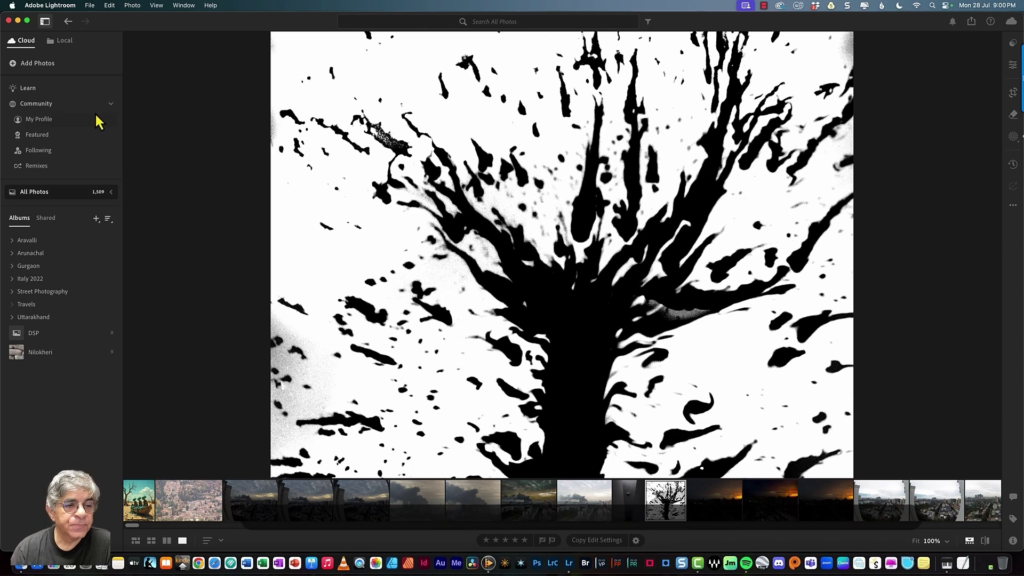
Step: Examine the local library's copy-to-cloud option and the cloud album list, ending back in the local library
click(63, 41)
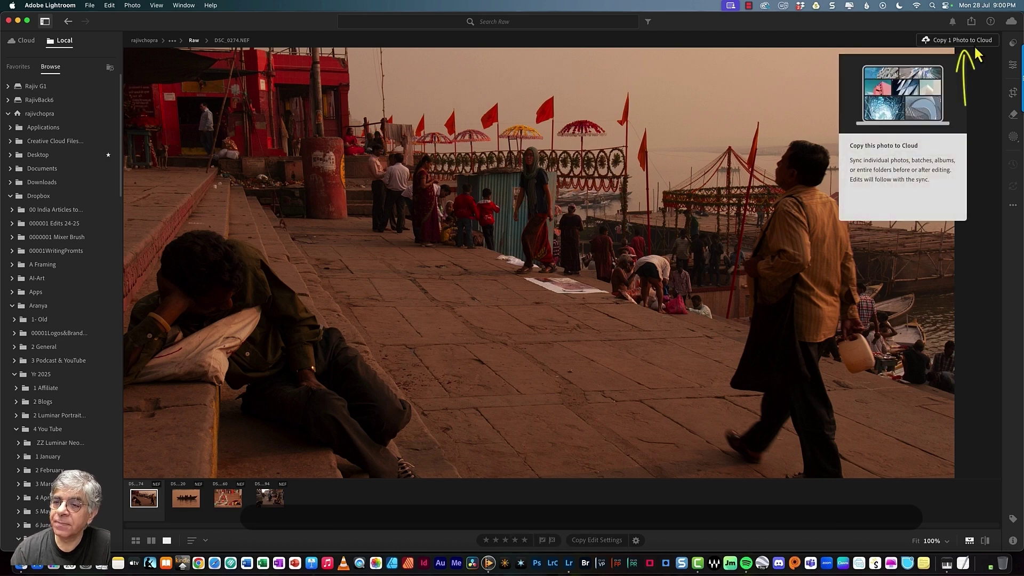
click(24, 41)
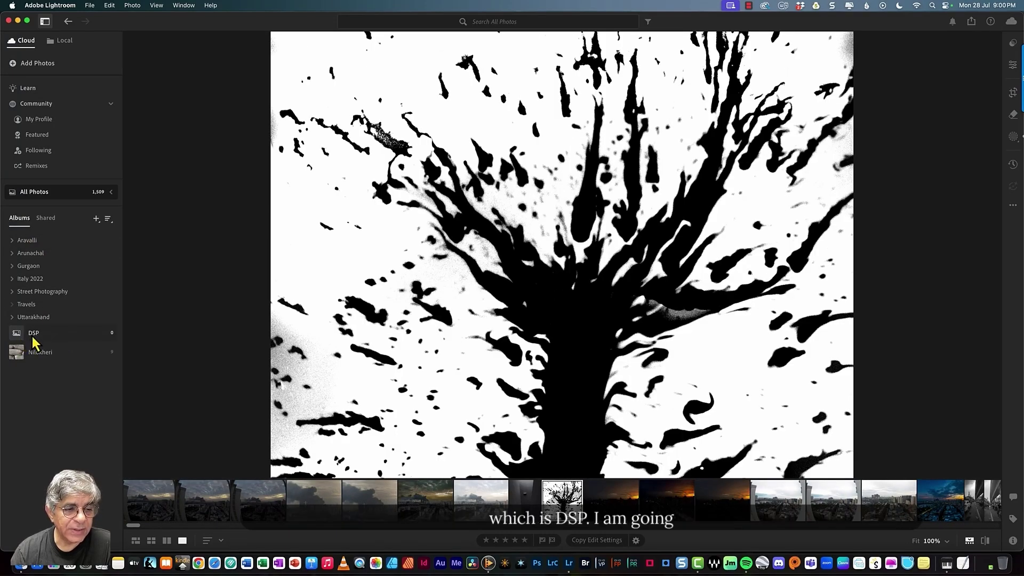
click(67, 41)
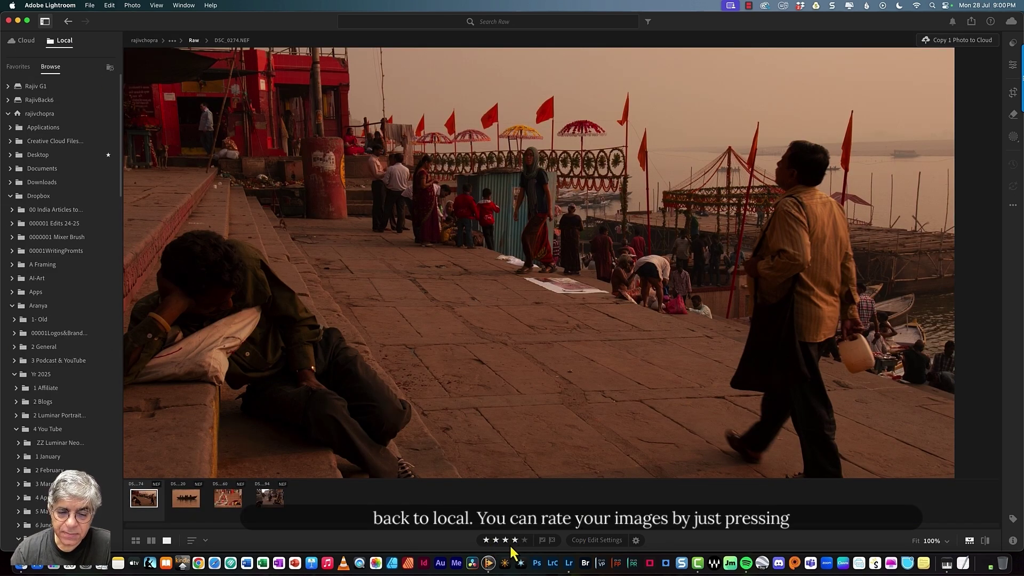
Step: Try out star ratings on DSC_0274.NEF and clear the rating back to zero
key(1)
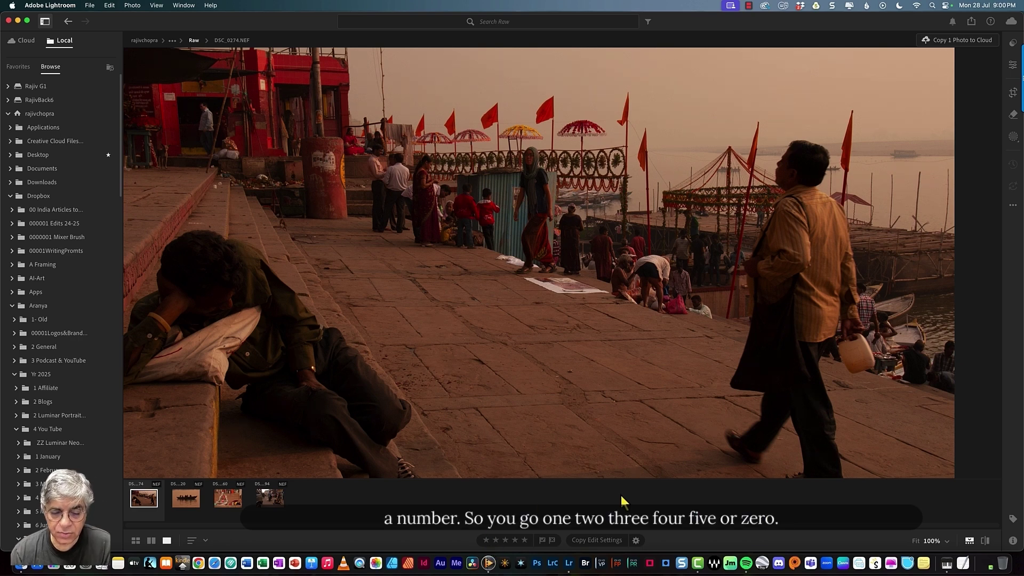
key(1)
key(2)
key(3)
key(4)
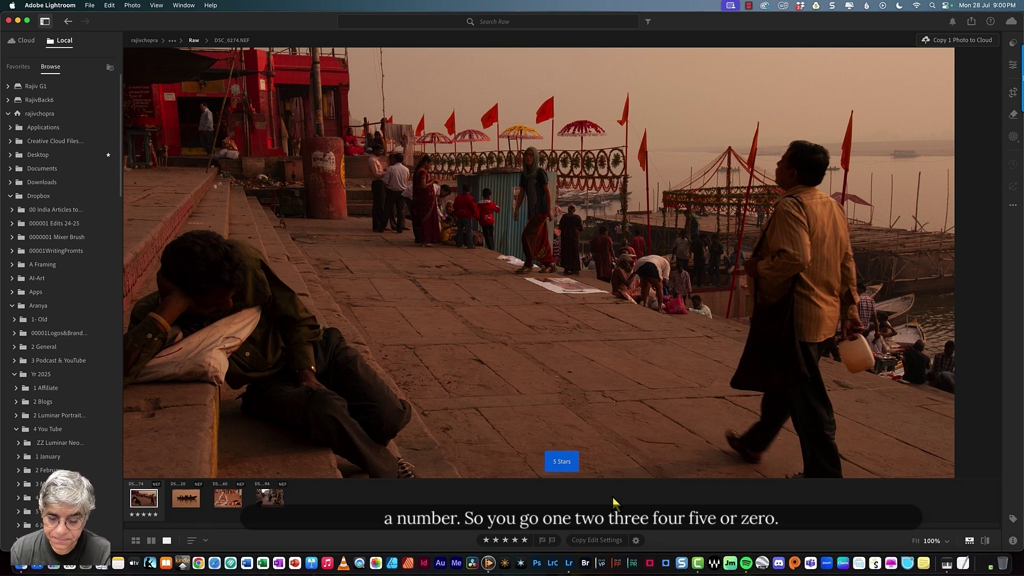
key(0)
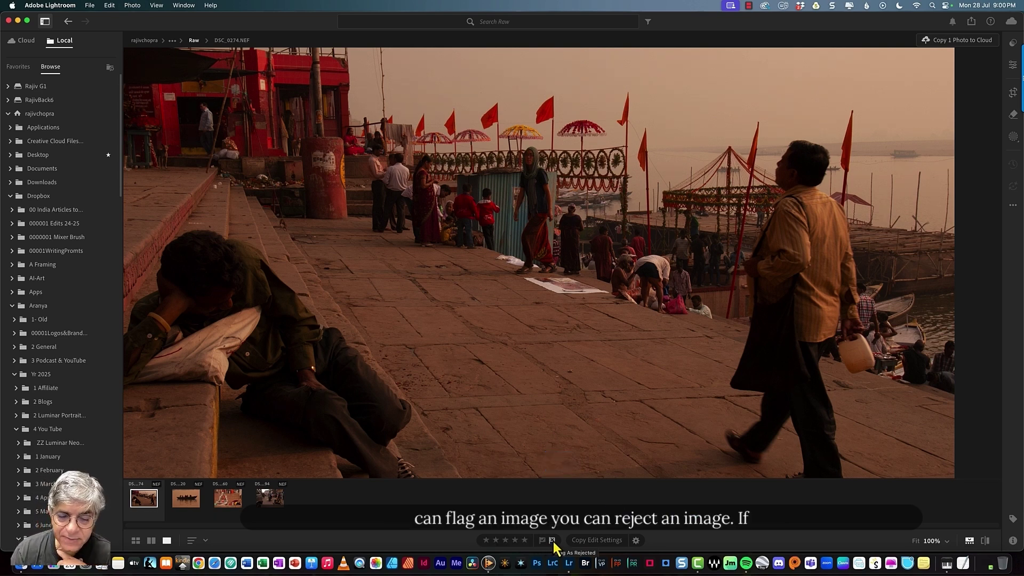
Step: Review which edit settings can be copied from the photo, then cancel without copying
click(600, 541)
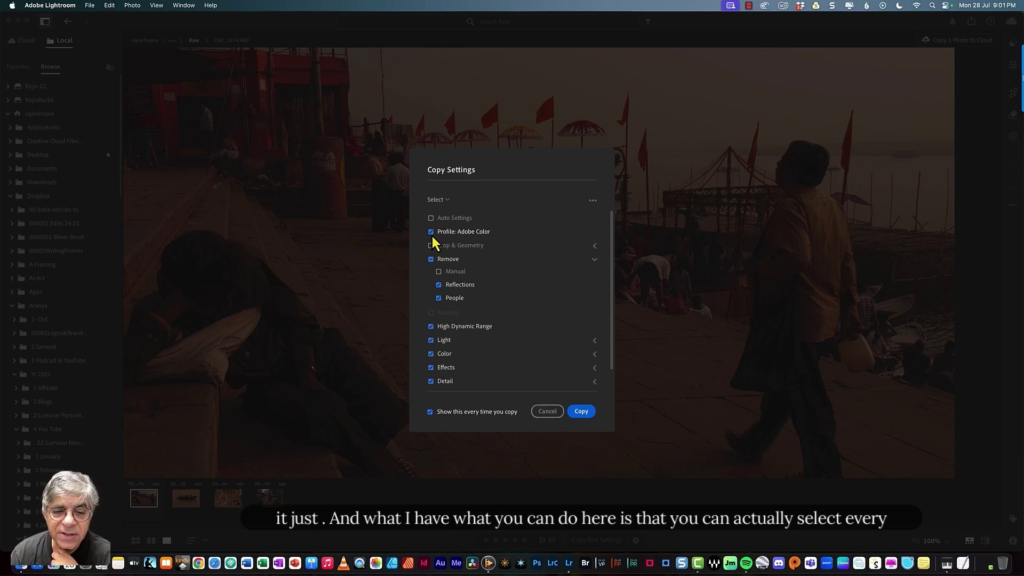
scroll(491, 346, down, 2)
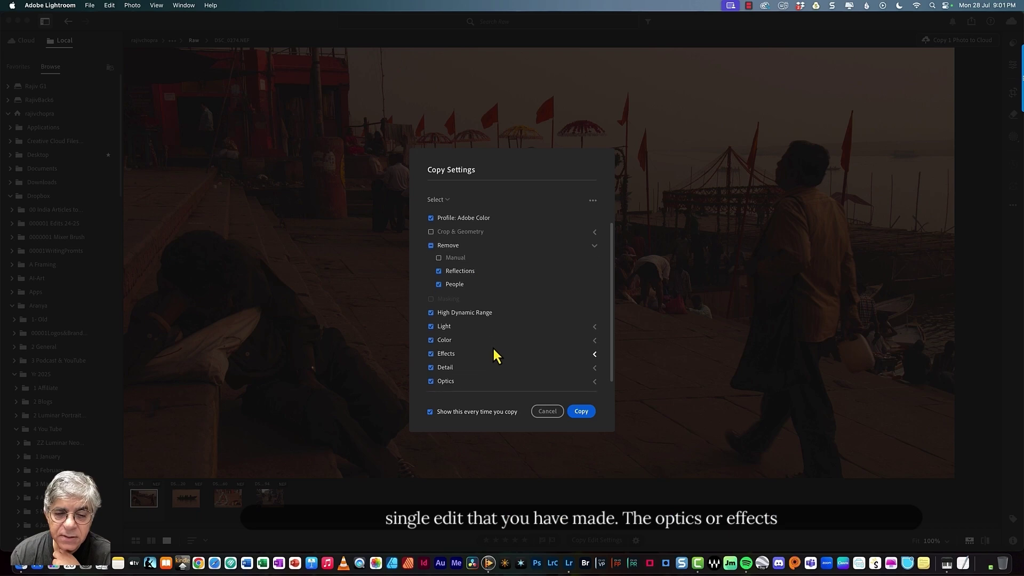
scroll(493, 347, up, 2)
scroll(493, 347, down, 1)
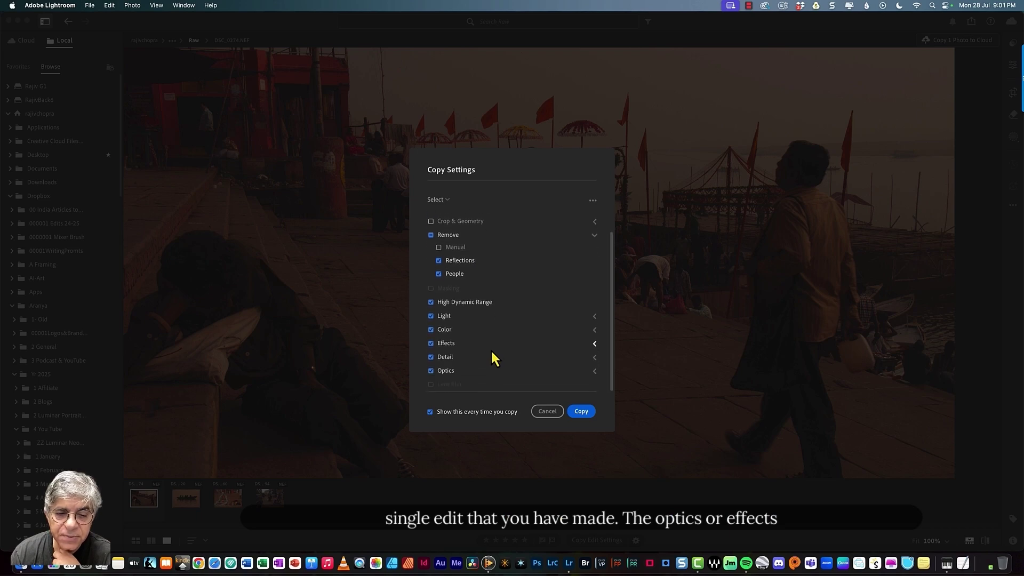
click(545, 411)
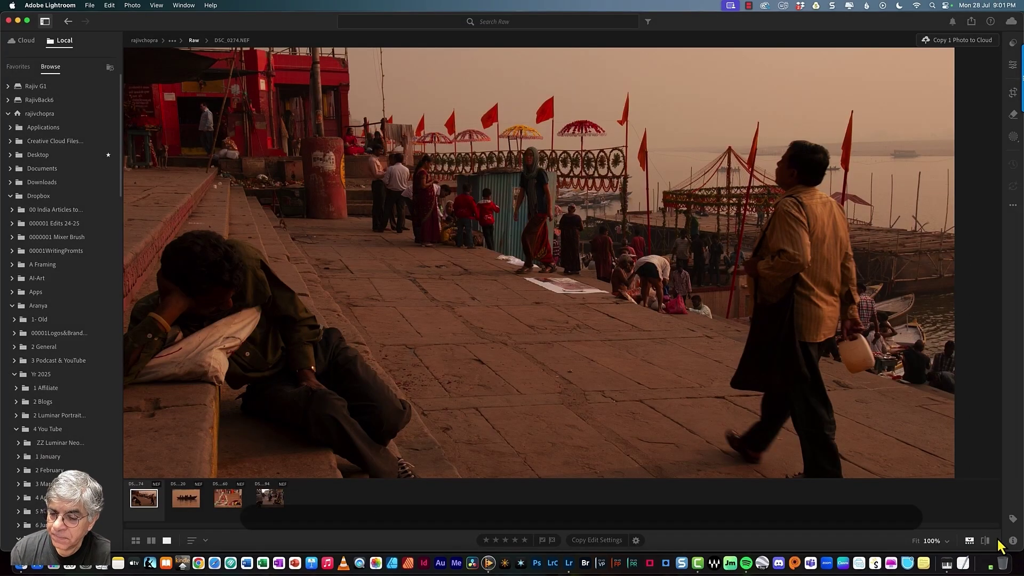
Step: Set the photo's zoom to Fit and review the other available zoom levels, leaving it at Fit
click(917, 543)
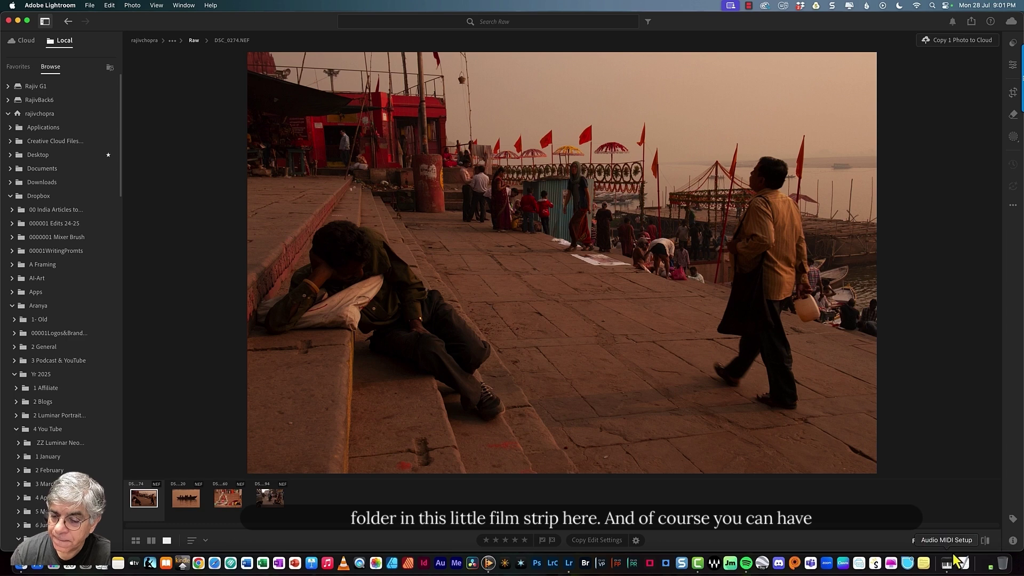
click(947, 542)
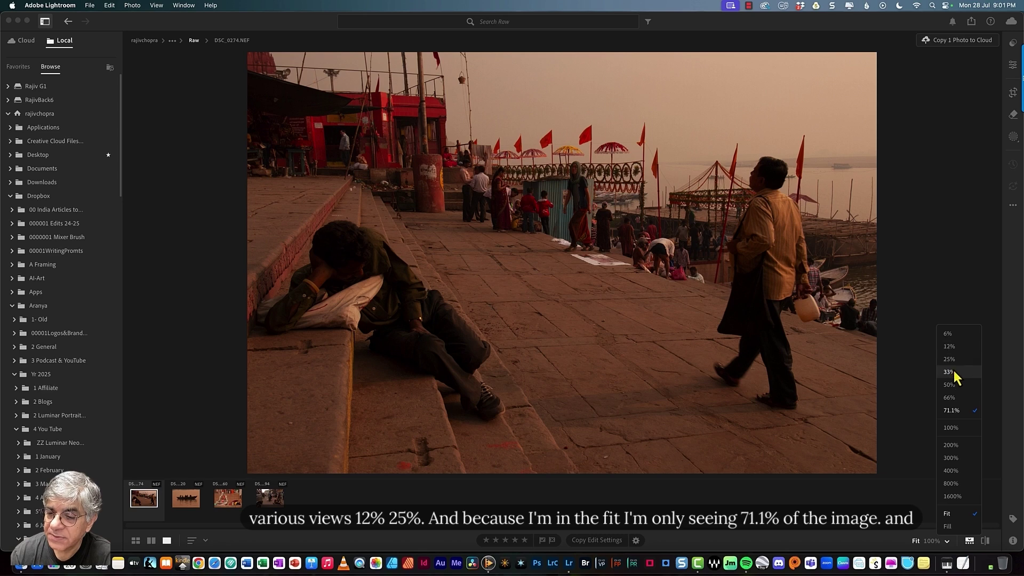
click(898, 515)
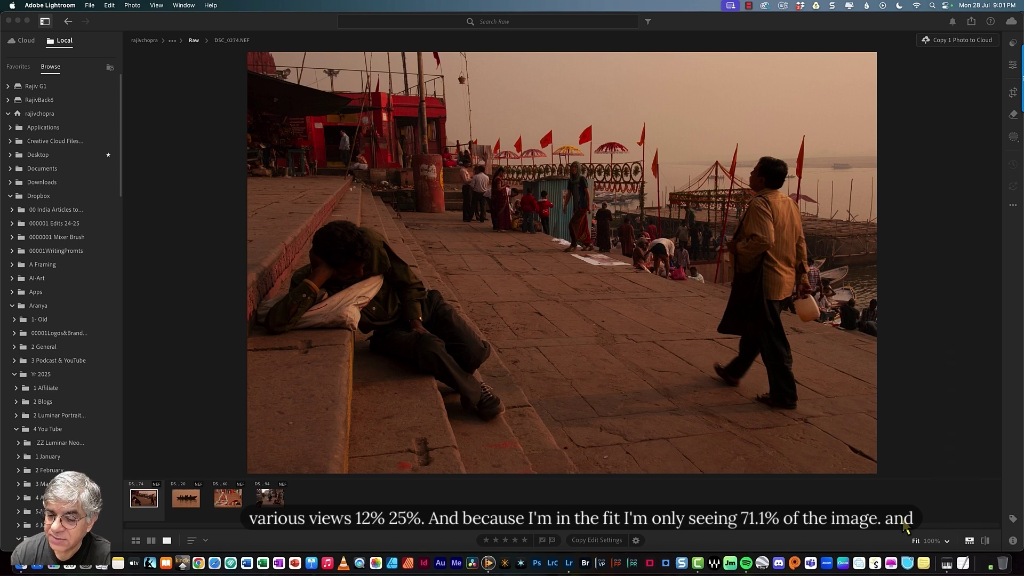
click(946, 542)
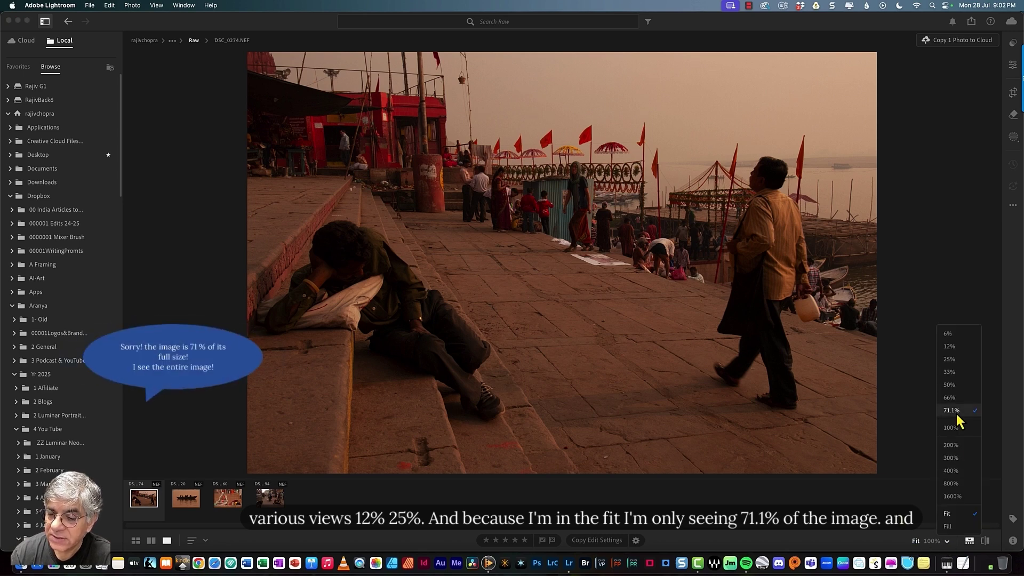
click(925, 461)
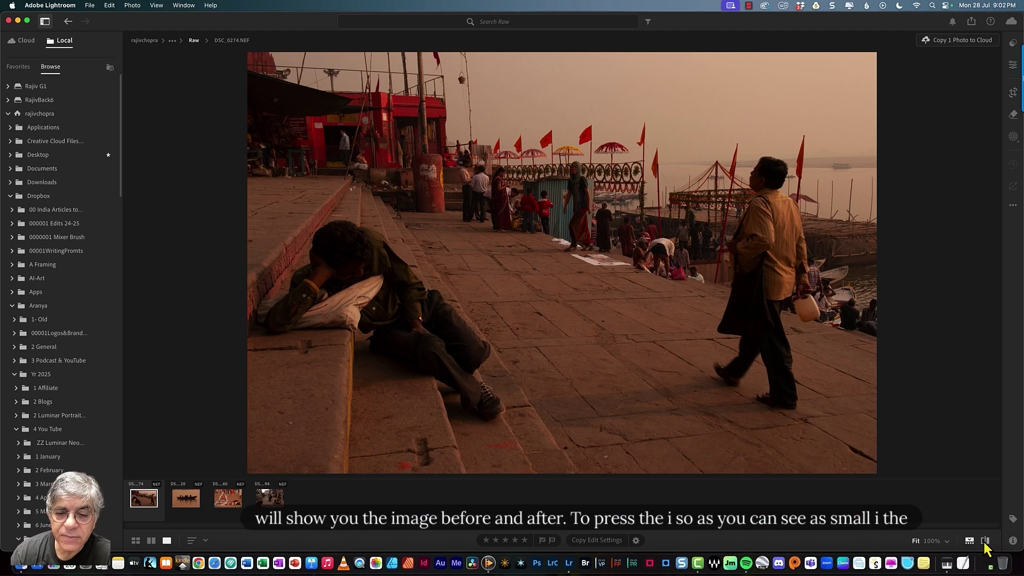
Step: Show the photo's information and enter "Lazy Man on the steps" as its title
click(1011, 542)
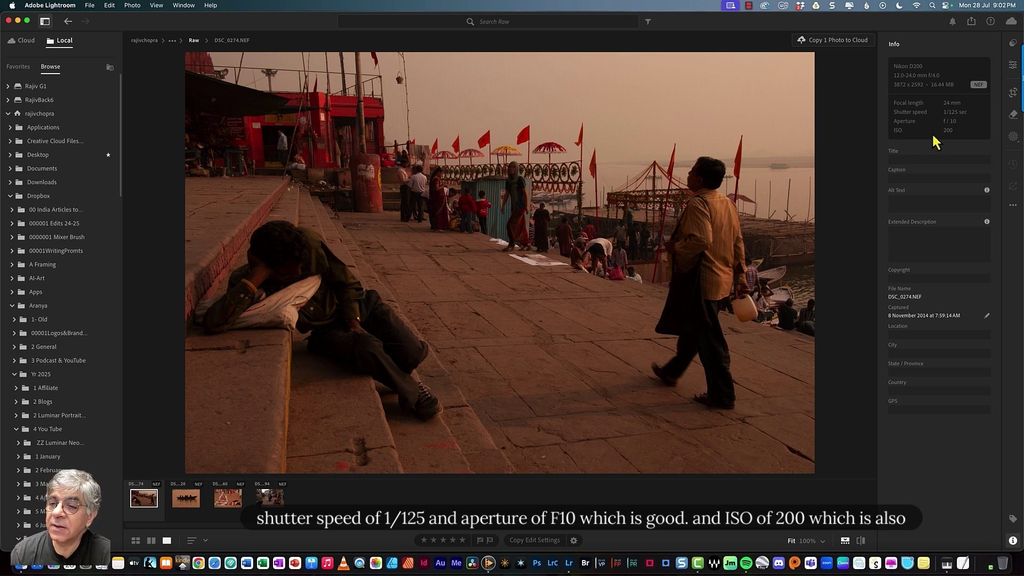
click(901, 158)
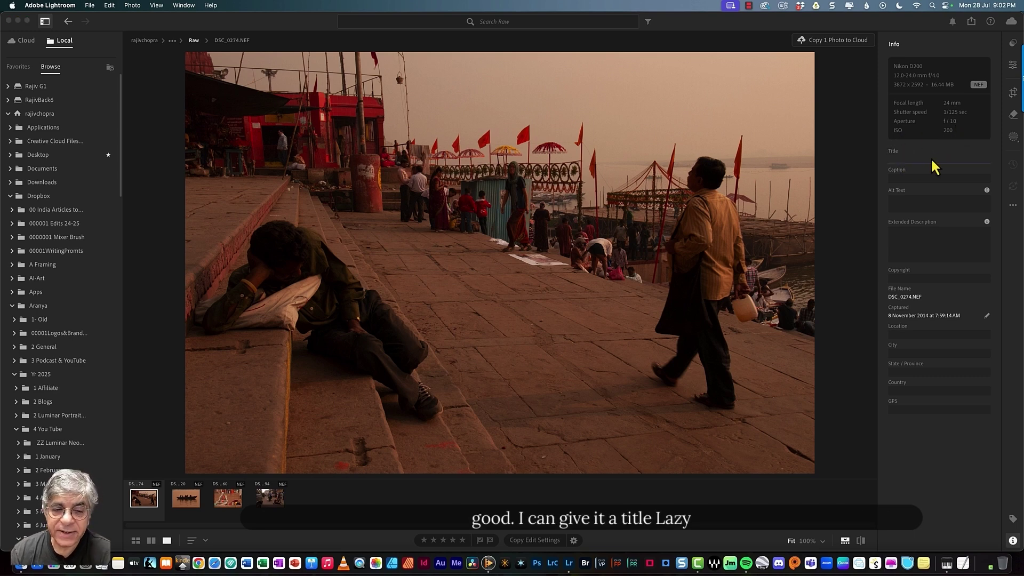
text(Lazy Ma)
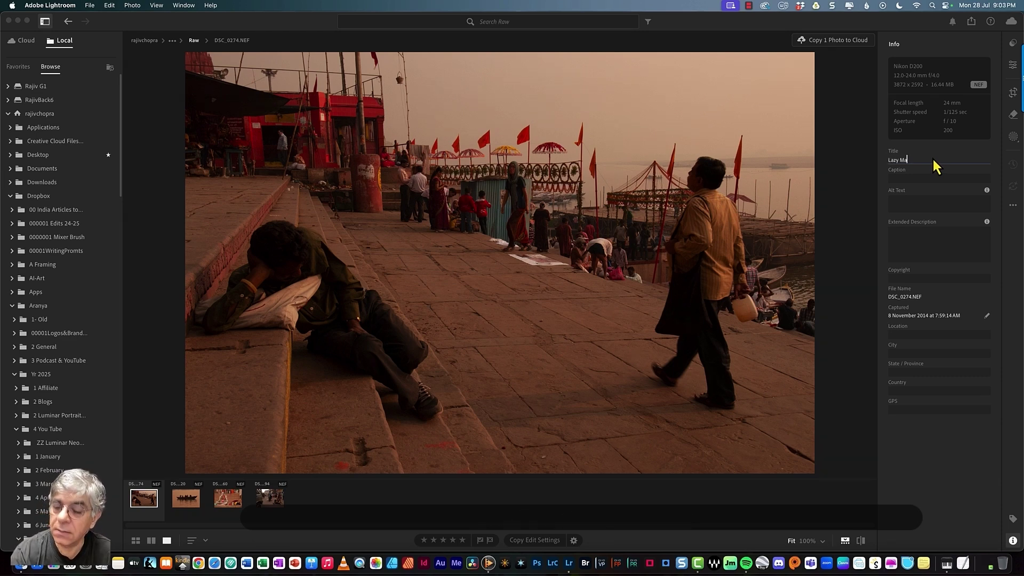
text(n in re)
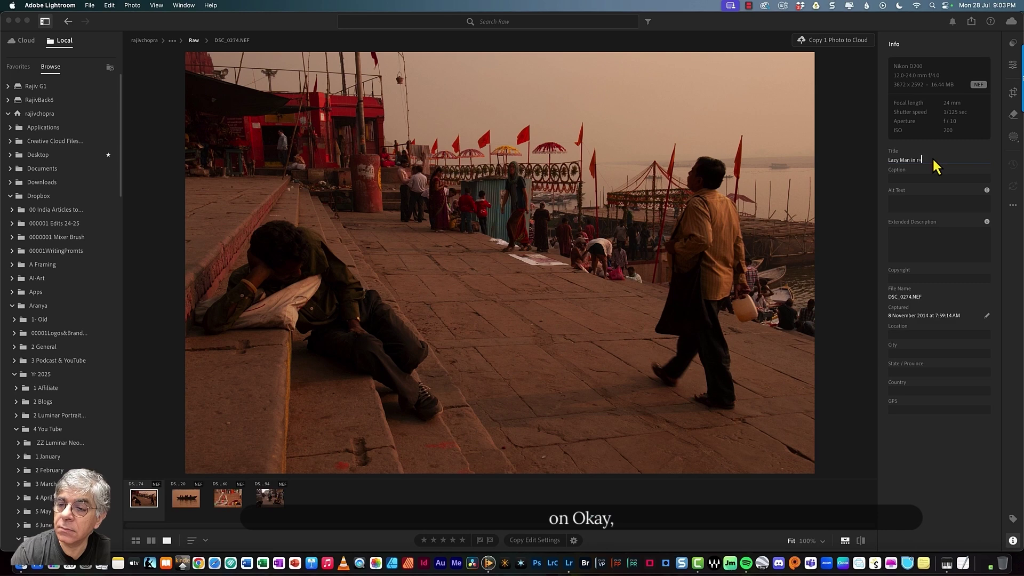
key(BackSpace)
key(BackSpace)
key(BackSpace)
key(BackSpace)
text(on)
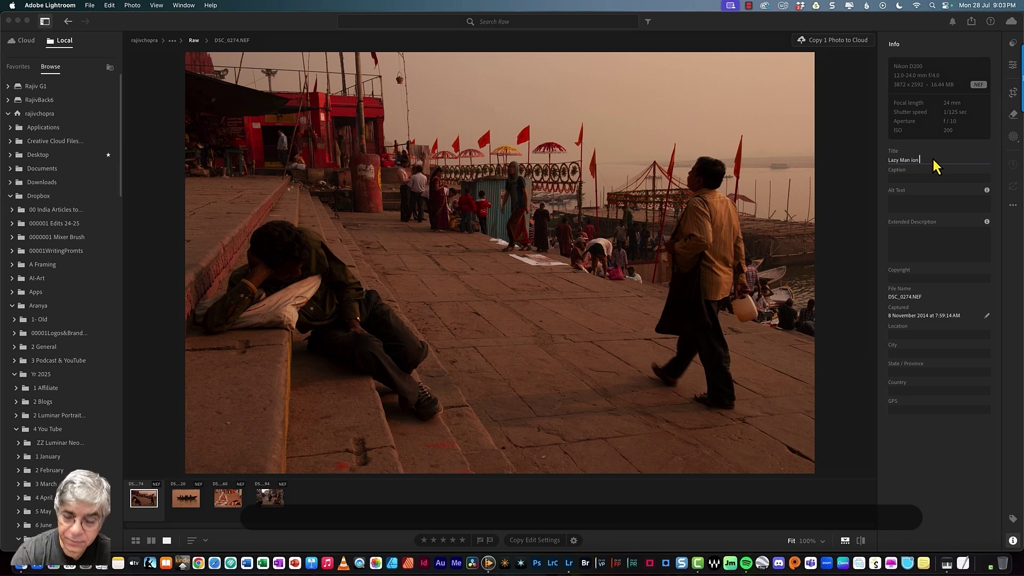
text( the s)
key(BackSpace)
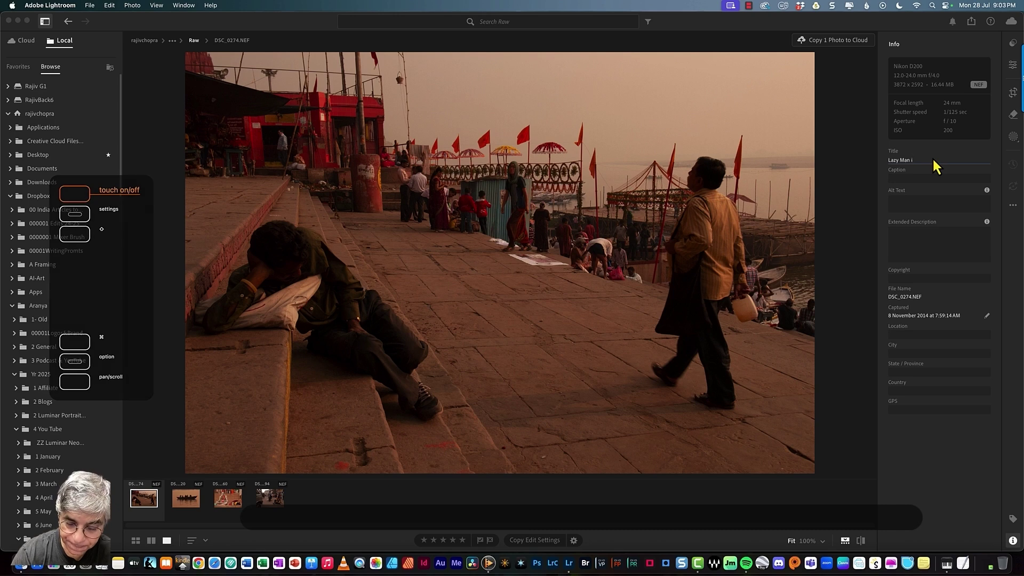
key(BackSpace)
text(on the)
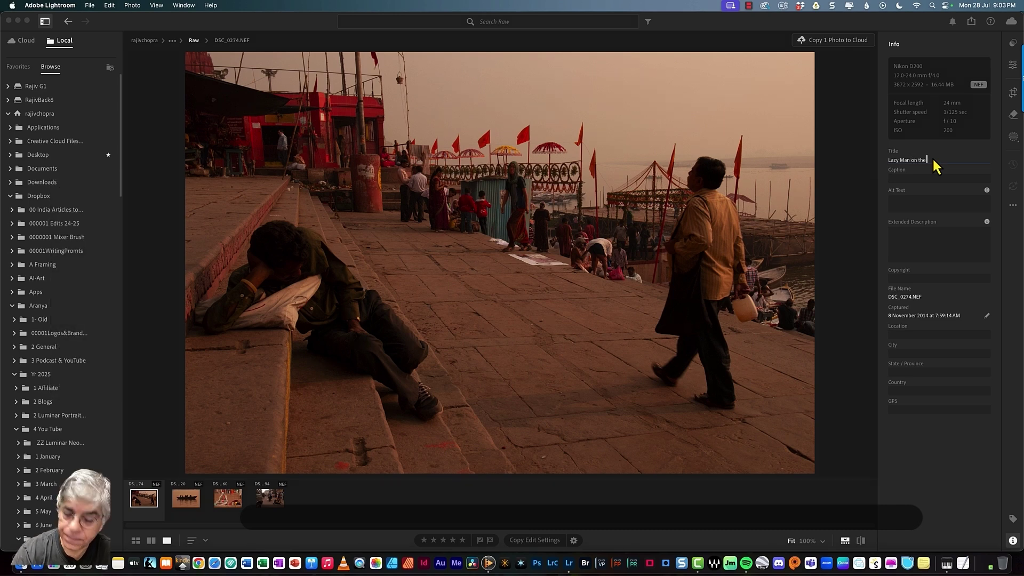
Step: Copy the photo's title into its caption and alt text
drag(951, 160, 885, 169)
key(super+c)
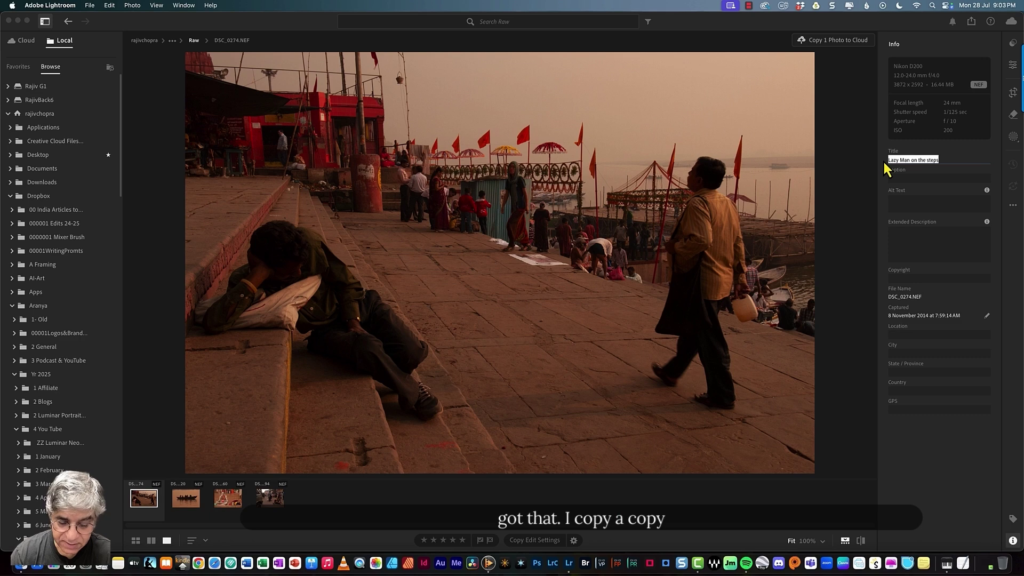
click(917, 178)
key(super+v)
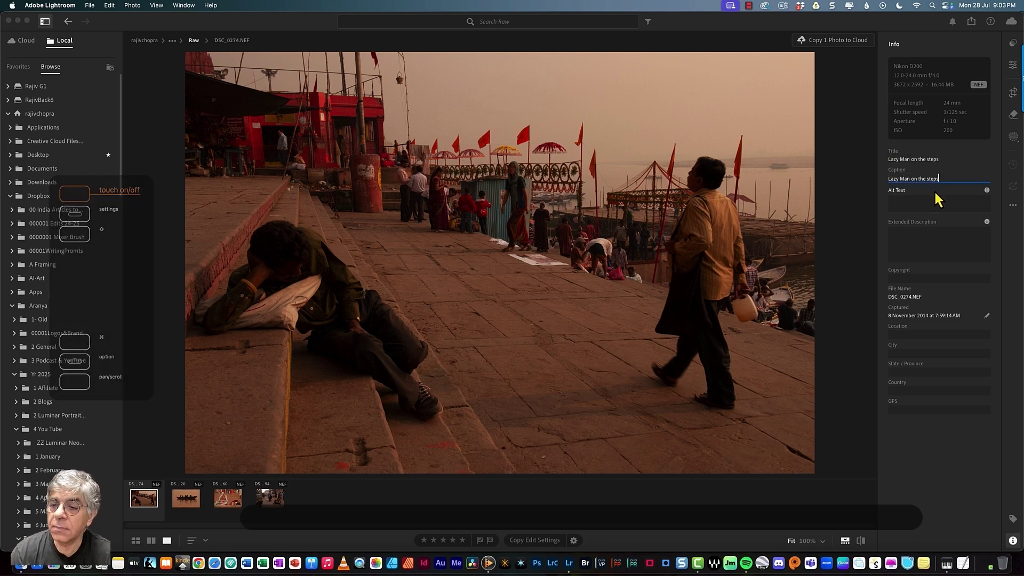
click(912, 201)
key(super+v)
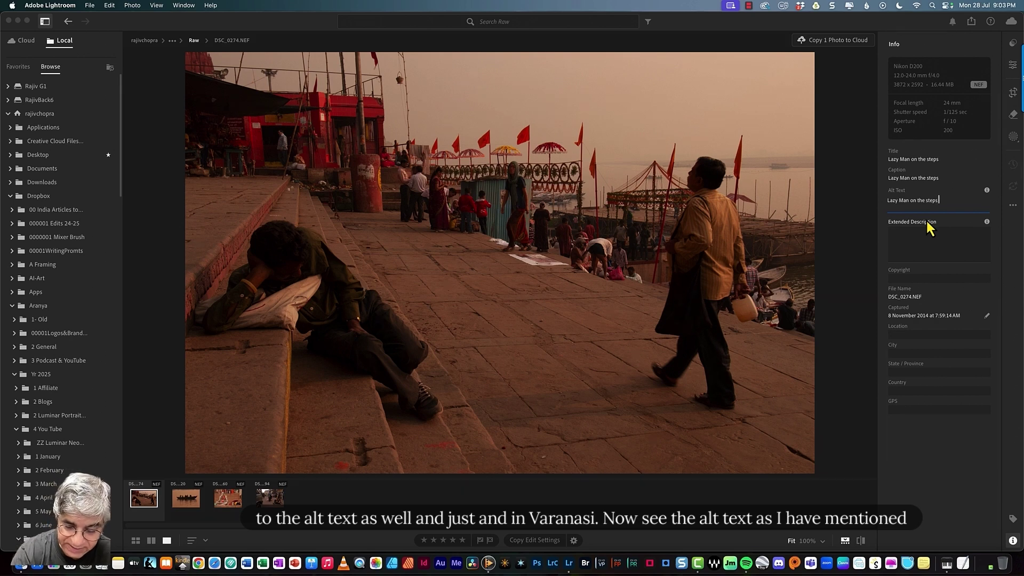
Step: End the photo's alt text with "in Varanasi" and enter "Ghats" as its location
text(in Varana)
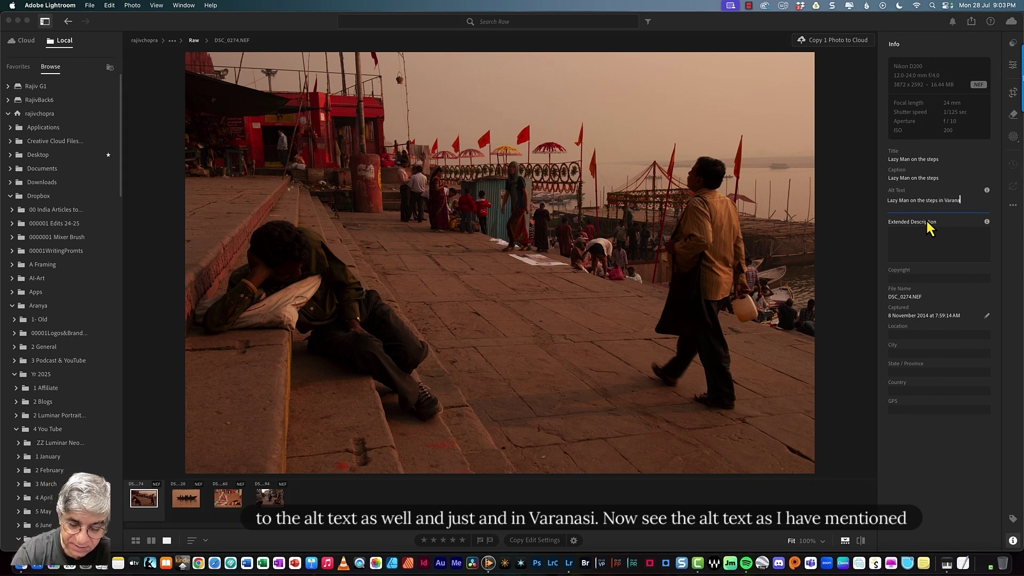
text(si)
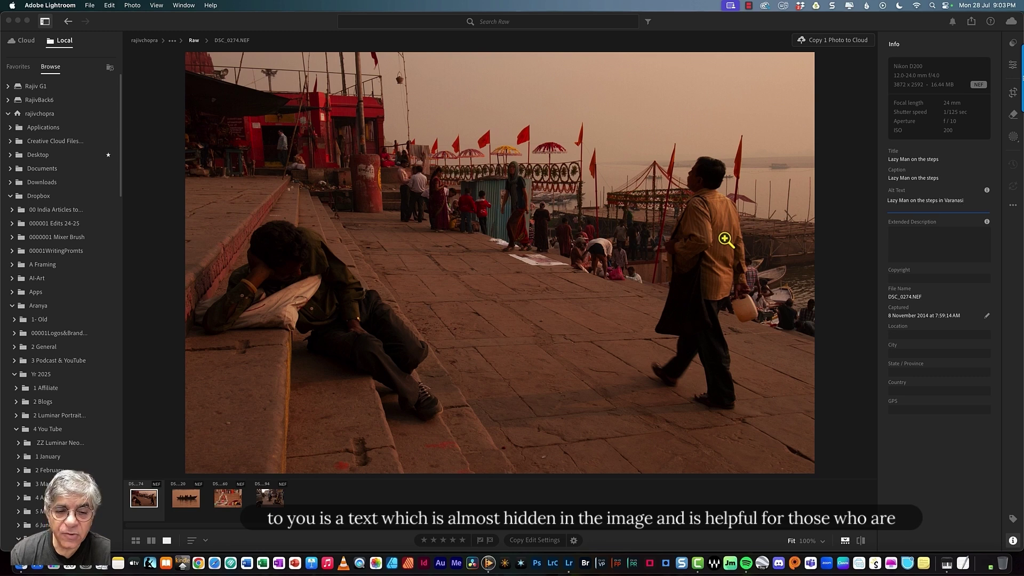
click(918, 335)
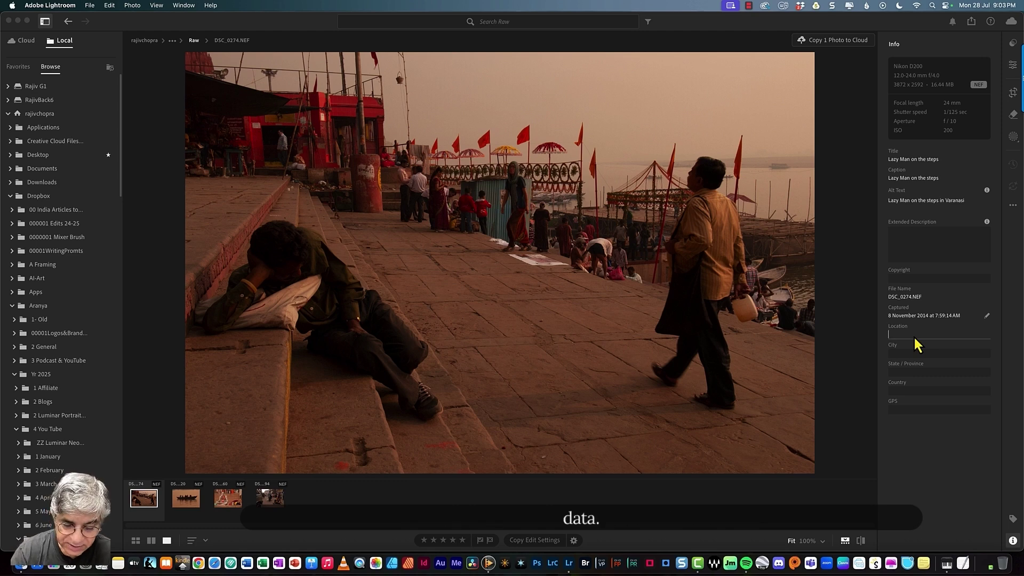
text(Ghats)
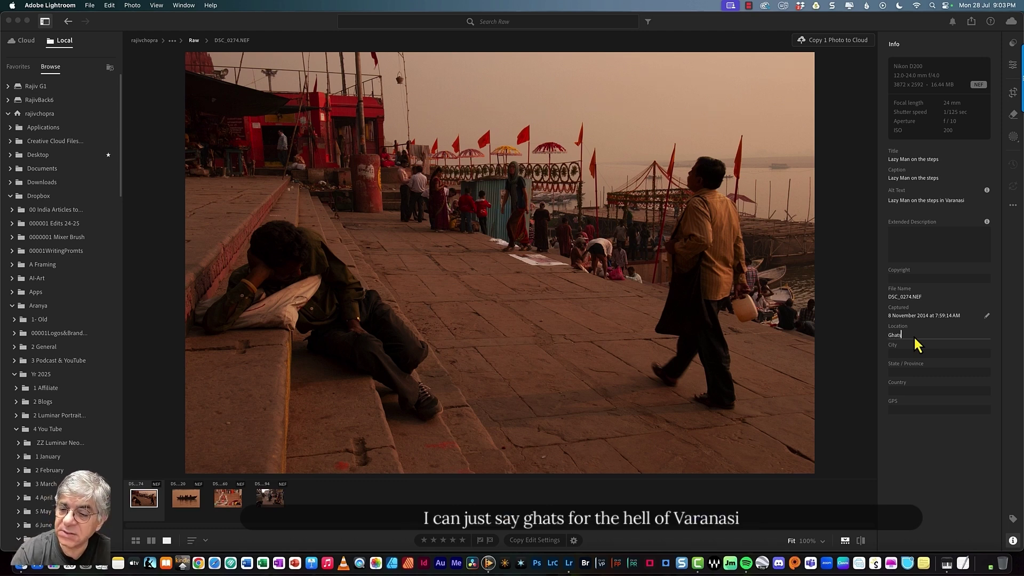
Step: Fill in the photo's place details with city Varanasi, state Uttar Pradesh and country India
key(Tab)
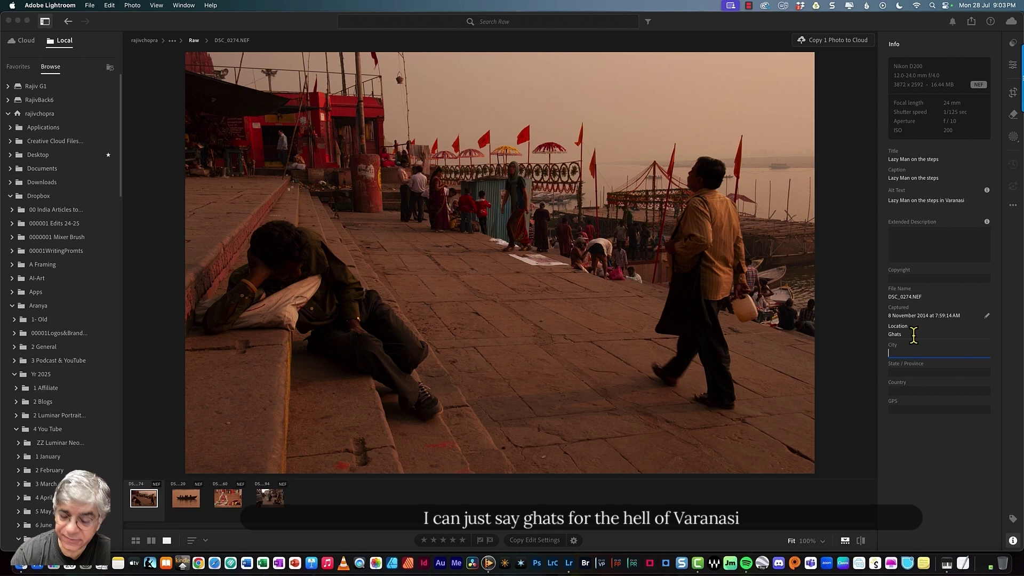
text(Varanasi)
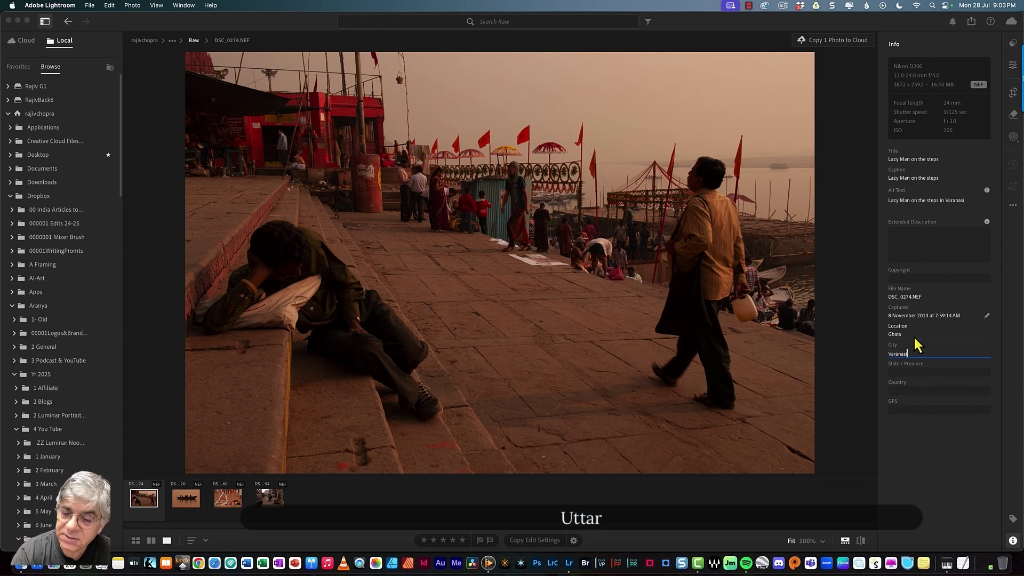
key(Tab)
text(Uttar Pradesh)
key(Tab)
text(India)
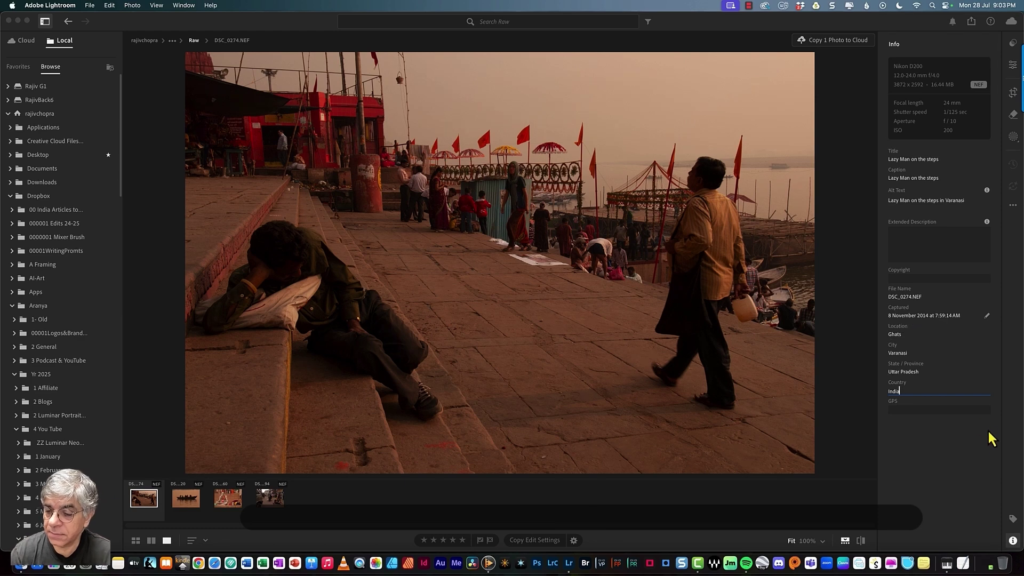
click(985, 448)
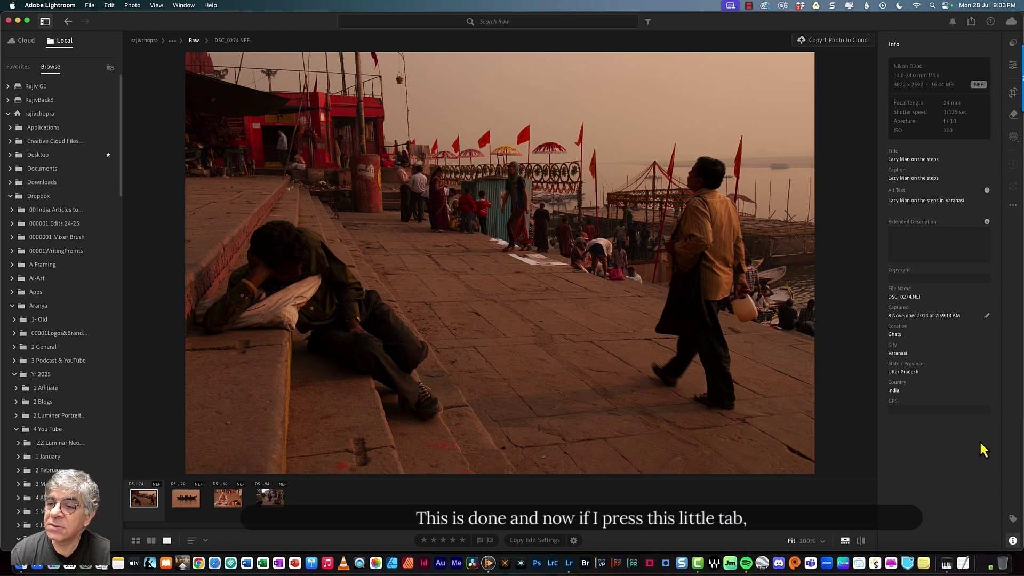
Step: Add the keywords india, varanasi, ghats, people, street photography, dawn and natural light photography to the photo
click(1016, 519)
click(900, 62)
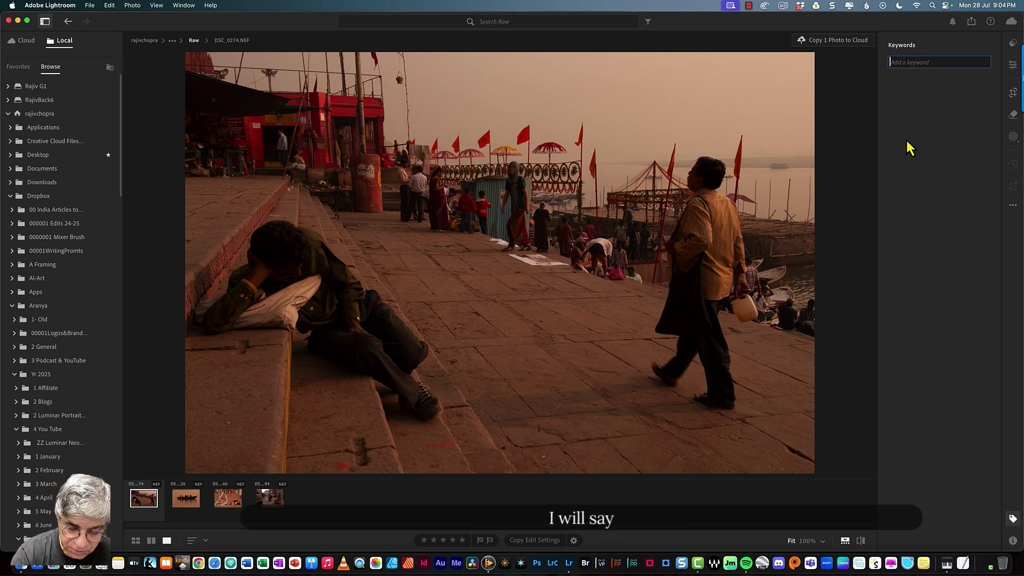
text(india, )
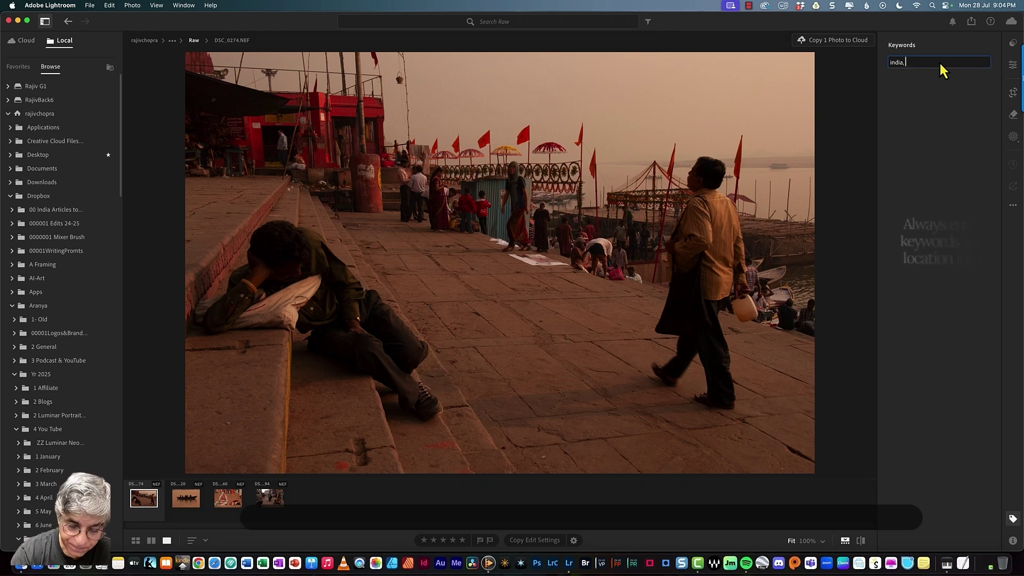
text(varanasi, ghats, people, stree)
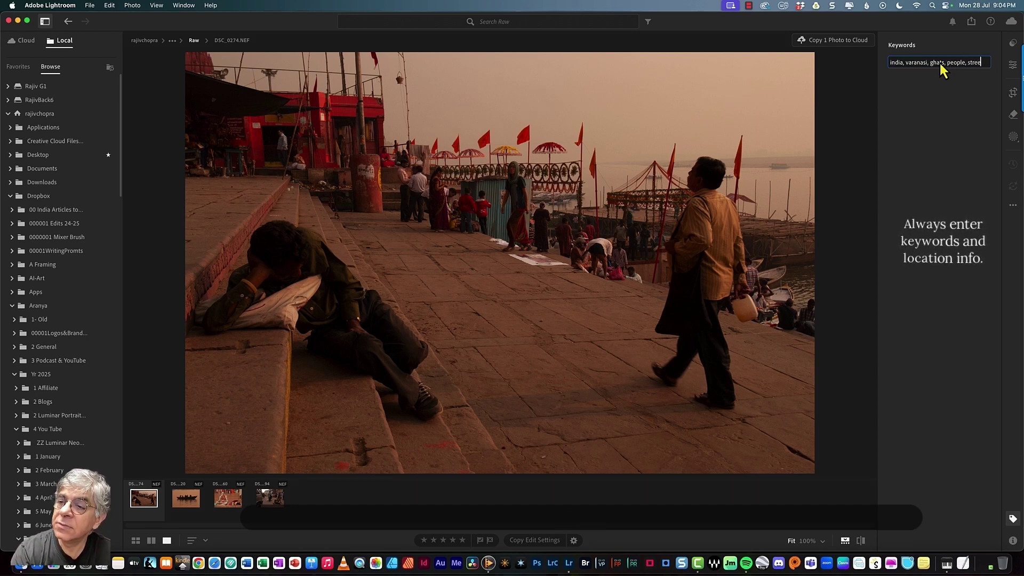
text(t)
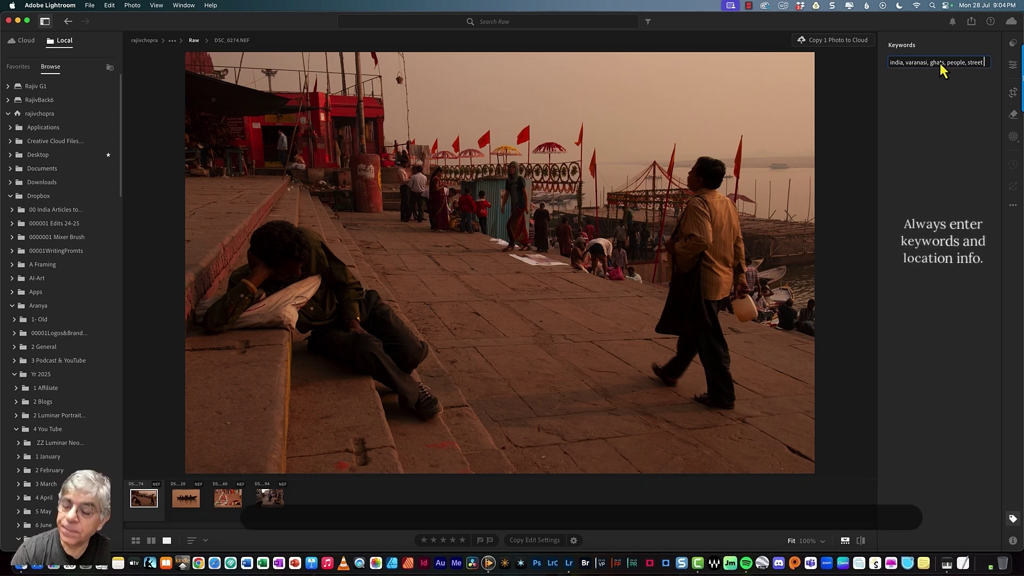
key(Return)
text(photograph)
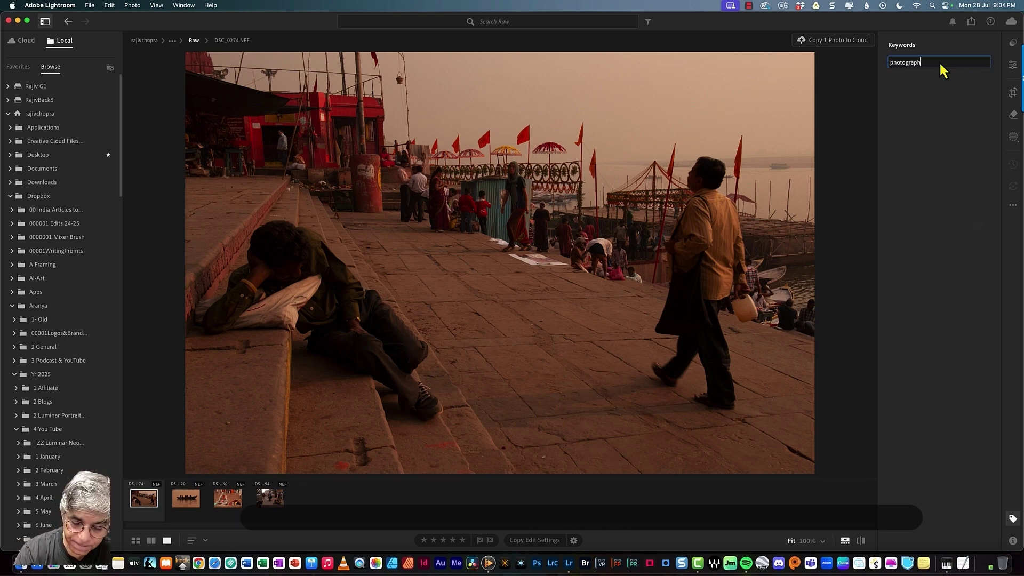
text(y, dawn, natural)
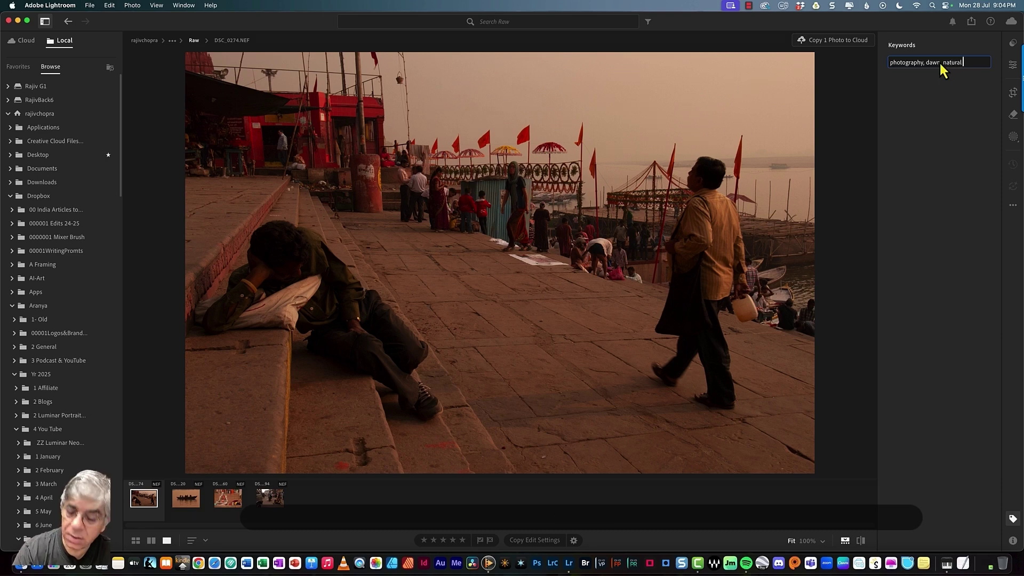
text(ight)
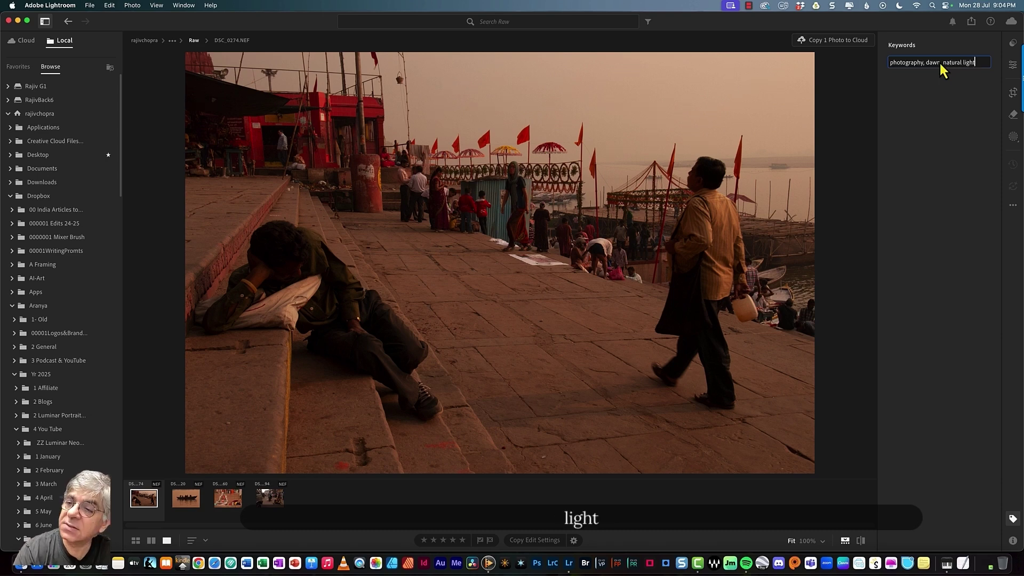
text( pho)
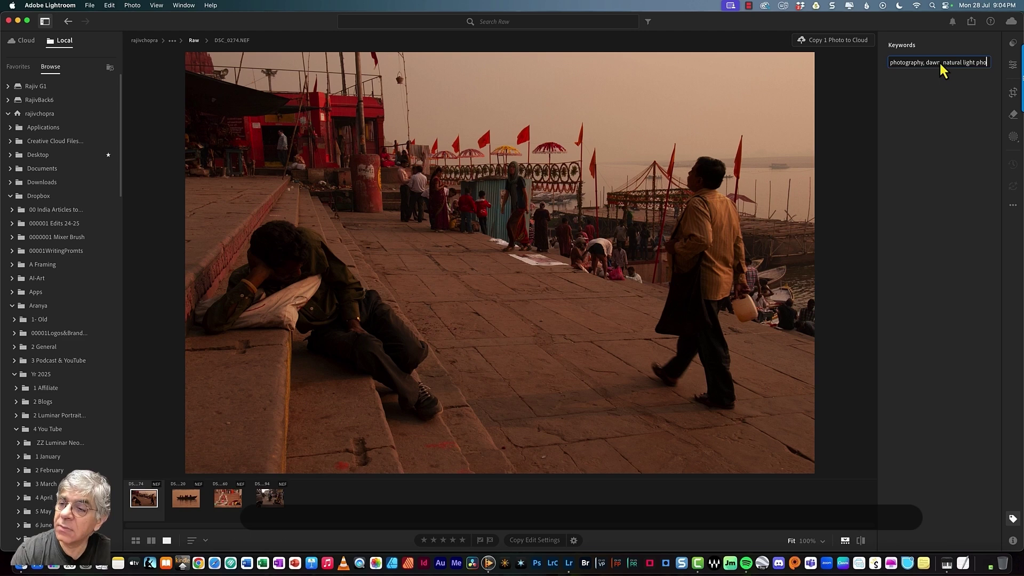
text(tog)
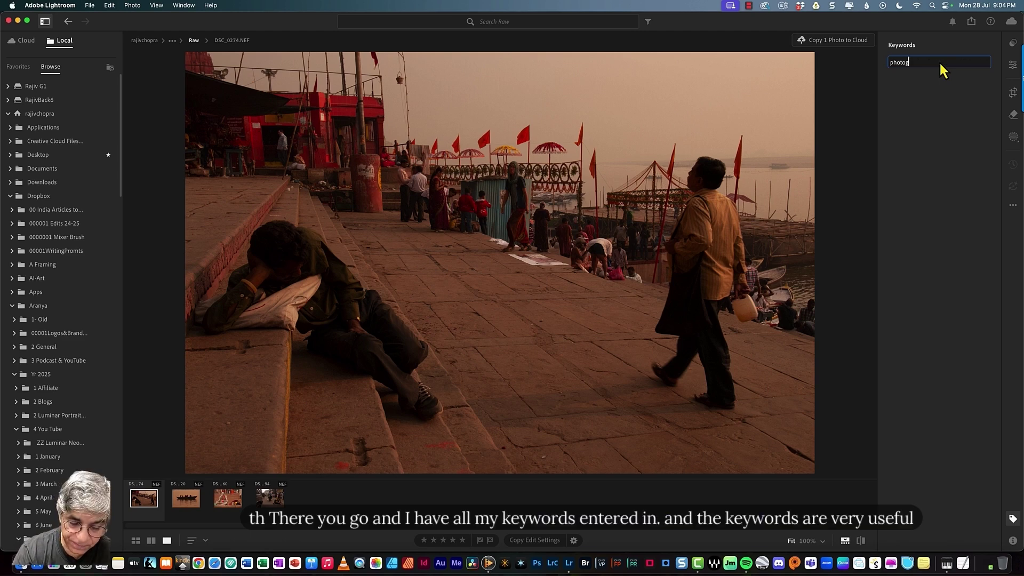
text(raphy)
key(Return)
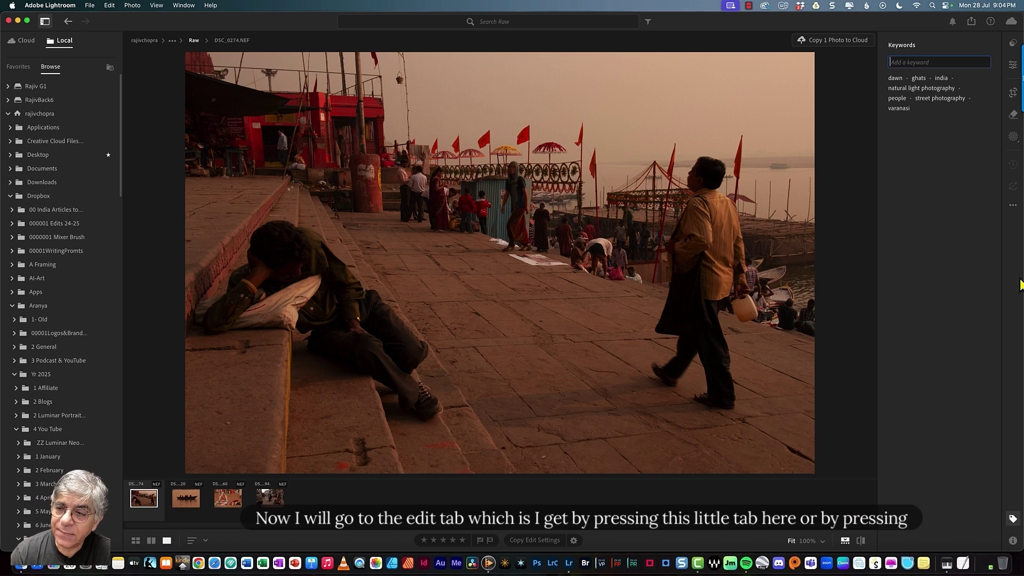
Step: Show the photo's edit controls and enable both chromatic aberration removal and lens corrections
mouse_move(1022, 78)
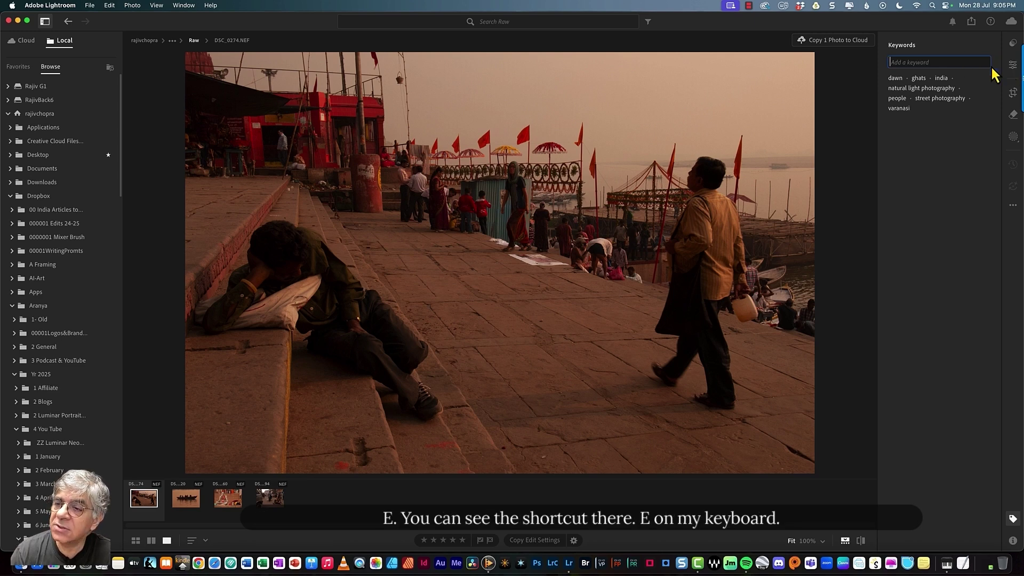
text(e)
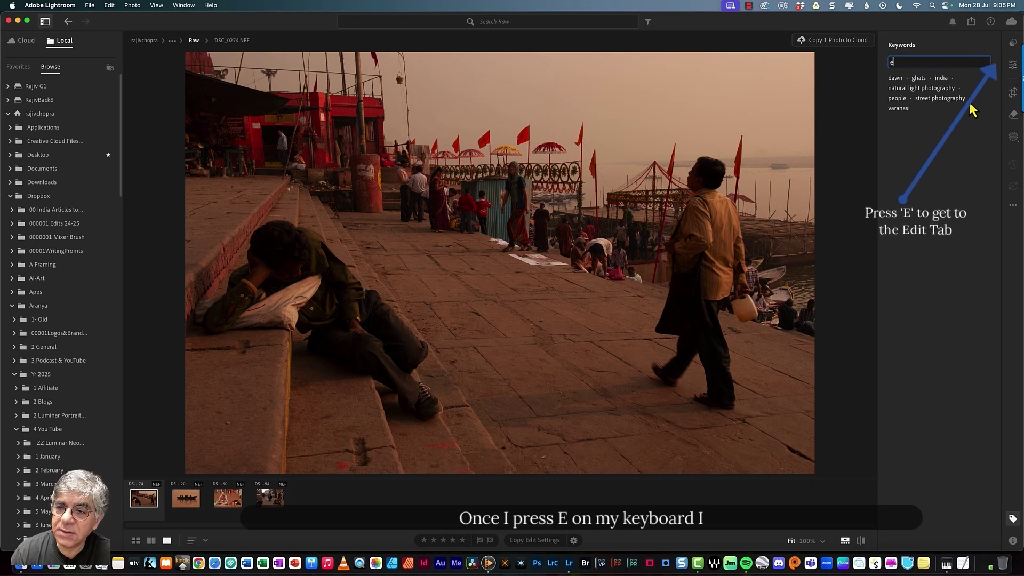
key(BackSpace)
click(853, 199)
key(e)
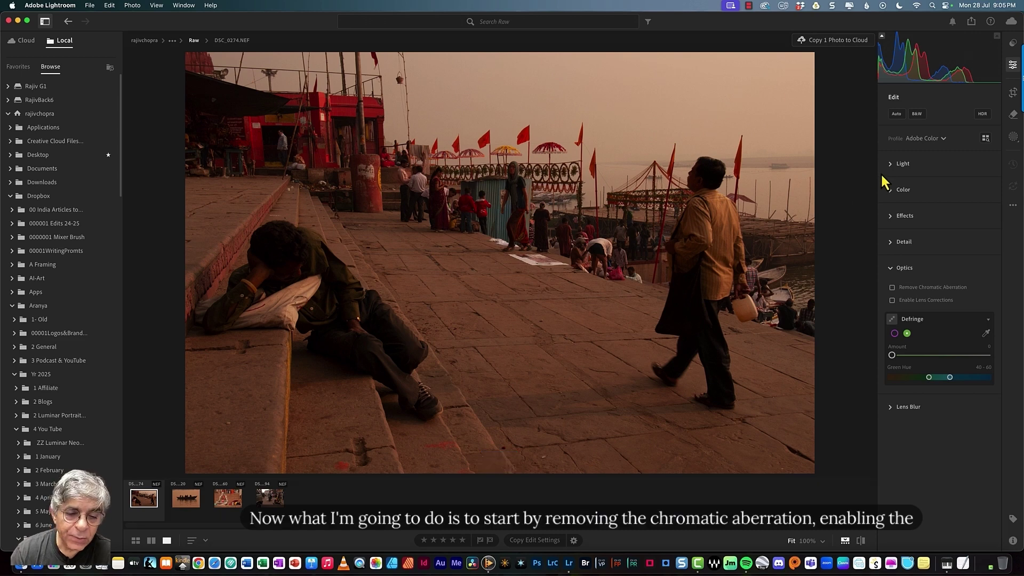
click(892, 288)
click(892, 300)
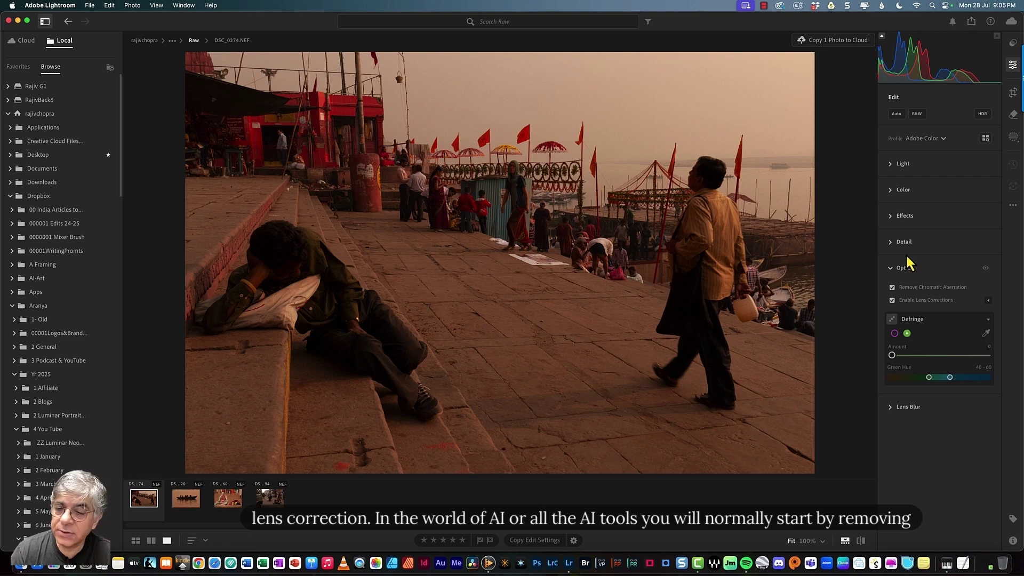
Step: Enable Raw Details and Denoise in the photo's detail settings
click(891, 244)
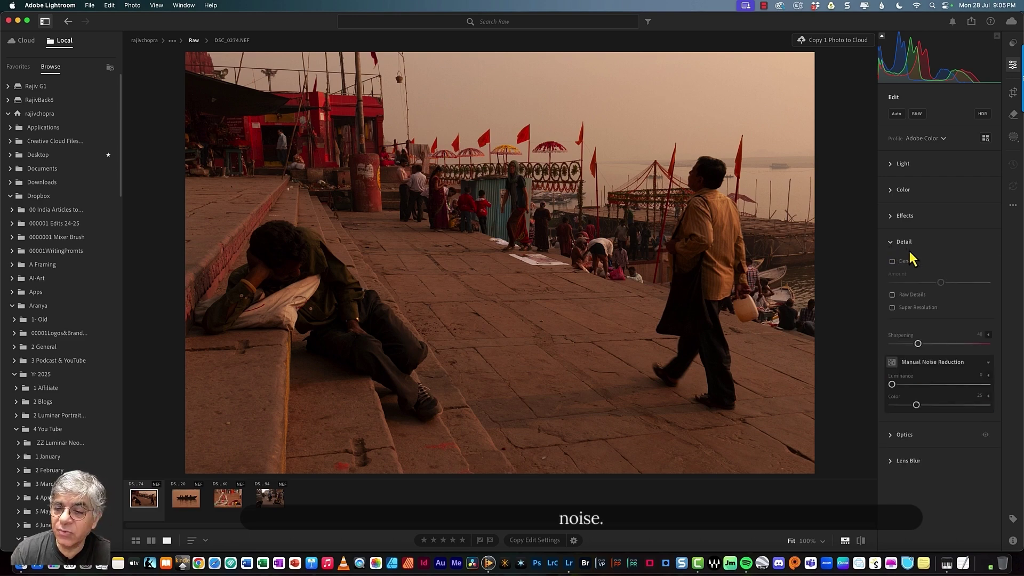
click(892, 295)
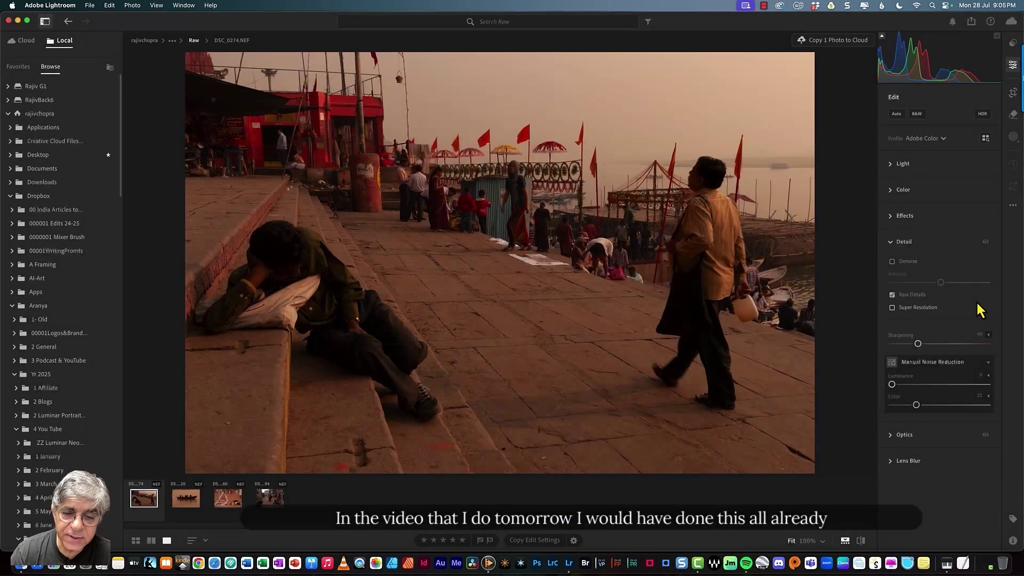
click(893, 262)
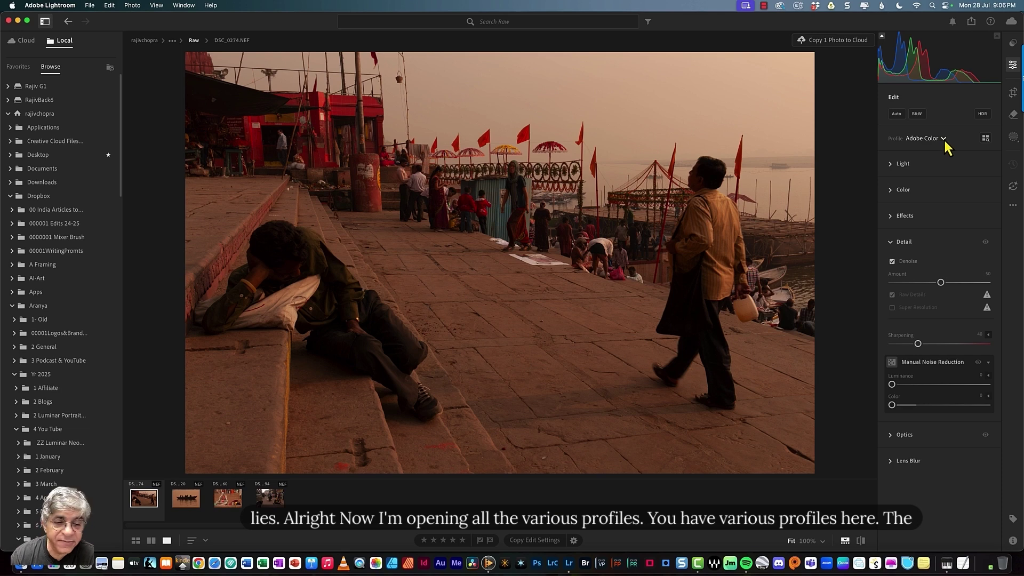
Step: Apply the Adaptive Color profile to the photo and reduce the profile's amount to about 70
click(943, 139)
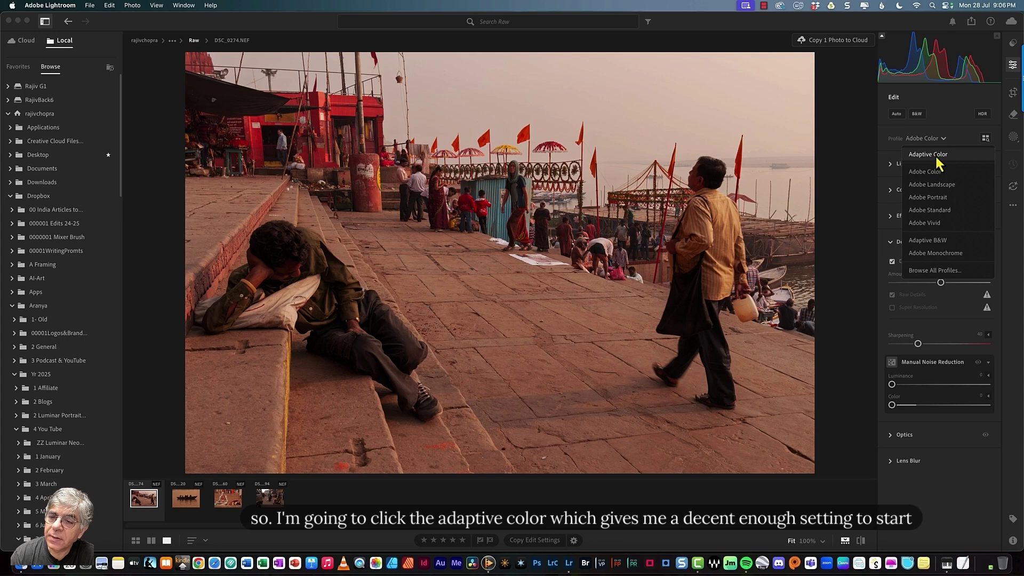
click(937, 156)
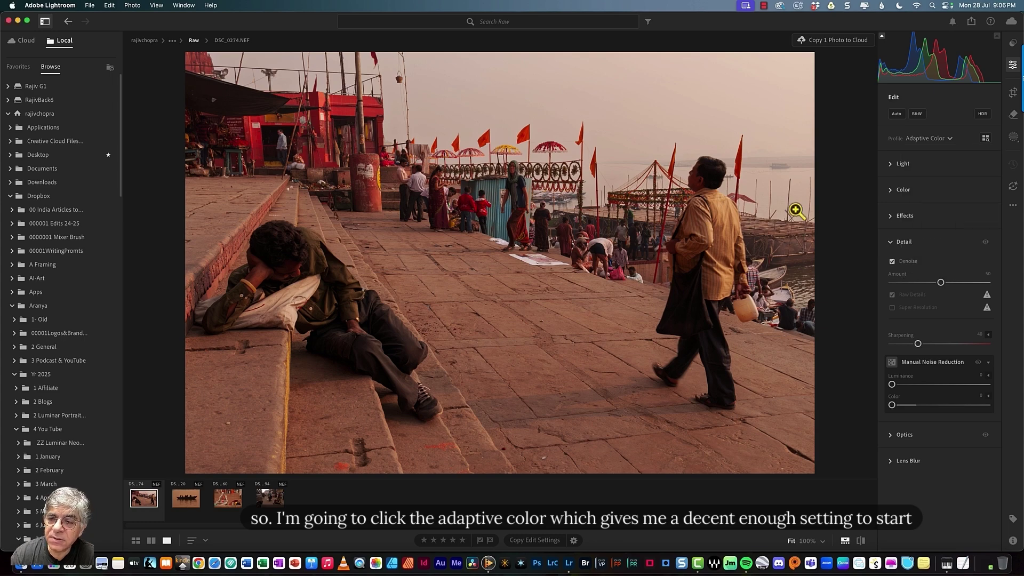
mouse_move(942, 160)
mouse_down()
mouse_move(977, 159)
mouse_move(925, 161)
mouse_up()
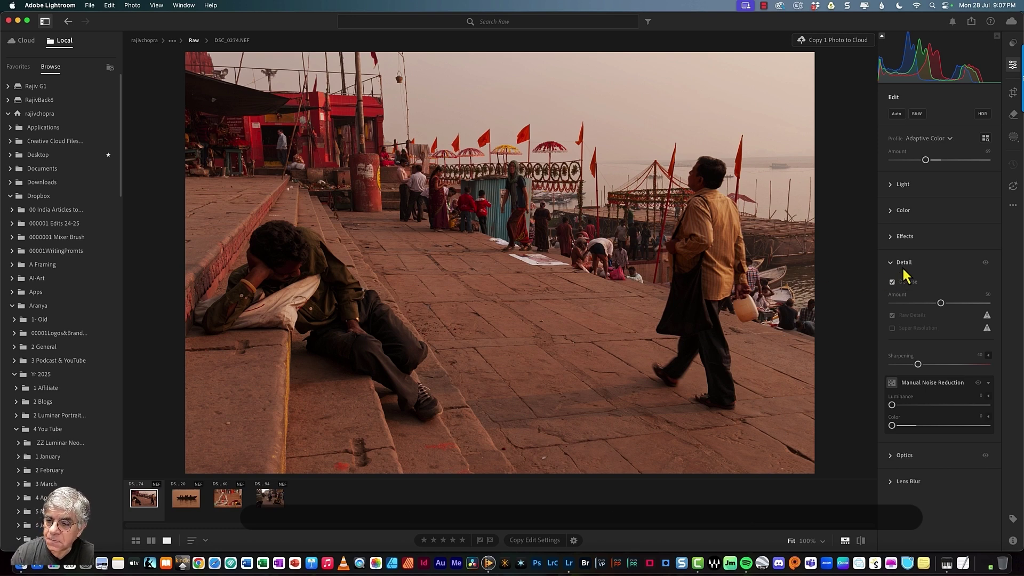
Step: Brighten the photo's dark tones by raising Shadows to about +21 and Blacks to about +12
click(893, 188)
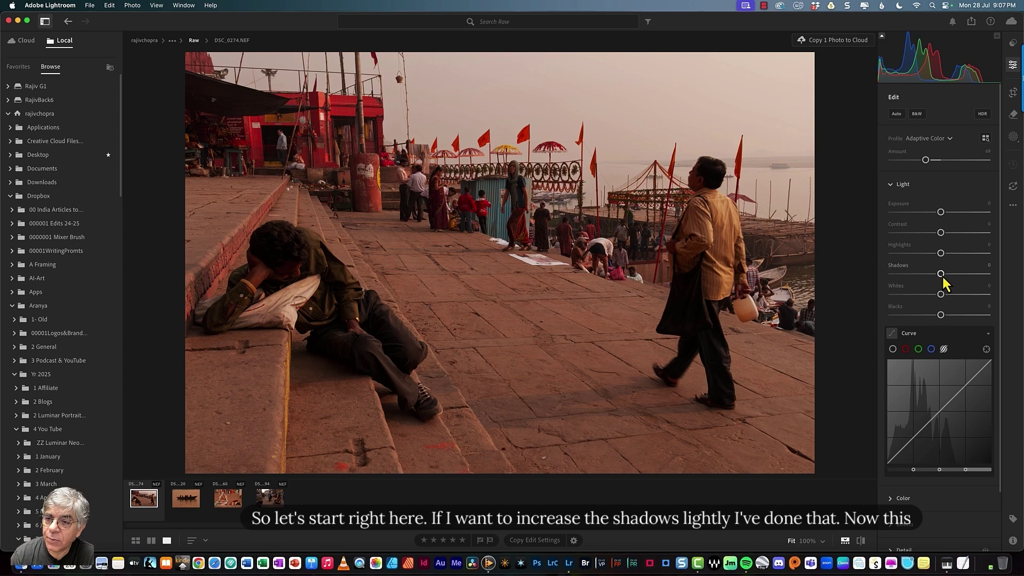
drag(940, 274, 951, 274)
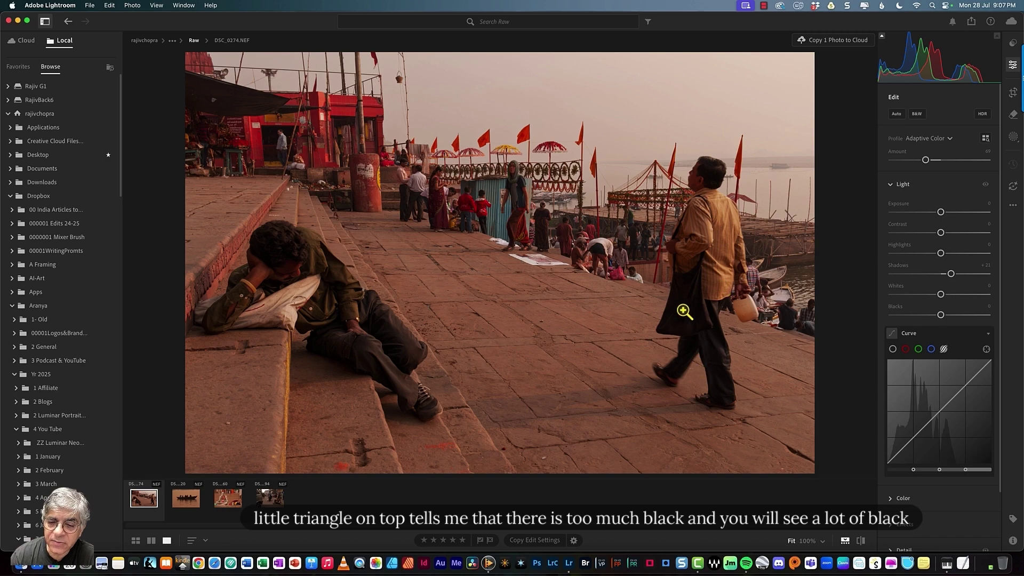
drag(942, 315, 950, 315)
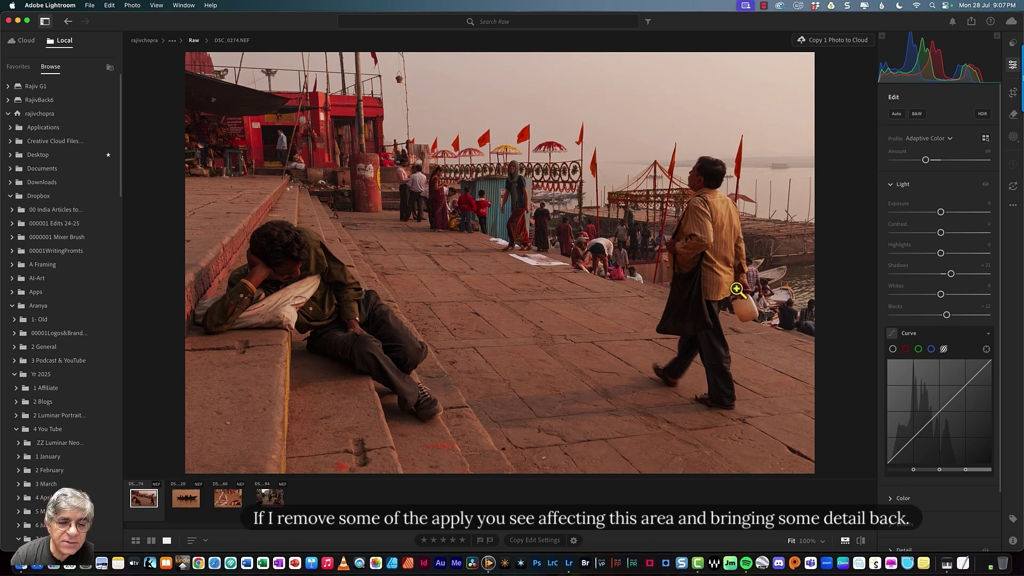
Step: Try shifting the hue of the reds strongly toward magenta with the Color Mixer, and reset the hue to 0
scroll(916, 336, down, 2)
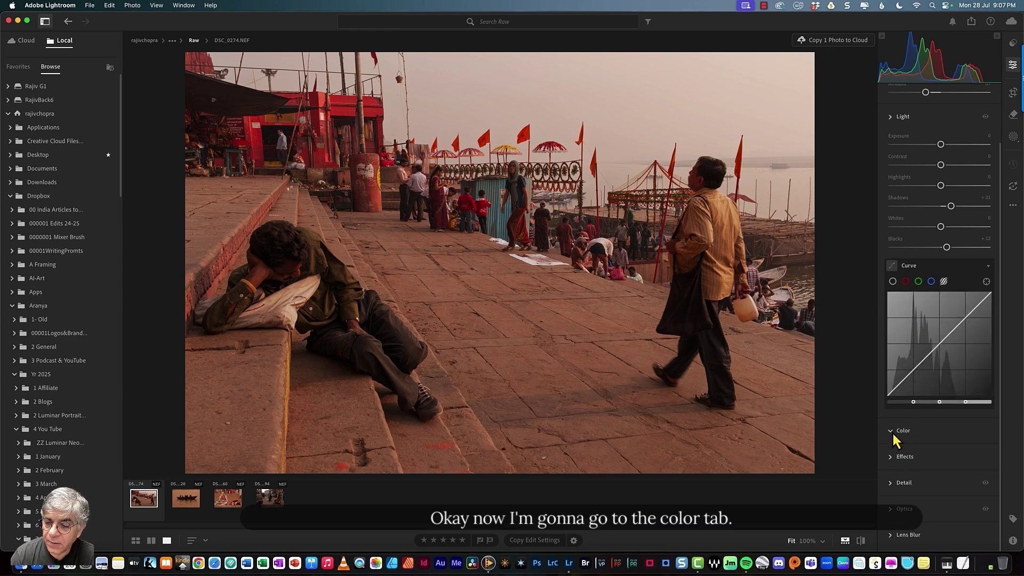
click(892, 431)
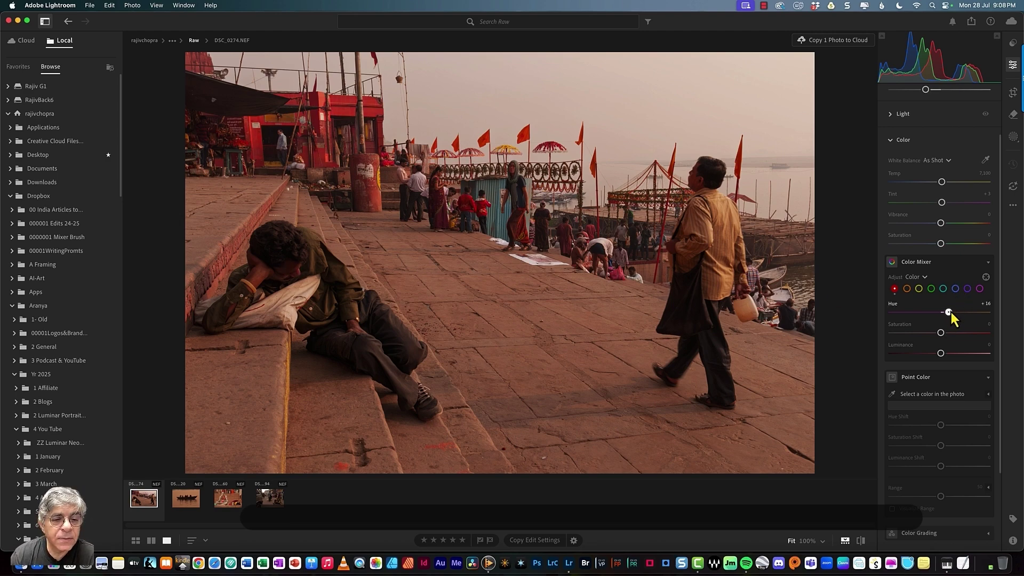
drag(958, 312, 898, 314)
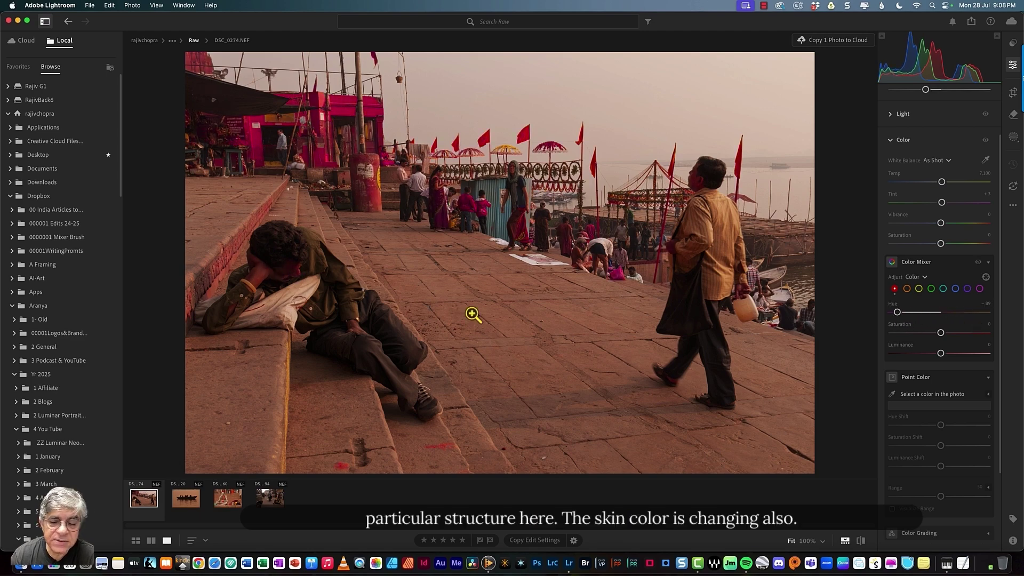
double_click(898, 314)
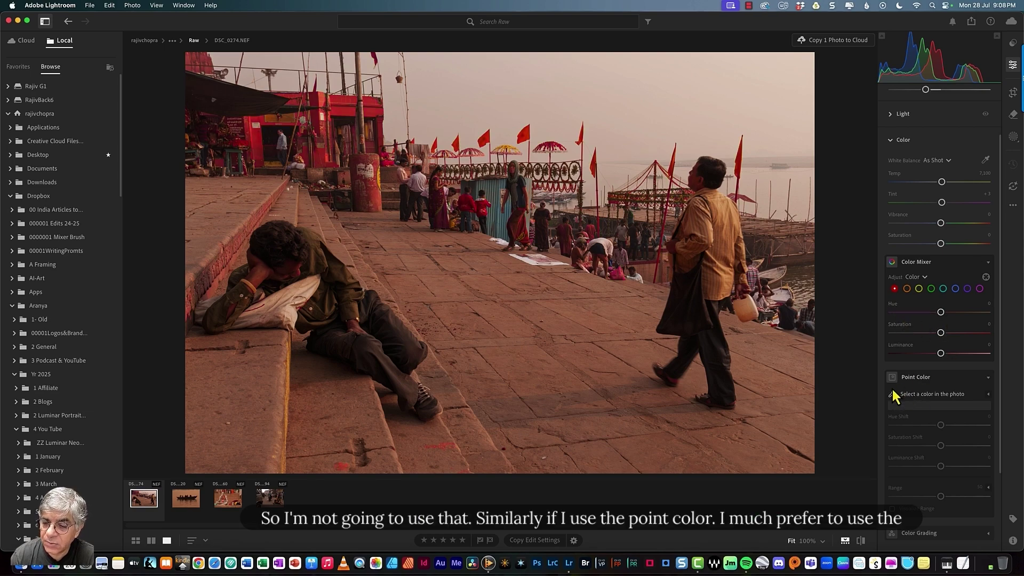
Step: Sample the red of the building with Point Color and turn on the visualization of its range
scroll(951, 339, down, 3)
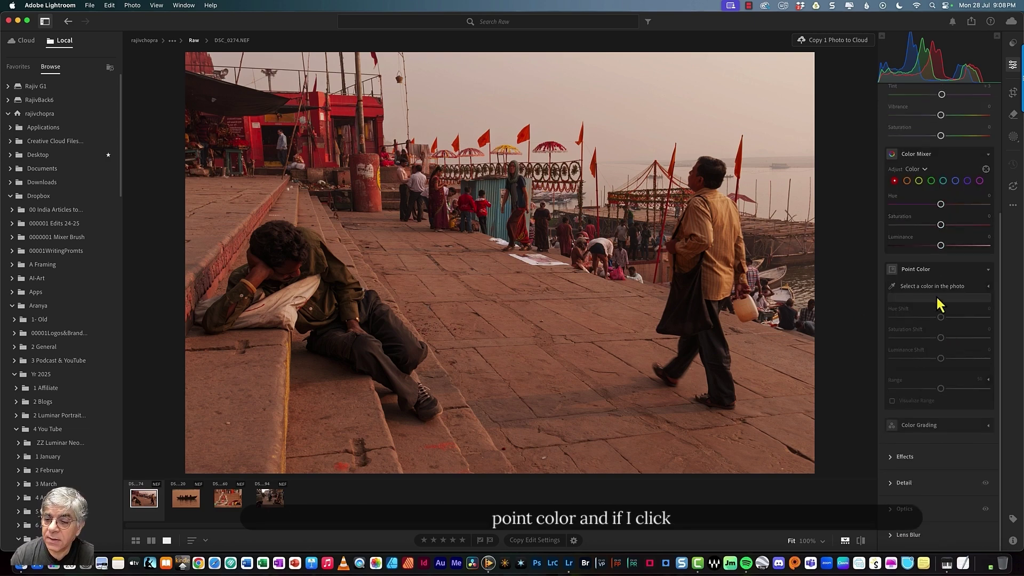
click(893, 273)
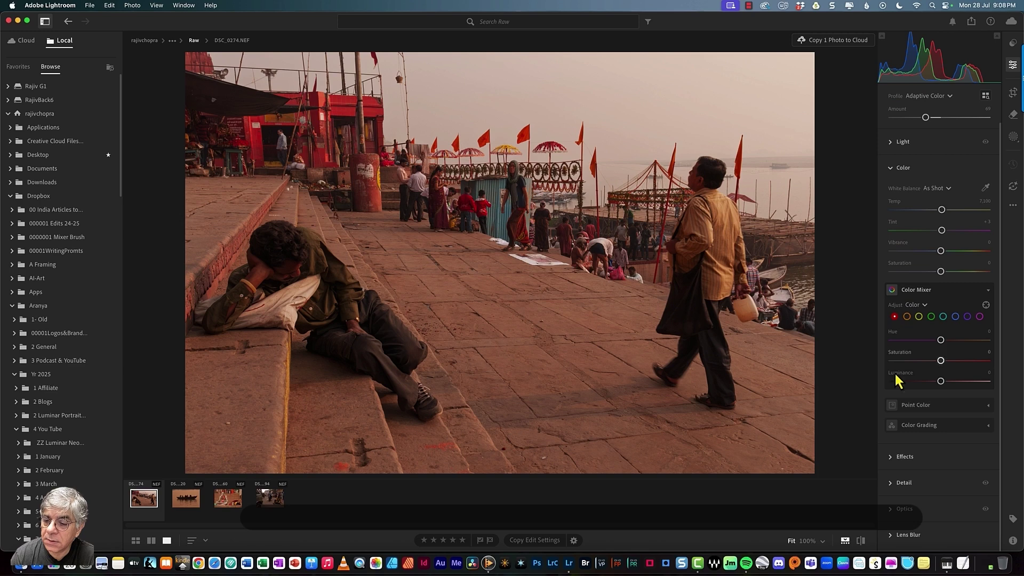
click(892, 405)
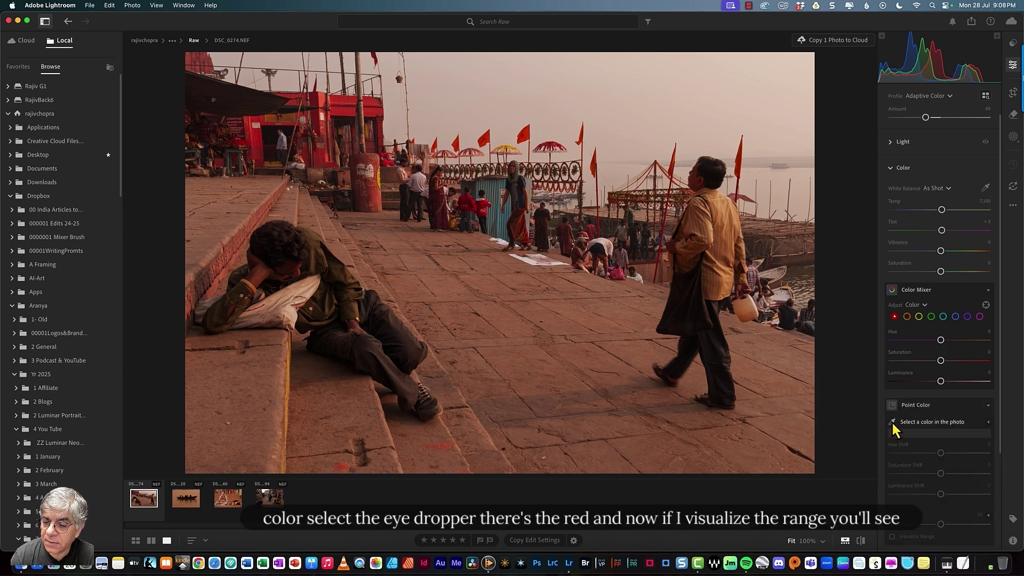
click(894, 421)
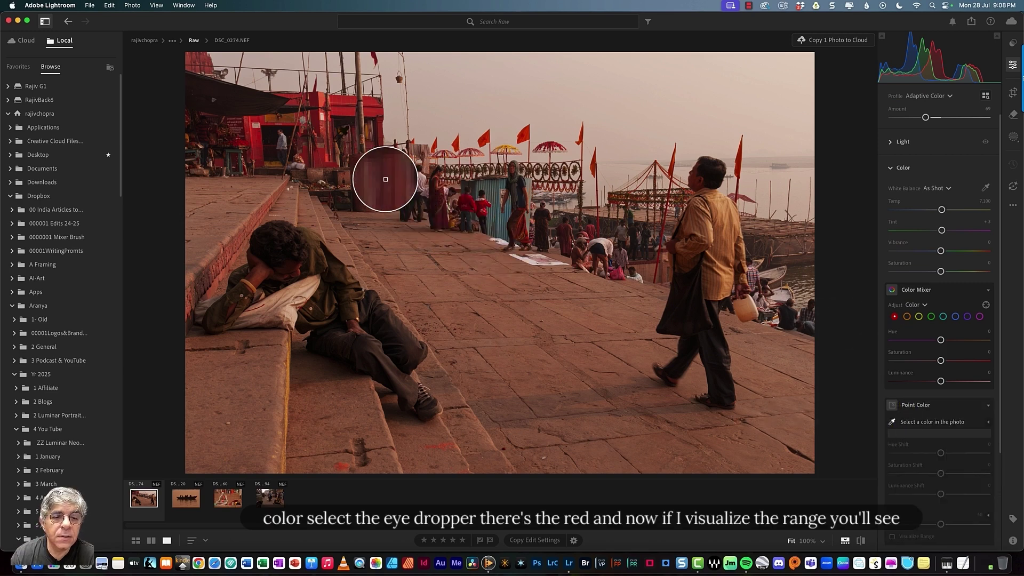
click(378, 145)
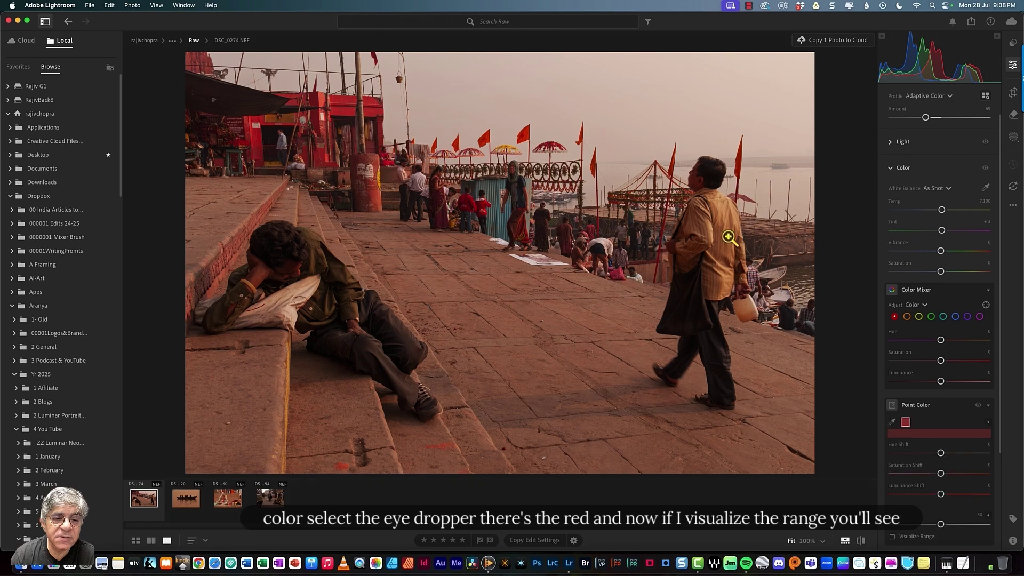
click(892, 536)
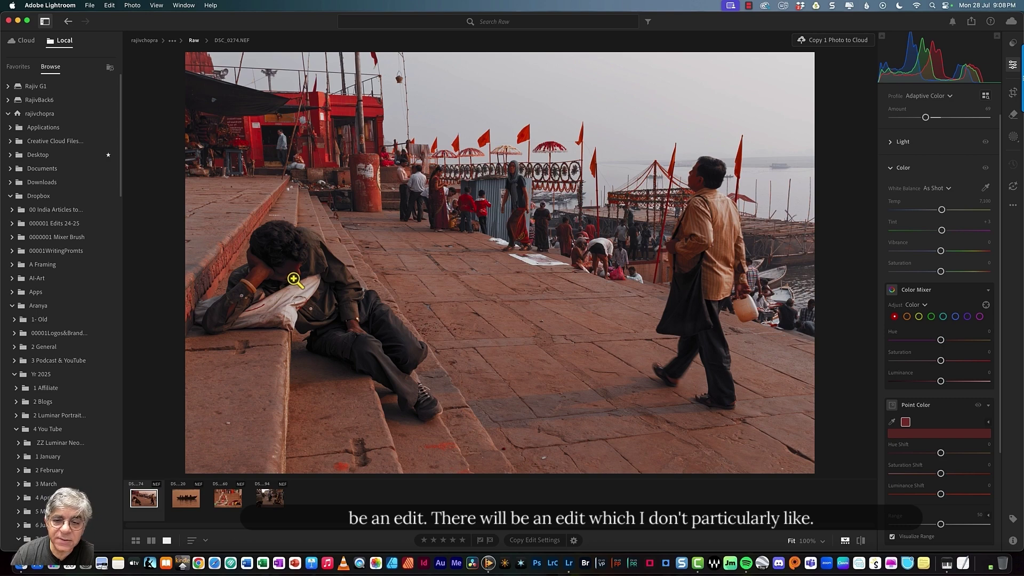
Step: Try shifting the sampled red's hue and widening its range to about 61, reset both, and turn off the range visualization
drag(941, 452, 917, 452)
double_click(917, 453)
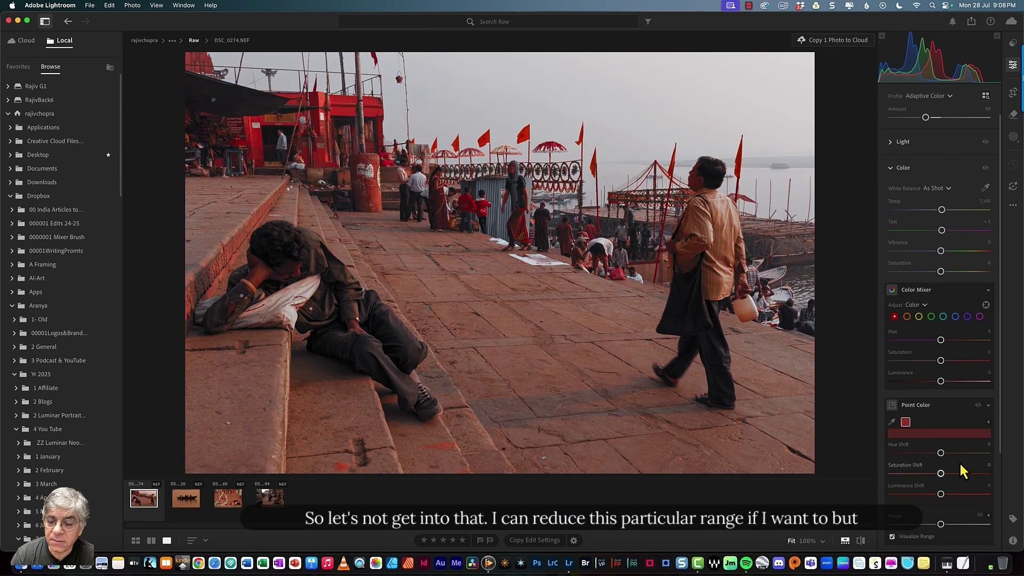
mouse_move(940, 524)
mouse_down()
mouse_move(896, 526)
mouse_move(954, 525)
mouse_move(890, 526)
mouse_move(968, 527)
mouse_move(898, 529)
mouse_move(946, 529)
mouse_up()
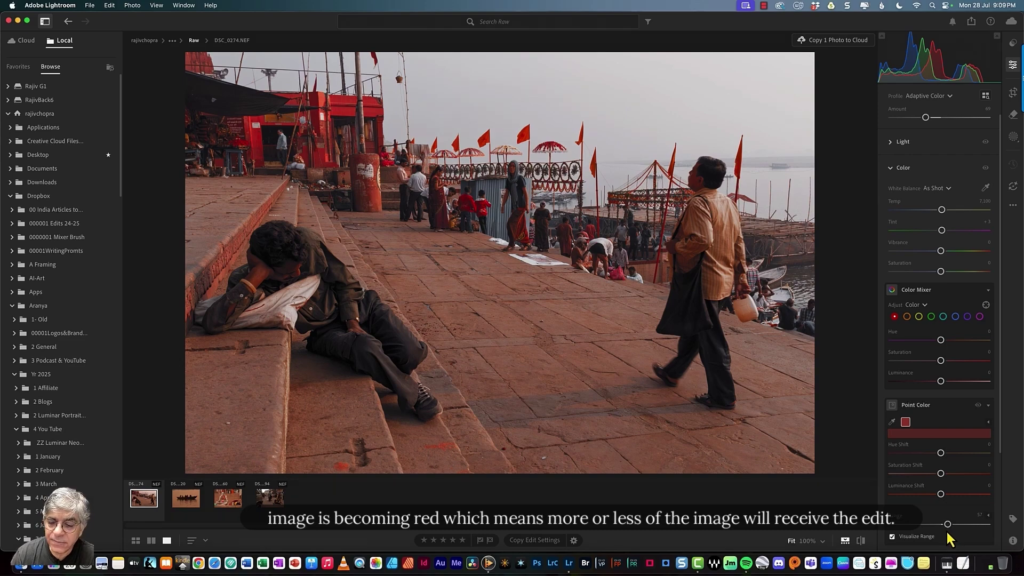
drag(911, 527, 958, 529)
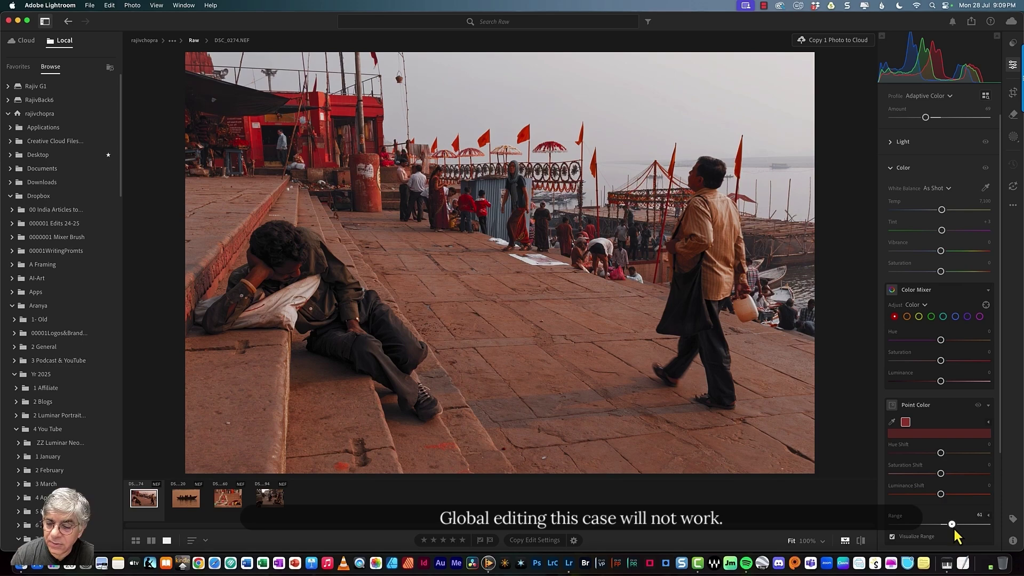
double_click(952, 525)
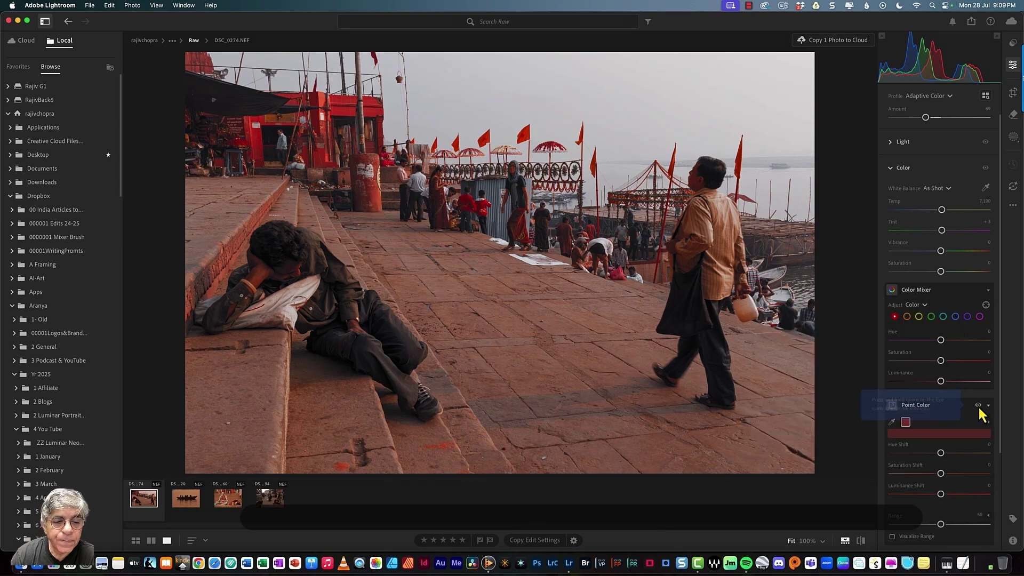
drag(980, 413, 980, 416)
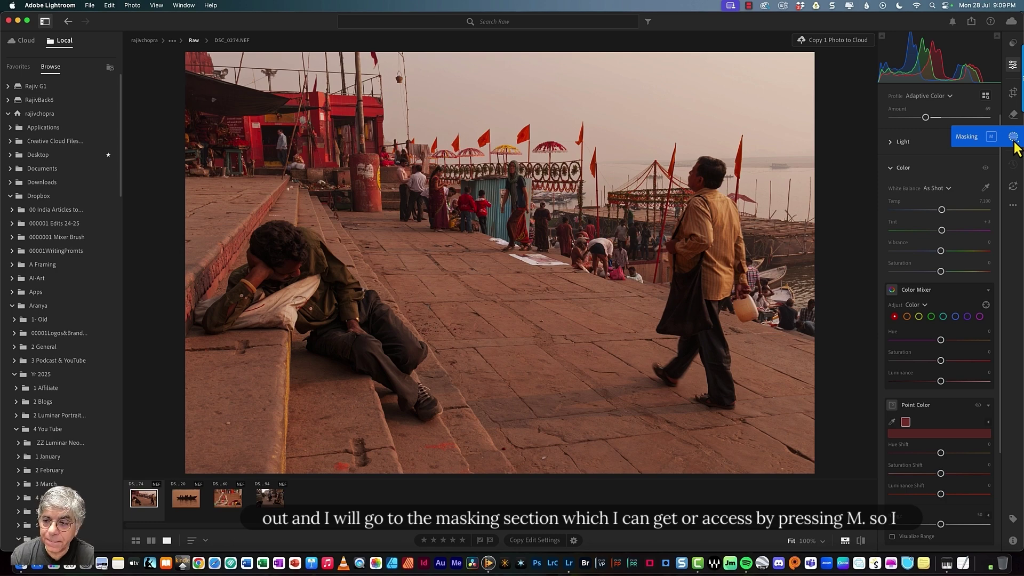
Step: Create a Color Range mask by sampling a small area of the red building wall
key(m)
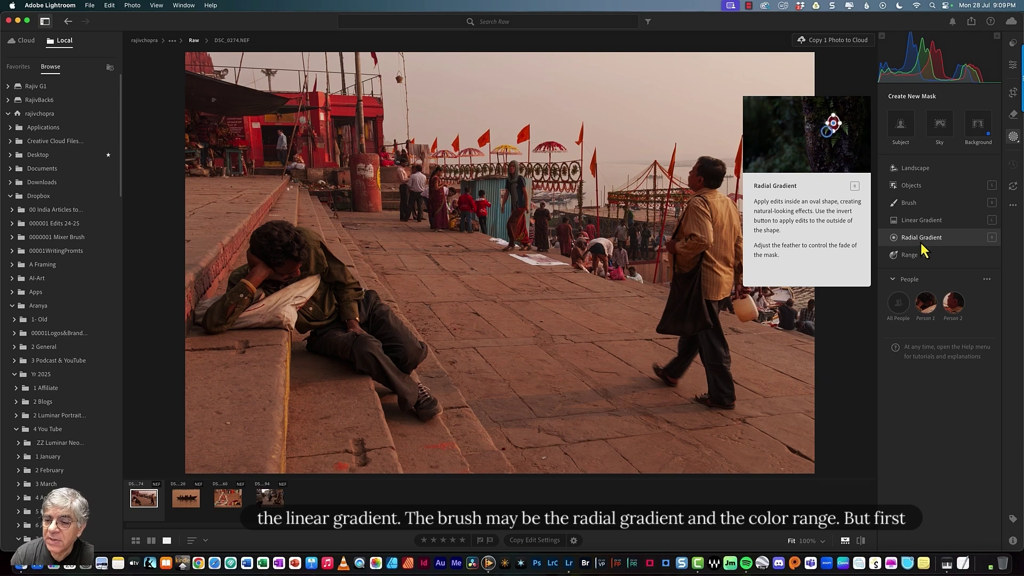
click(925, 257)
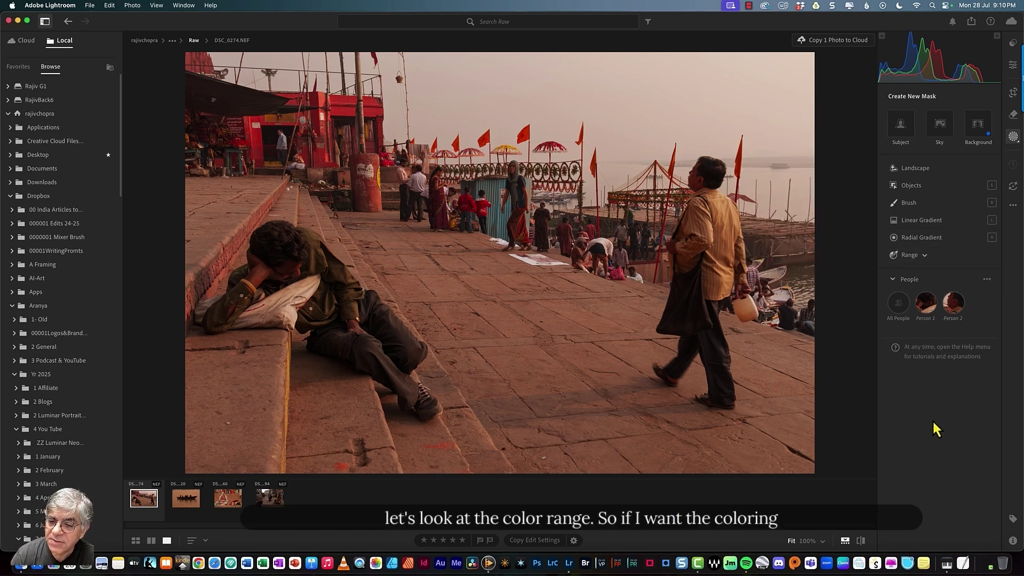
click(921, 256)
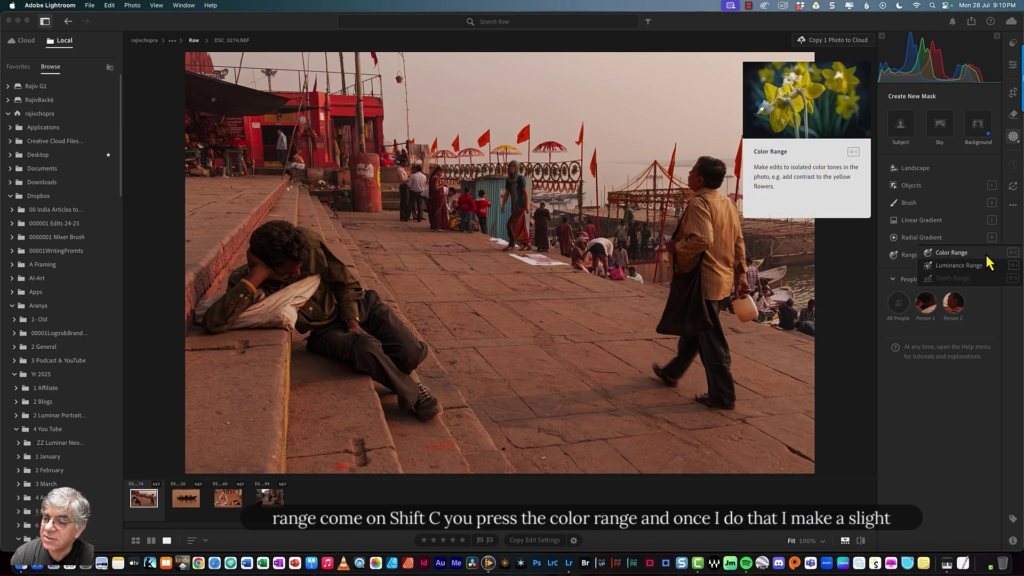
click(954, 253)
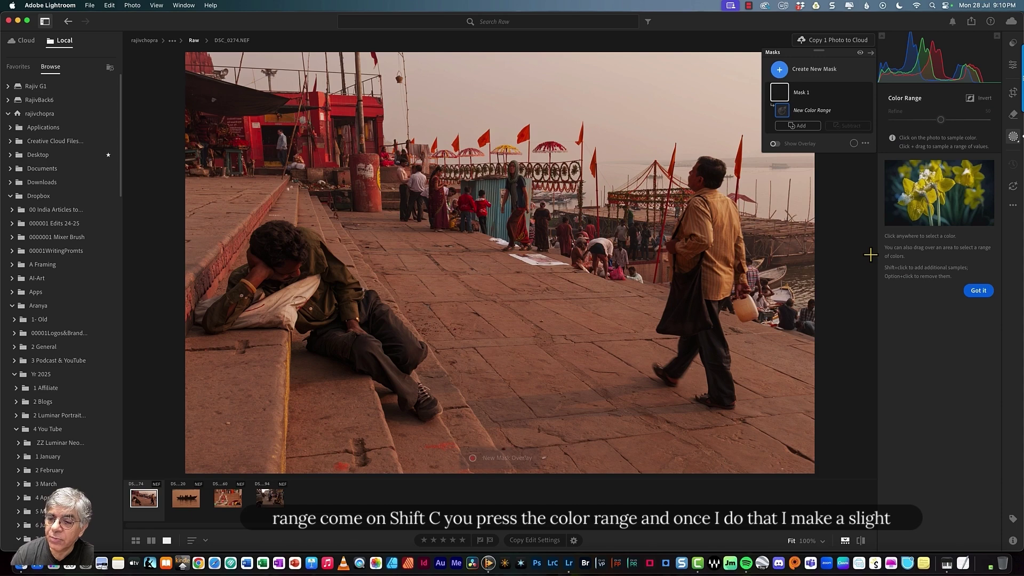
click(343, 109)
drag(346, 111, 353, 113)
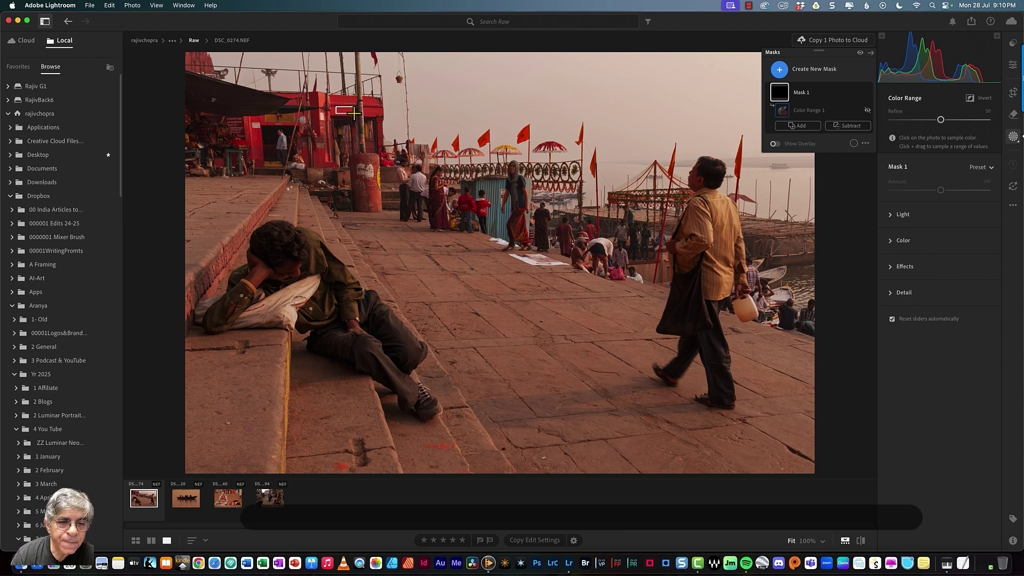
drag(353, 114, 354, 113)
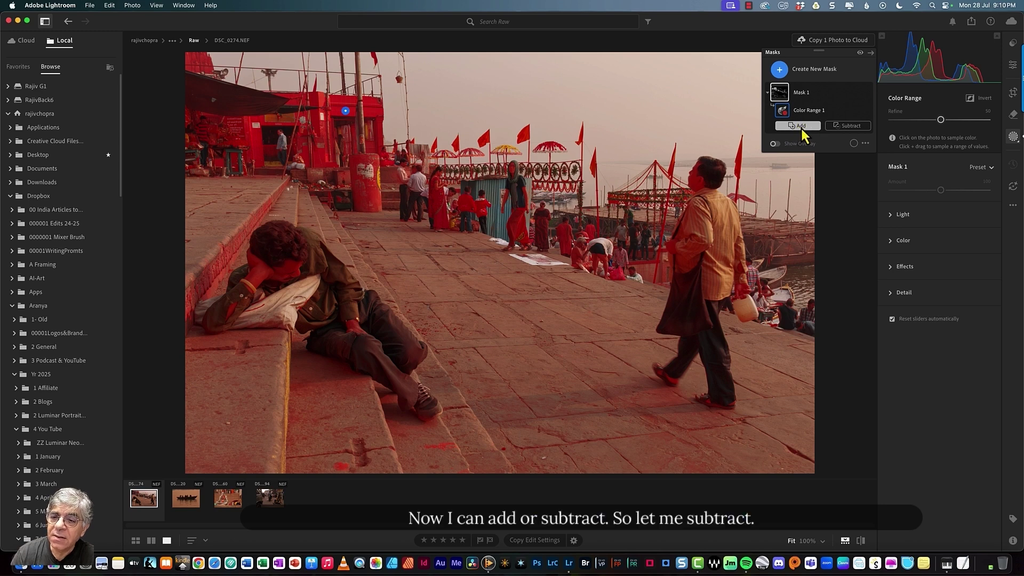
Step: Subtract all people from the red Color Range mask, using the Entire Person option
click(850, 127)
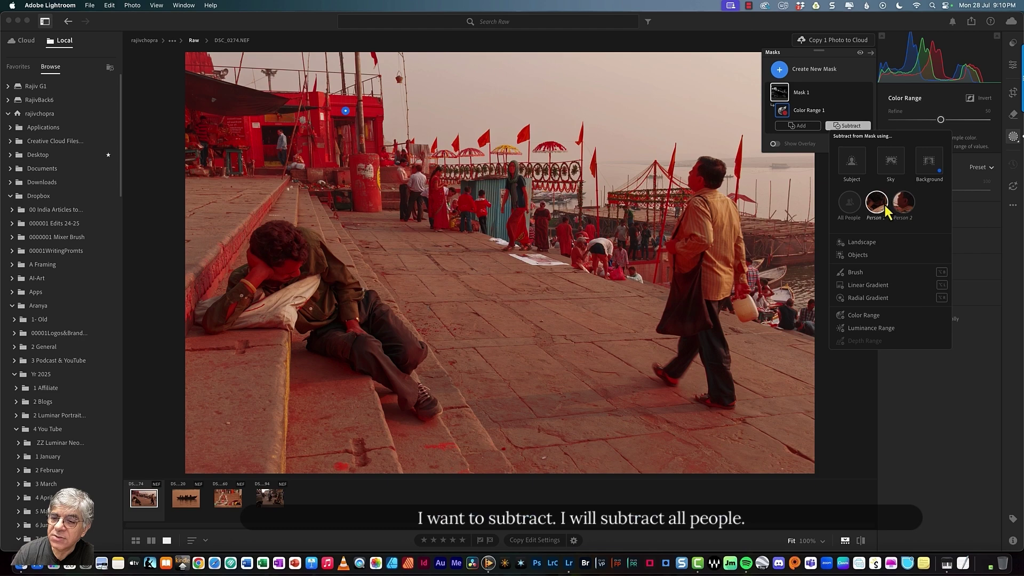
click(850, 203)
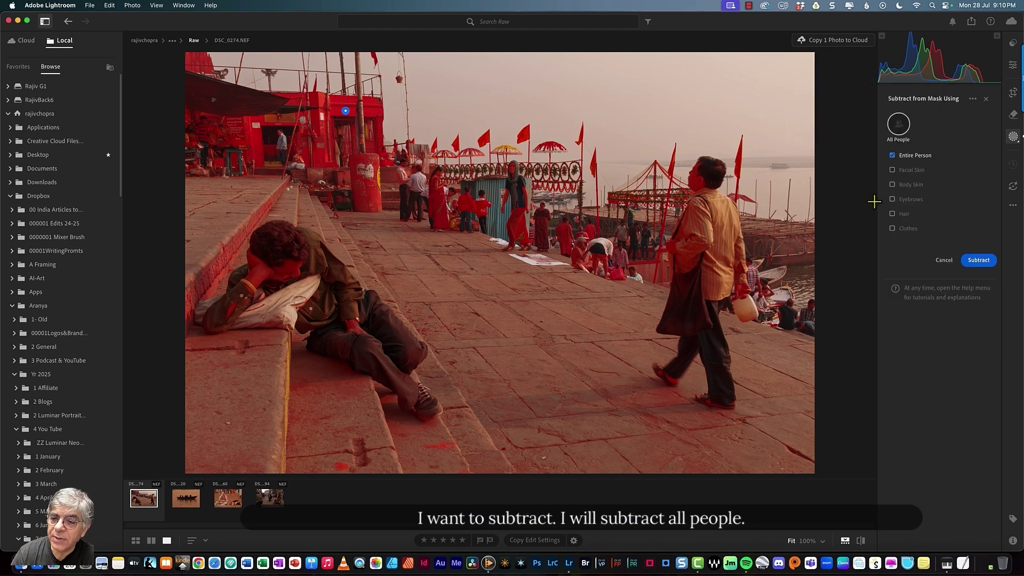
click(976, 260)
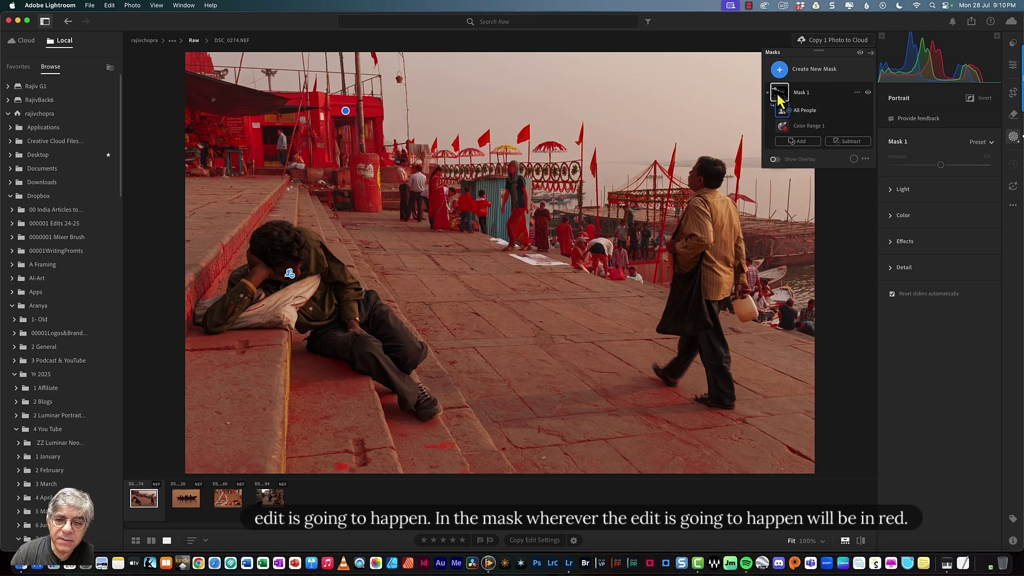
Step: Subtract the standing woman, the background people and the walking man from the mask with brush strokes
click(851, 142)
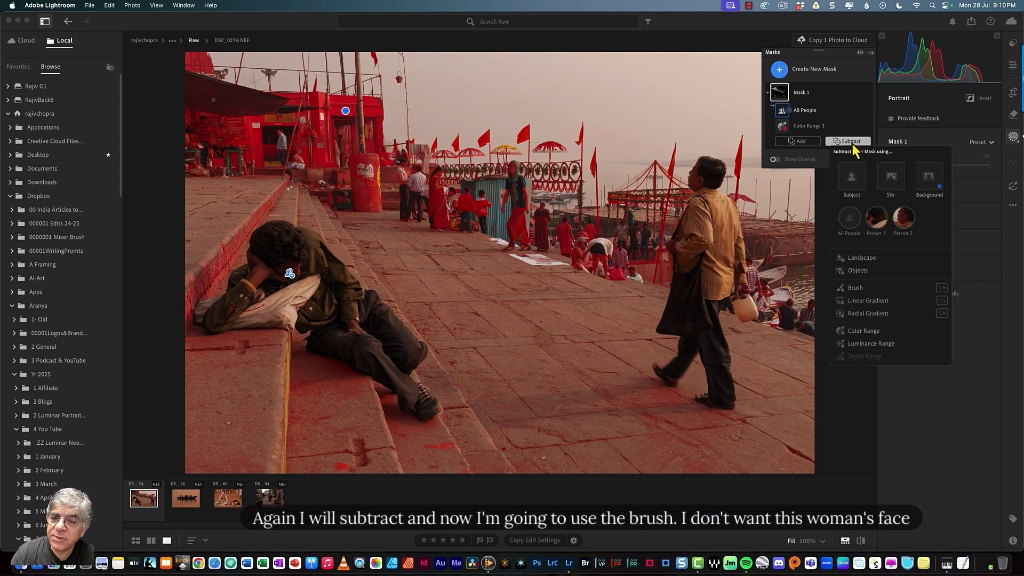
click(865, 287)
mouse_move(517, 189)
mouse_down()
mouse_move(518, 227)
mouse_move(522, 214)
mouse_up()
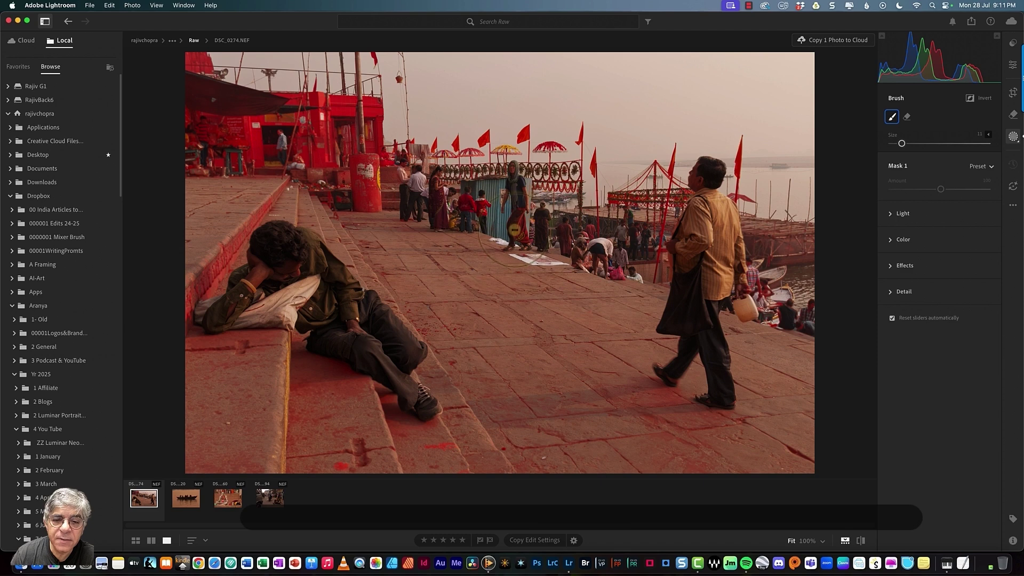
mouse_move(620, 242)
mouse_down()
mouse_move(605, 248)
mouse_move(703, 213)
mouse_move(704, 184)
mouse_up()
mouse_move(691, 317)
mouse_down()
mouse_move(674, 355)
mouse_move(681, 368)
mouse_move(717, 367)
mouse_move(712, 153)
mouse_move(724, 271)
mouse_move(726, 196)
mouse_move(708, 206)
mouse_up()
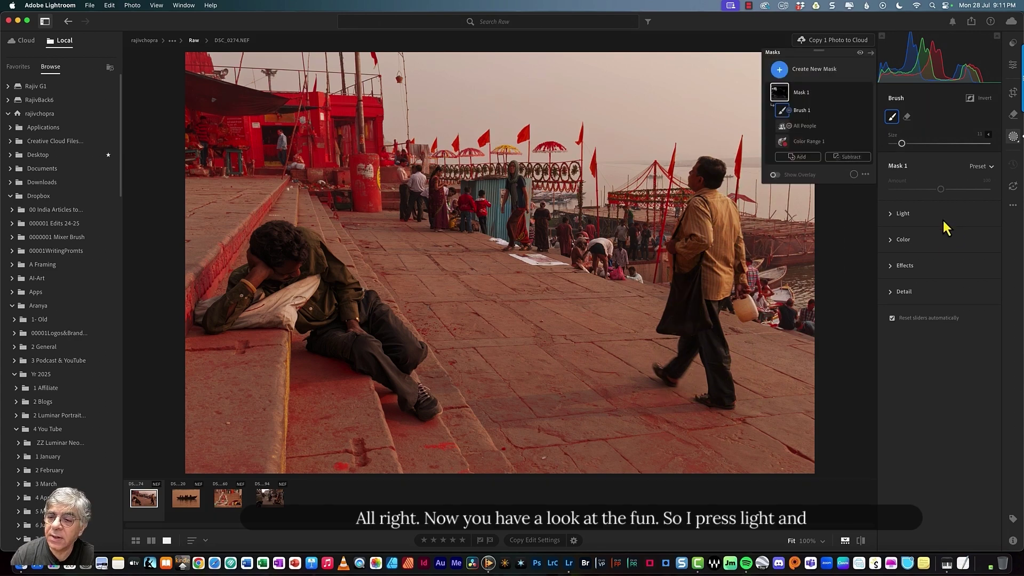
Step: Raise the red mask's Exposure slightly and shift the building's sampled red toward magenta with a Point Color Hue Shift of about -77
click(890, 213)
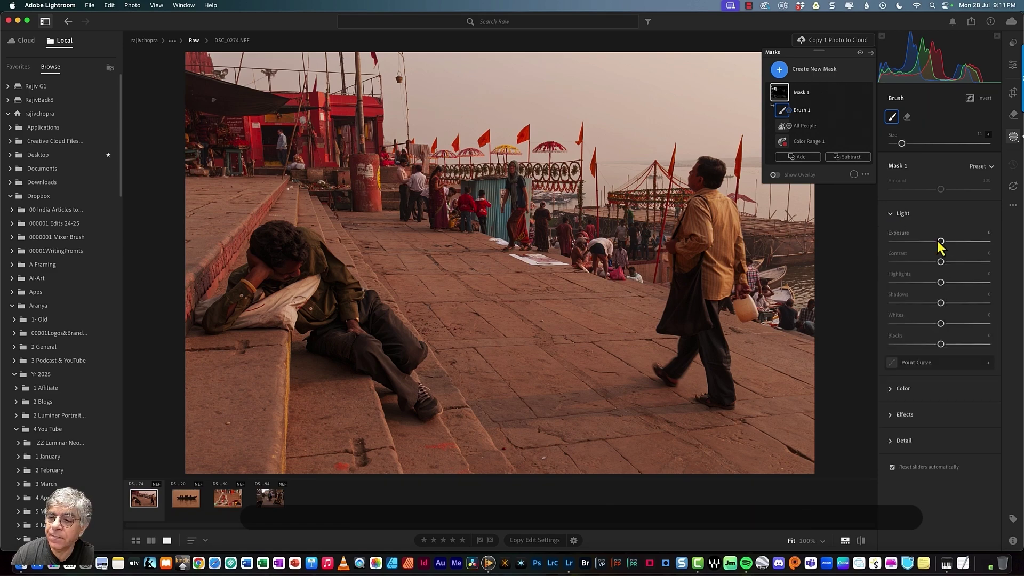
drag(941, 242, 944, 245)
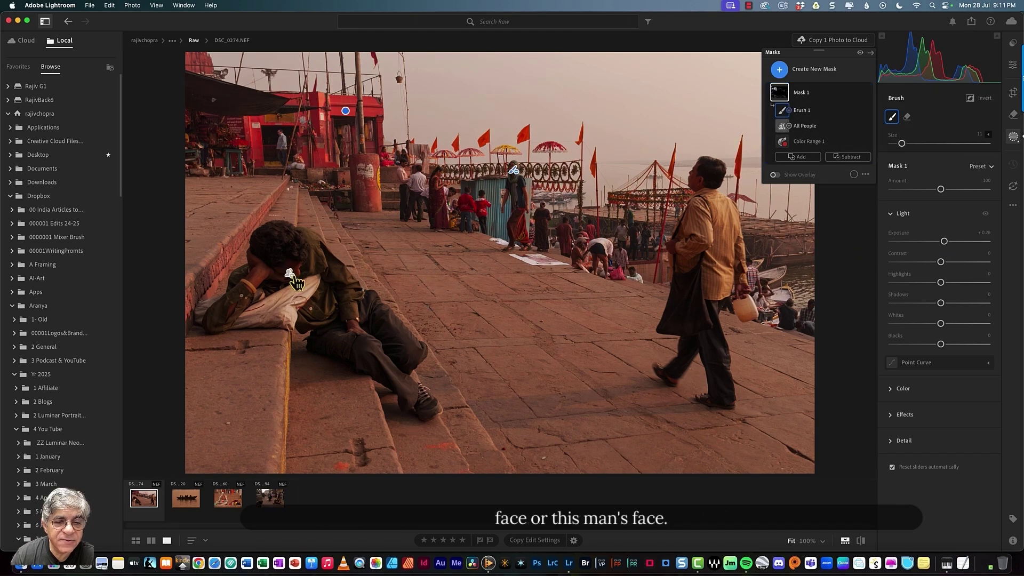
click(893, 393)
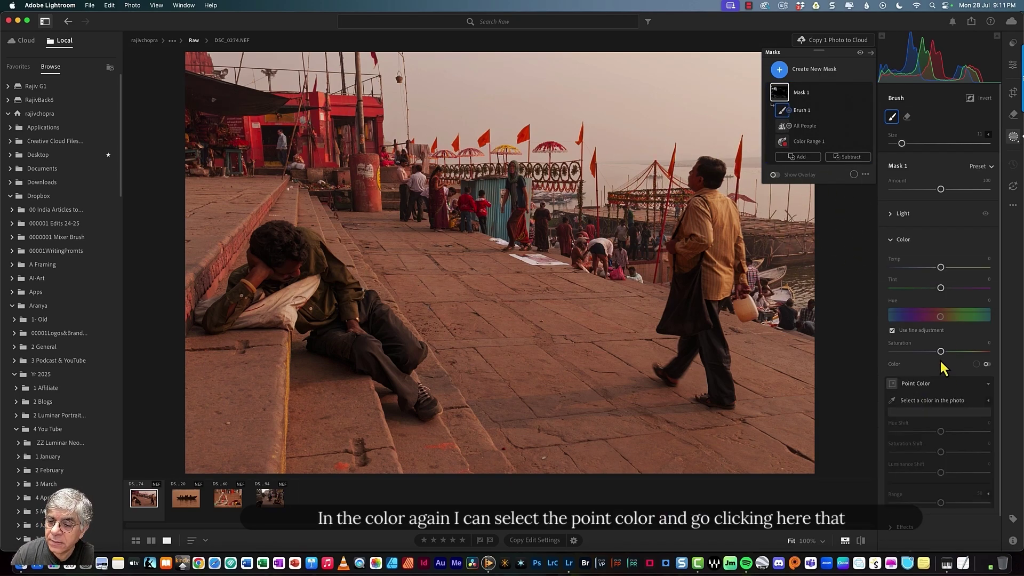
click(892, 400)
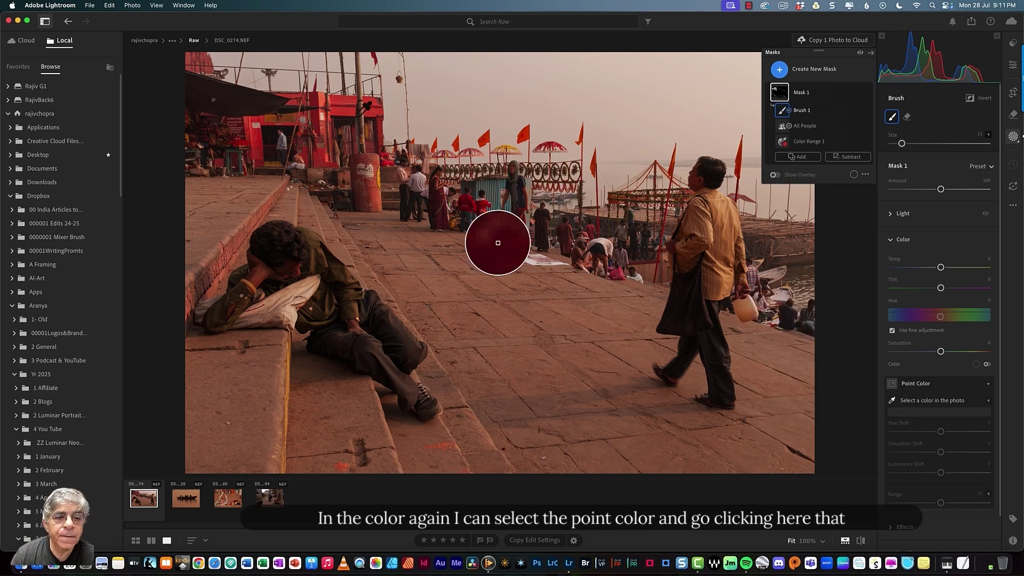
click(382, 145)
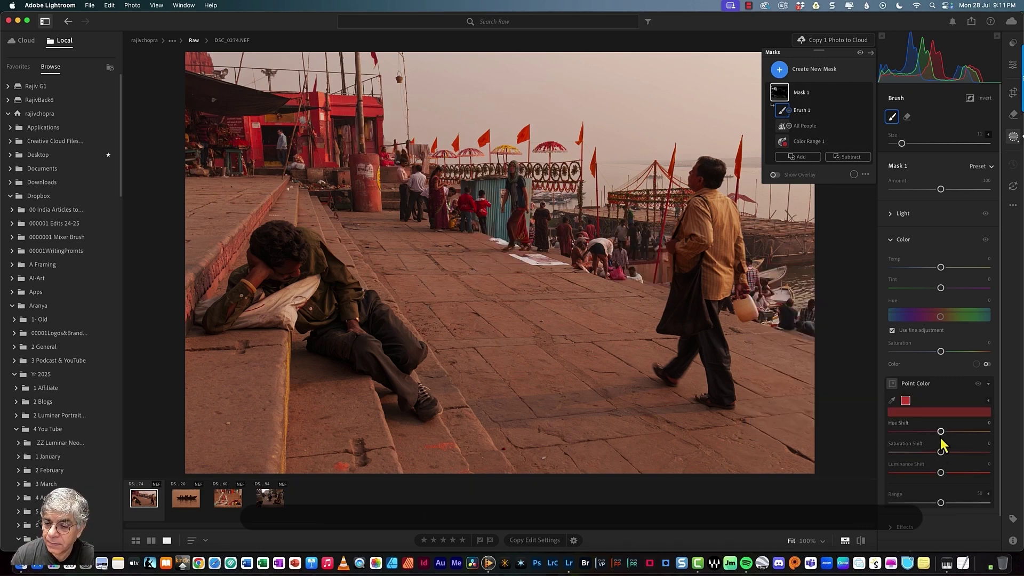
drag(941, 433, 904, 441)
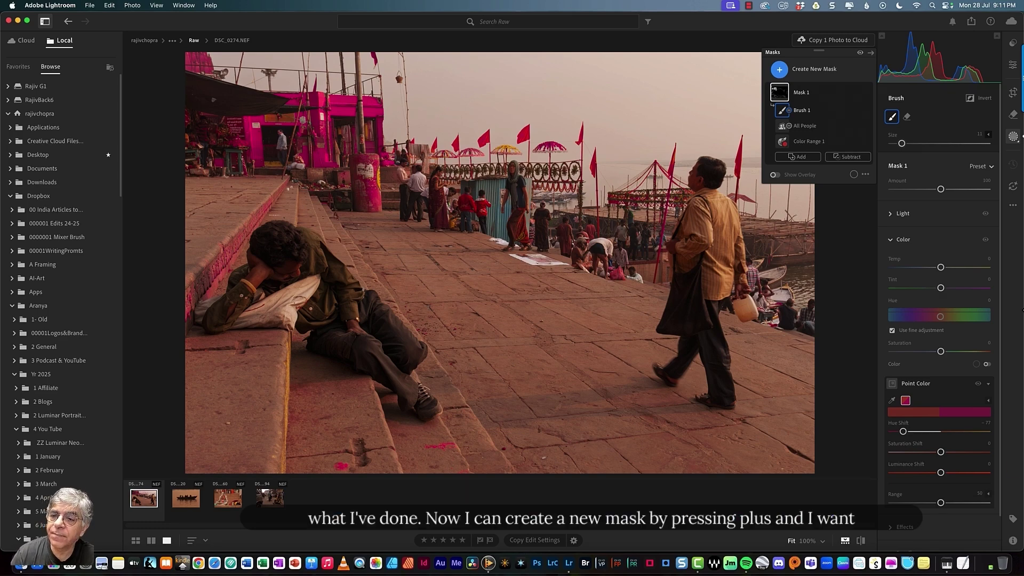
Step: Create a new Sky mask and raise its Dehaze to about +41
click(780, 70)
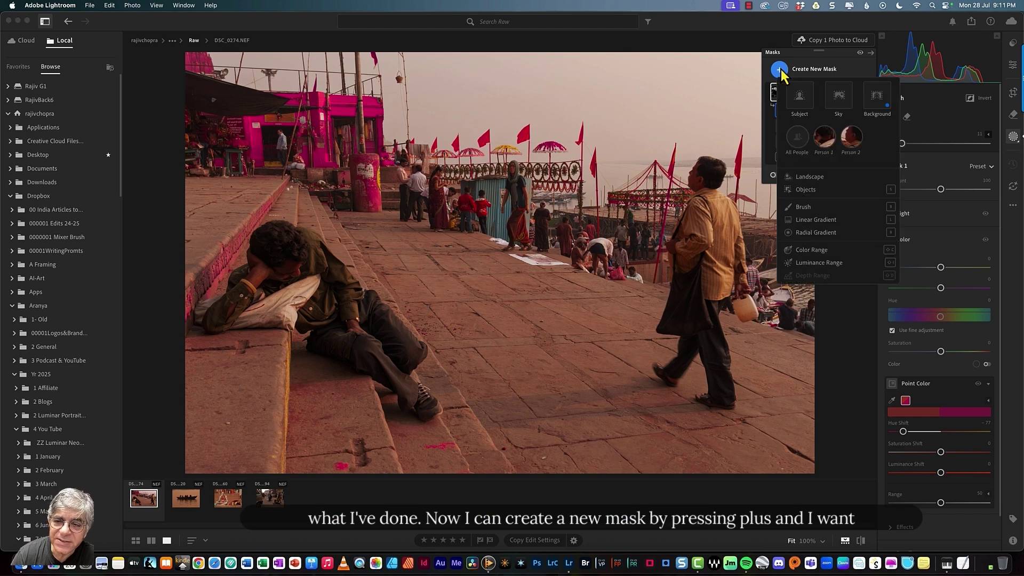
click(839, 99)
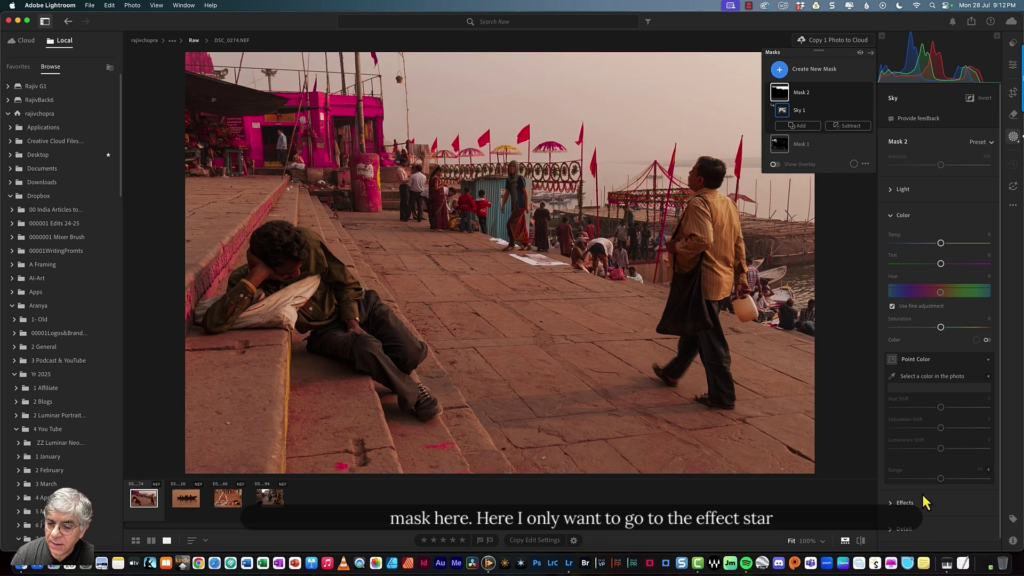
click(895, 507)
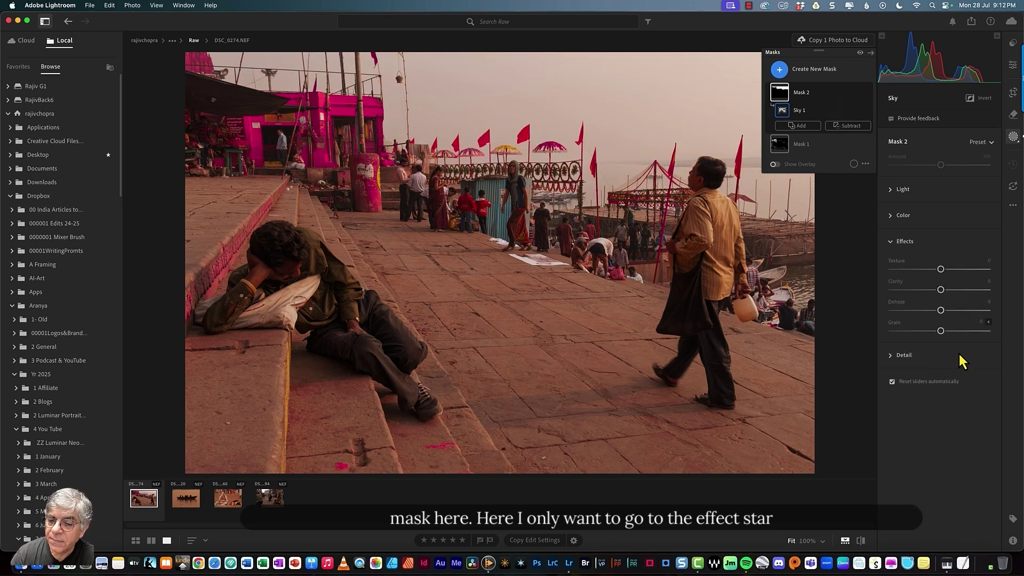
drag(942, 314, 964, 315)
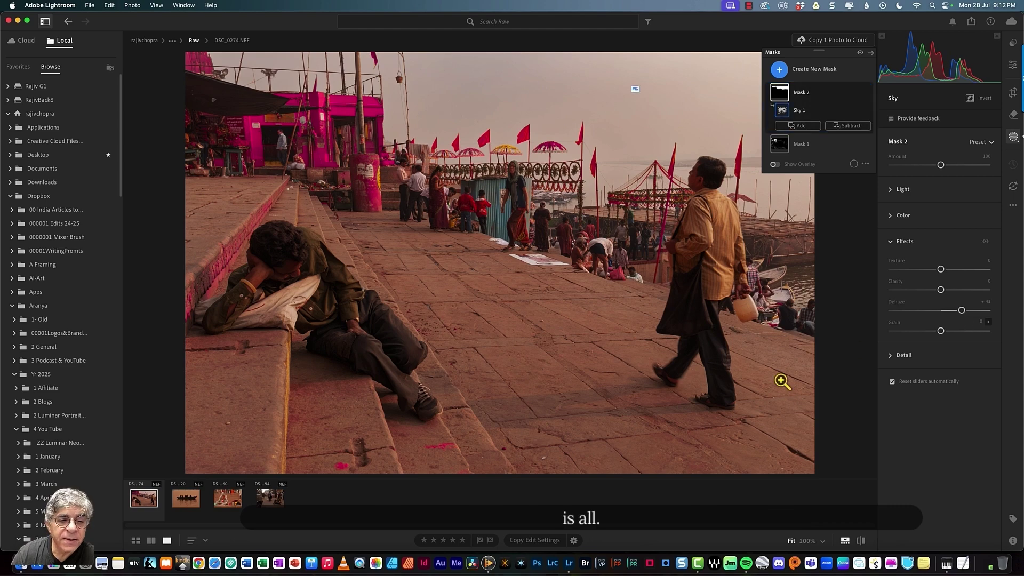
Step: Create a new mask covering only the Facial Skin of the seated man on the steps (Person 1)
click(780, 70)
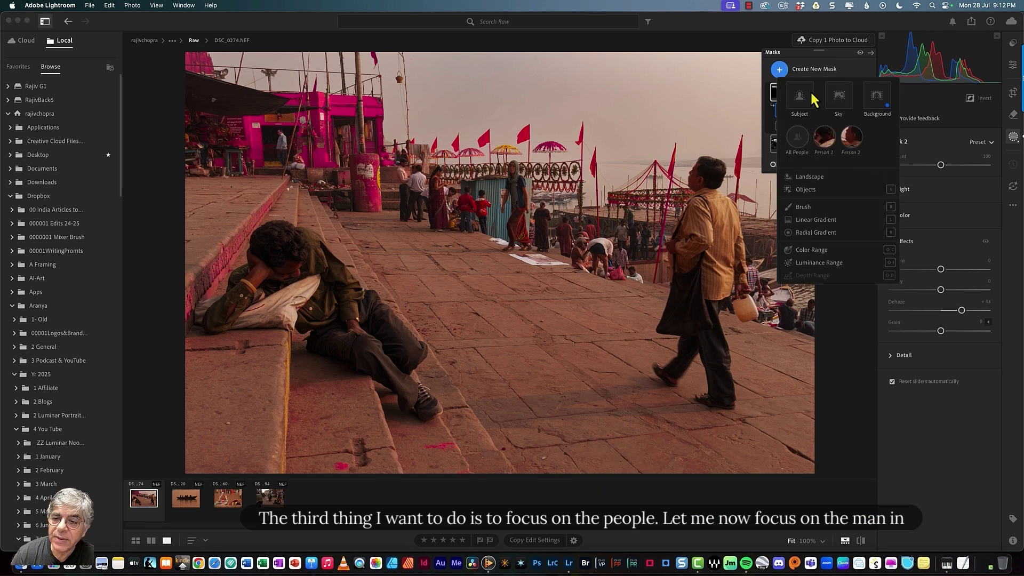
click(826, 140)
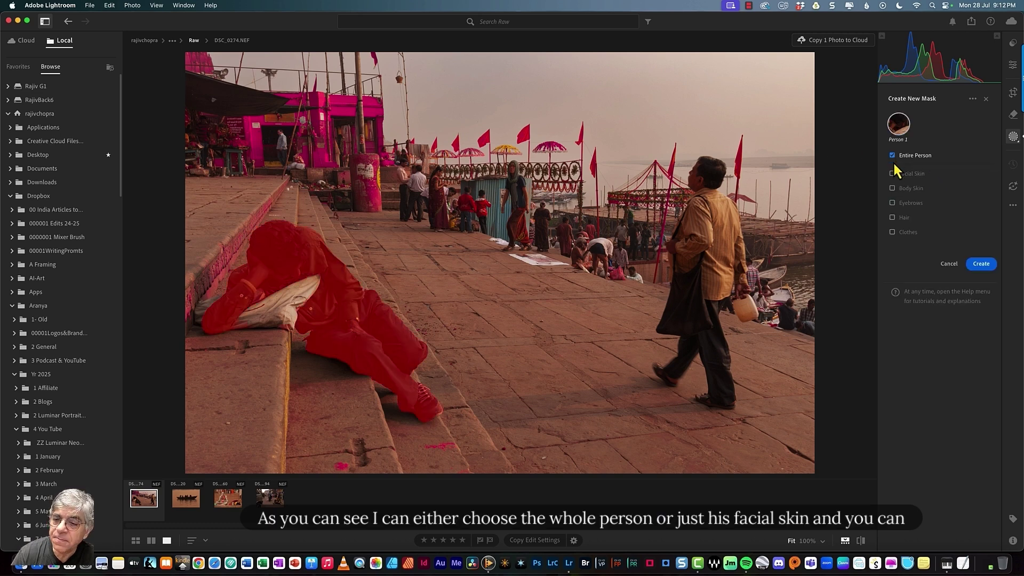
click(893, 174)
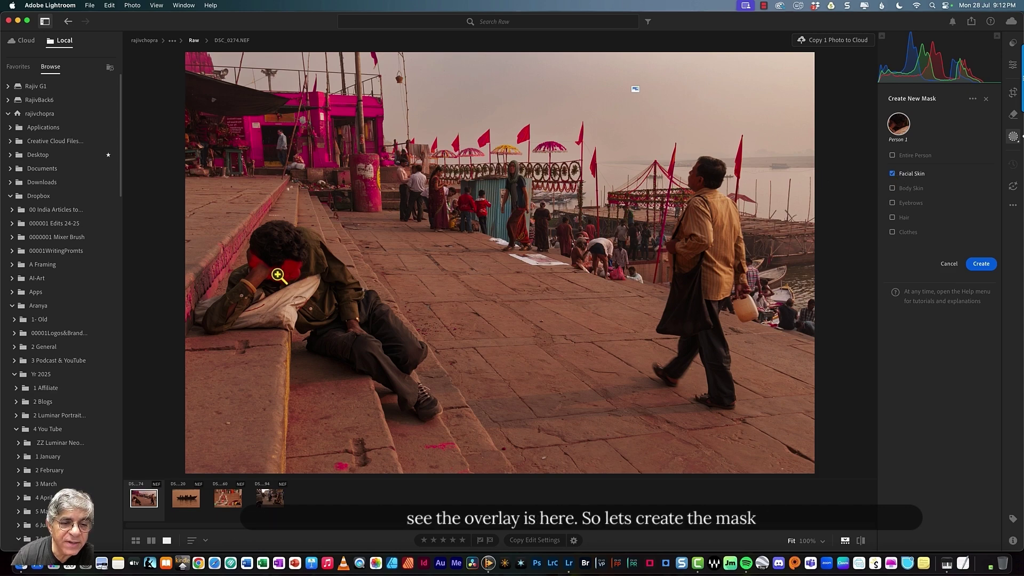
click(980, 265)
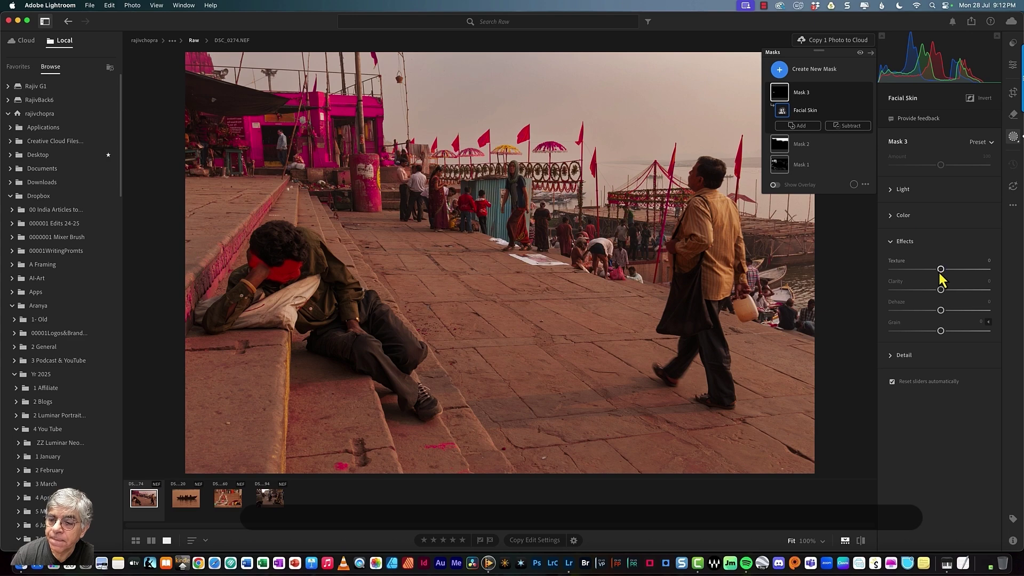
Step: Raise the facial skin mask's Texture to about +24 and its Exposure to about +0.52
drag(940, 269, 954, 270)
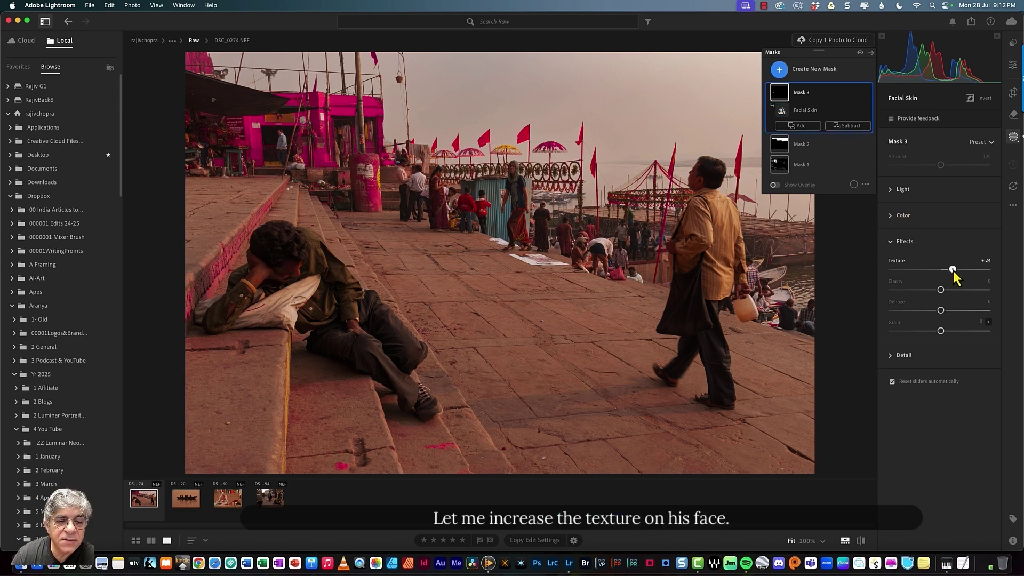
click(900, 190)
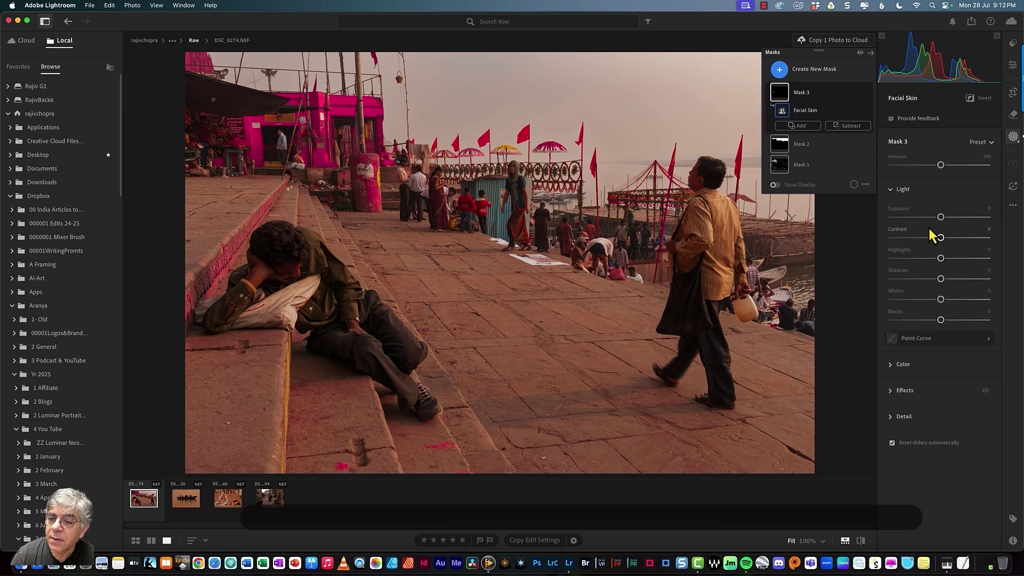
drag(941, 217, 946, 217)
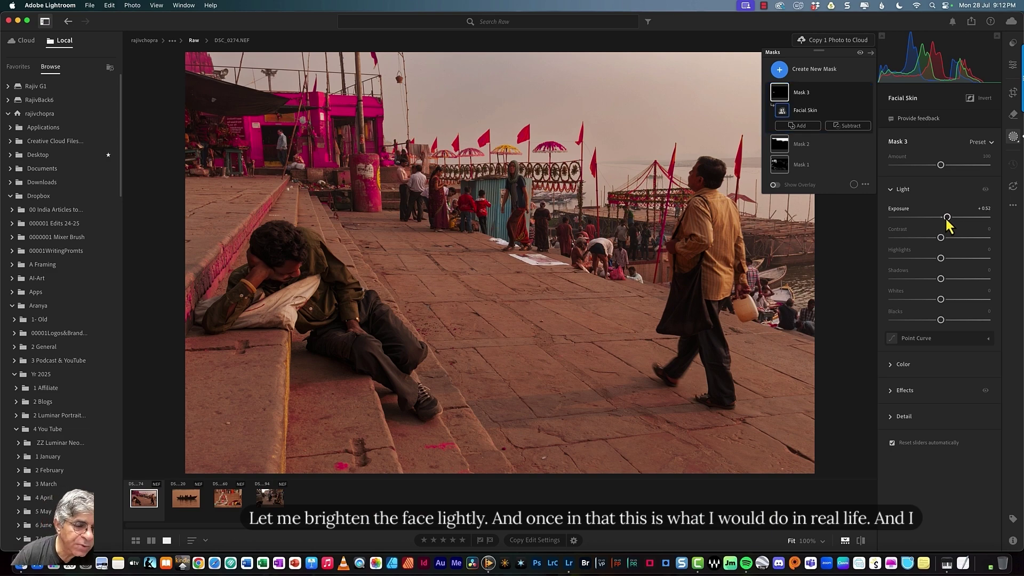
Step: Create another people mask for the seated man (Person 1), covering only his Clothes
click(780, 70)
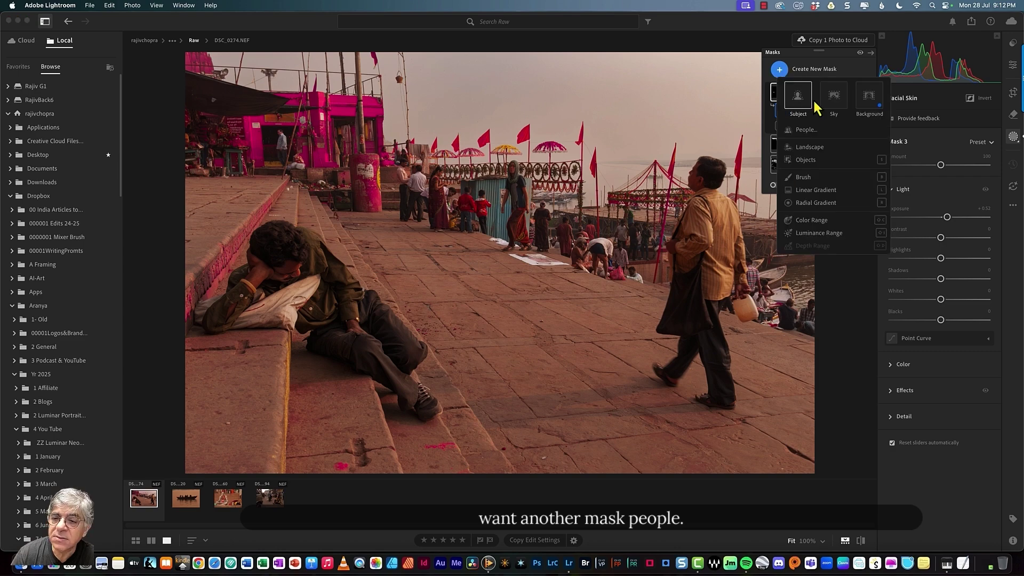
click(809, 130)
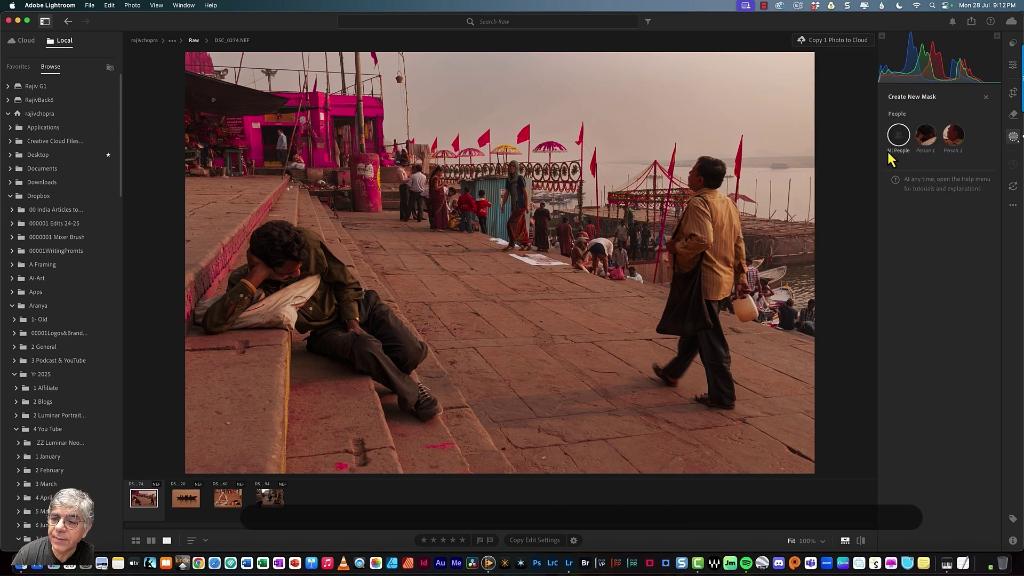
click(926, 138)
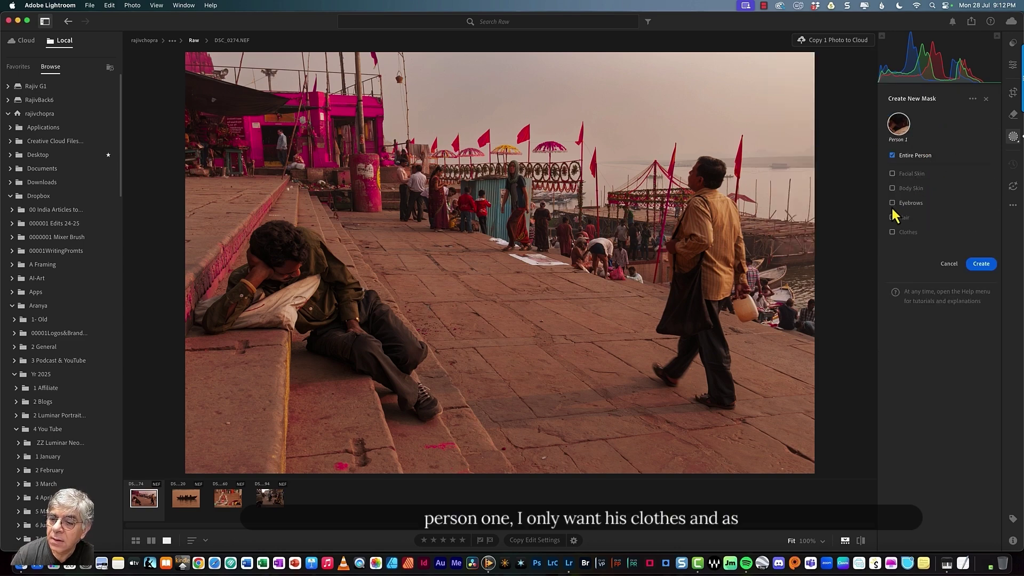
click(891, 233)
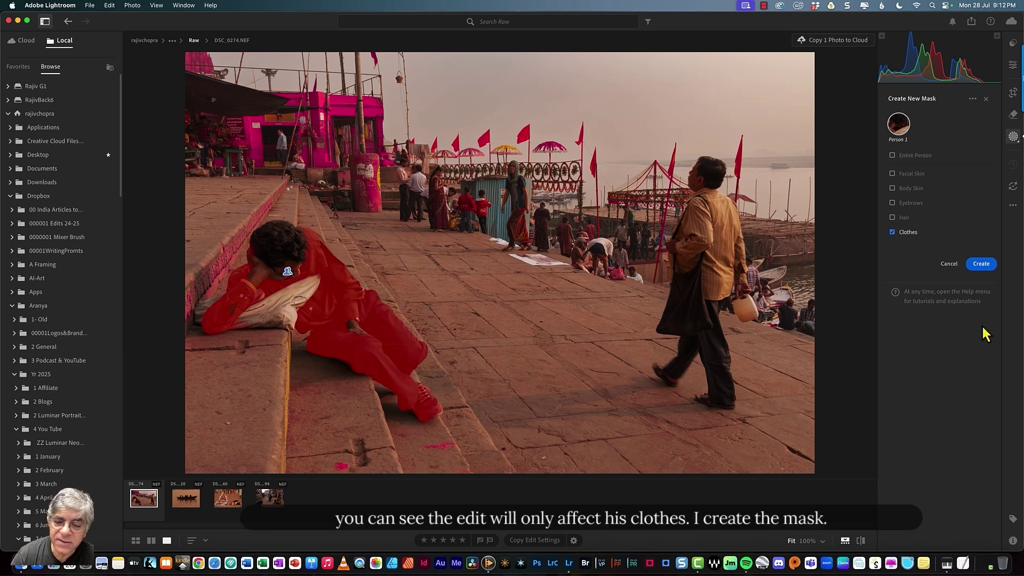
click(992, 264)
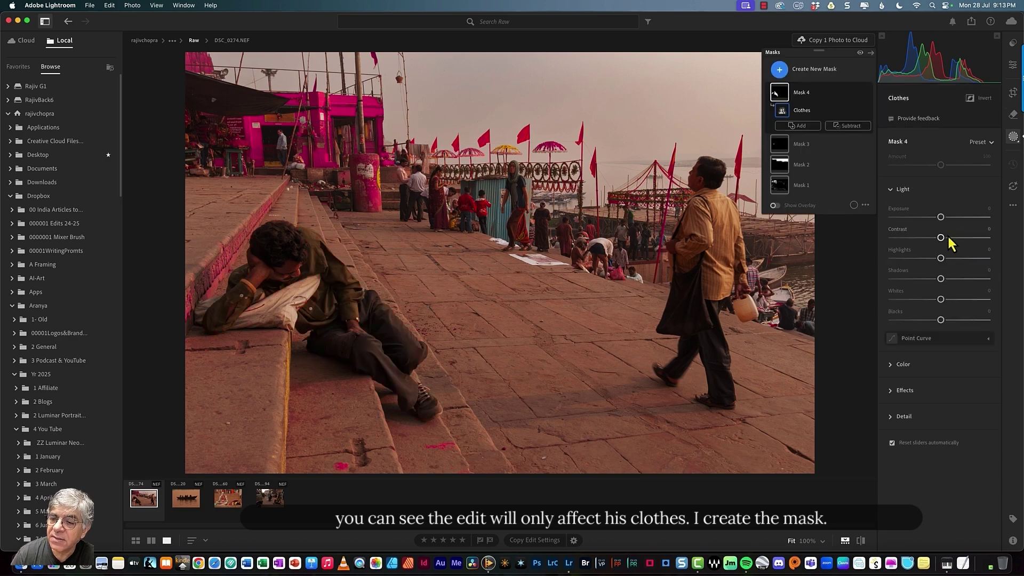
Step: Adjust the clothes mask's Shadows slightly and raise its Texture to about +38
mouse_move(940, 278)
mouse_down()
mouse_move(951, 280)
mouse_move(942, 282)
mouse_up()
click(900, 390)
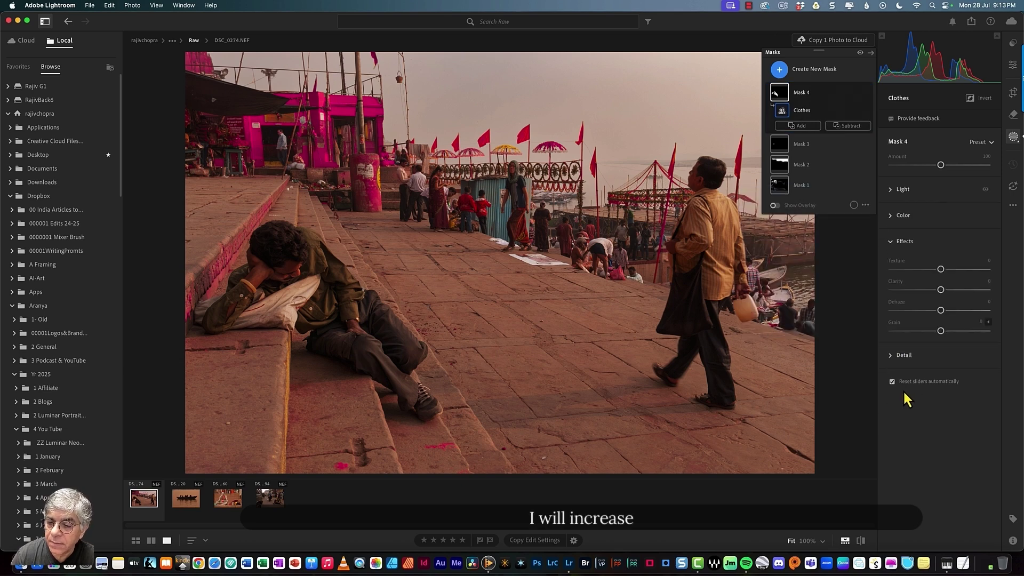
drag(940, 272, 959, 269)
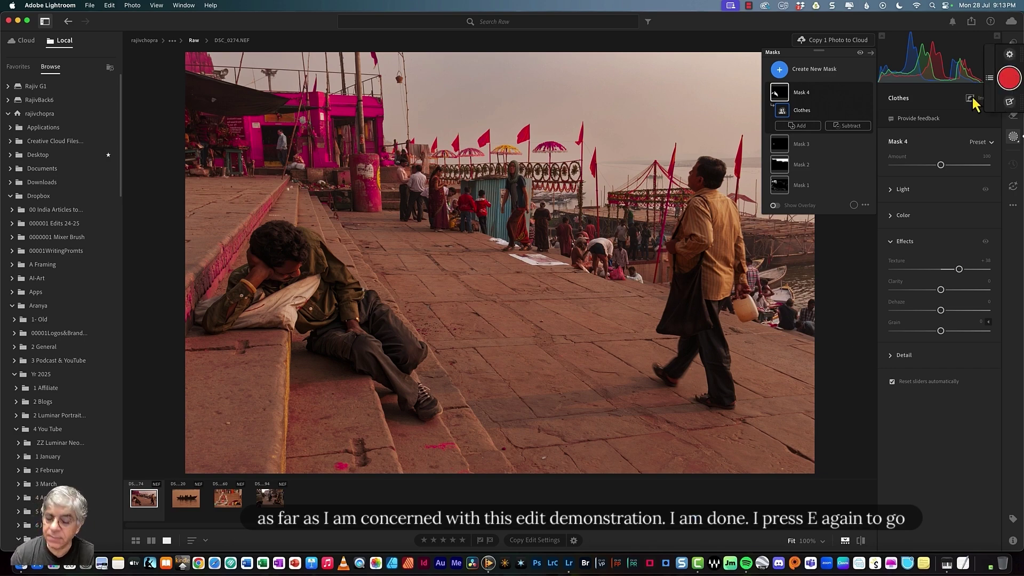
Step: Return to the global edit settings and compare the original photo with the edited version several times
key(e)
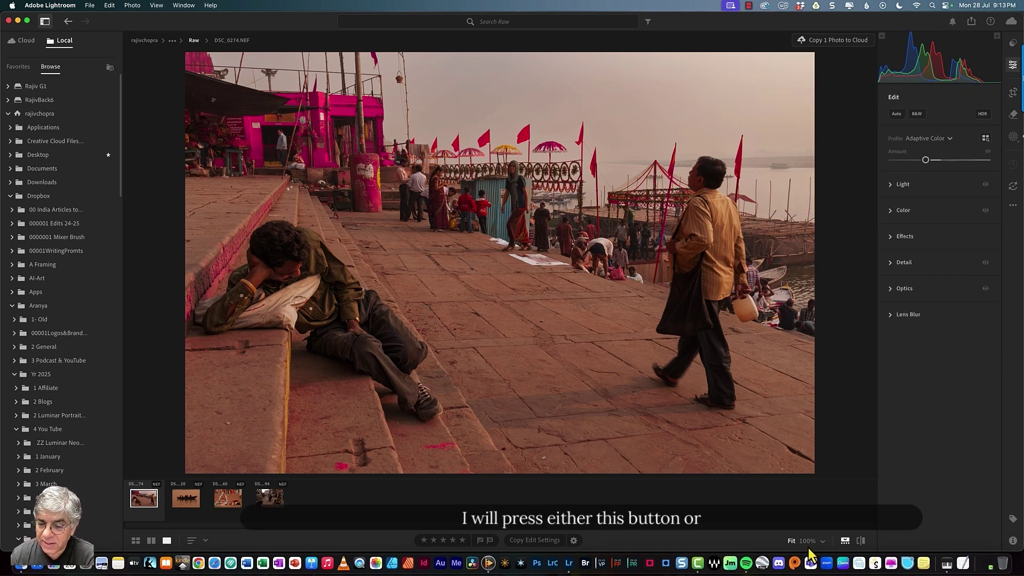
click(860, 542)
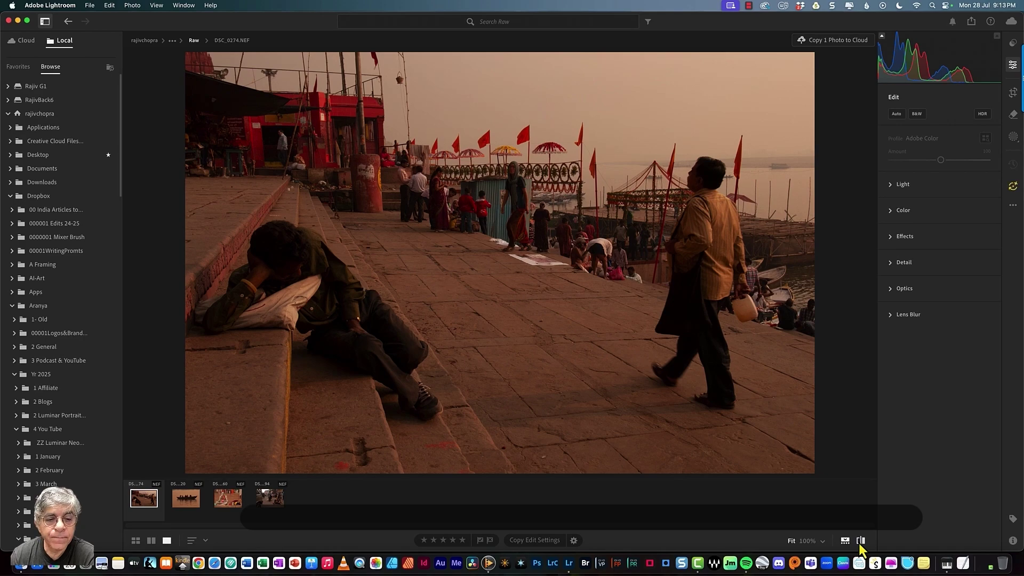
key(backslash)
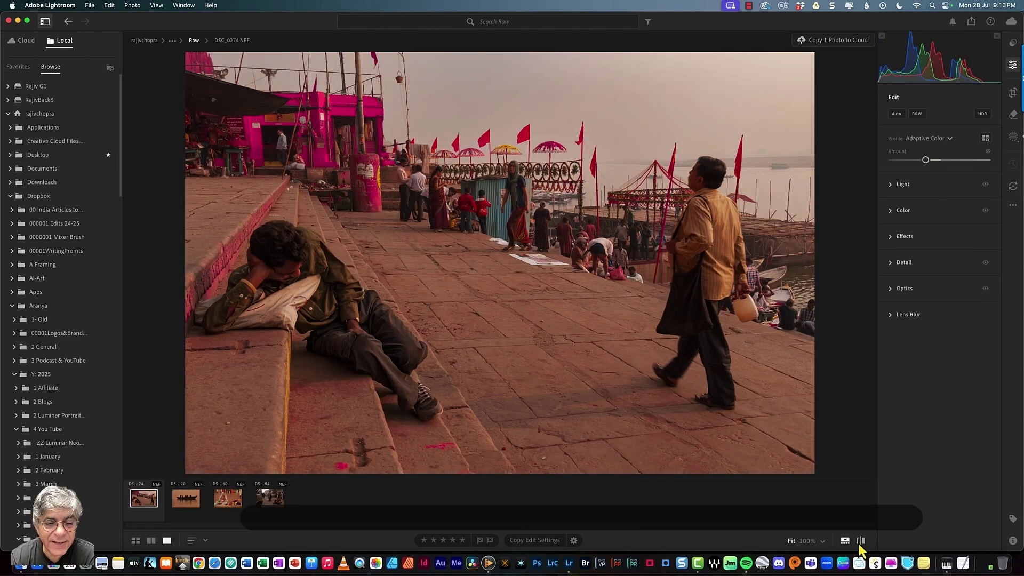
key(backslash)
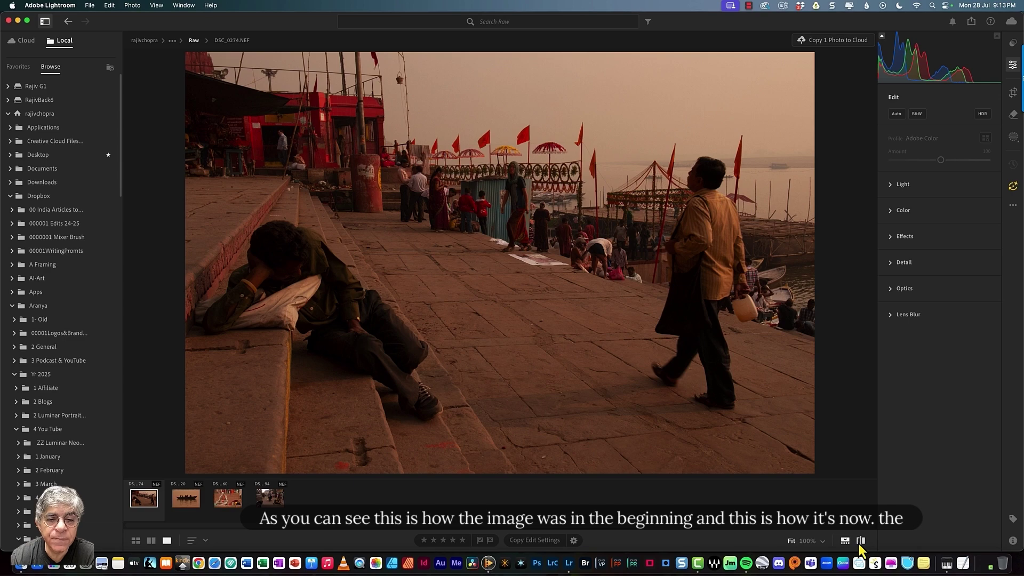
key(backslash)
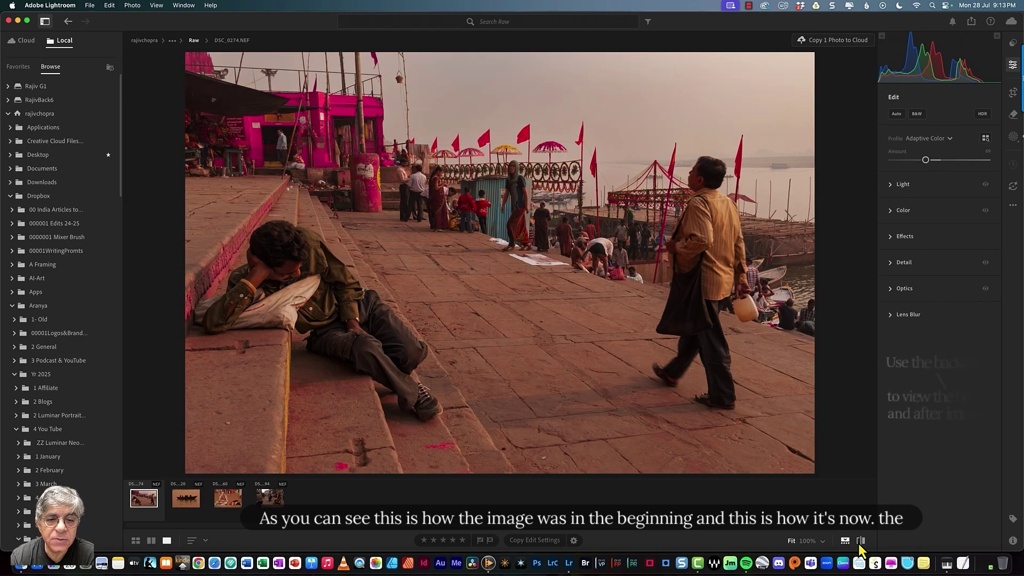
key(backslash)
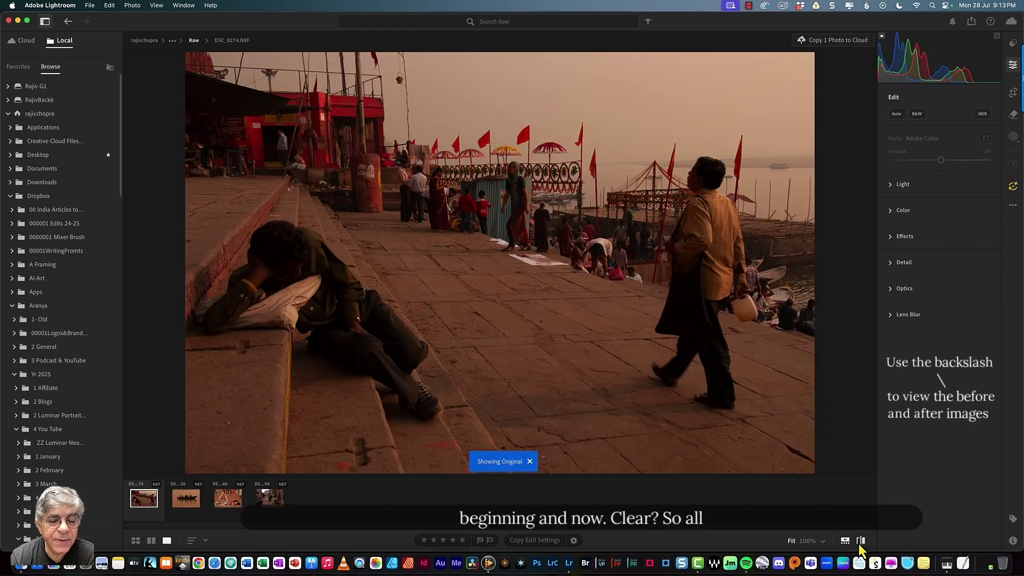
key(backslash)
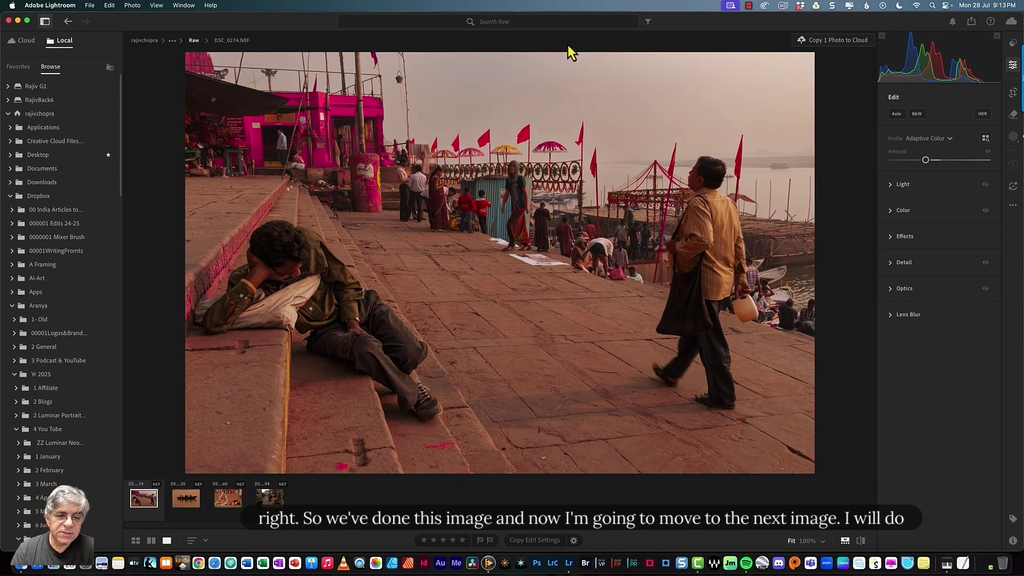
Step: Open photo DSC_0294.NEF for editing and enable Lens Corrections and Remove Chromatic Aberration
click(272, 501)
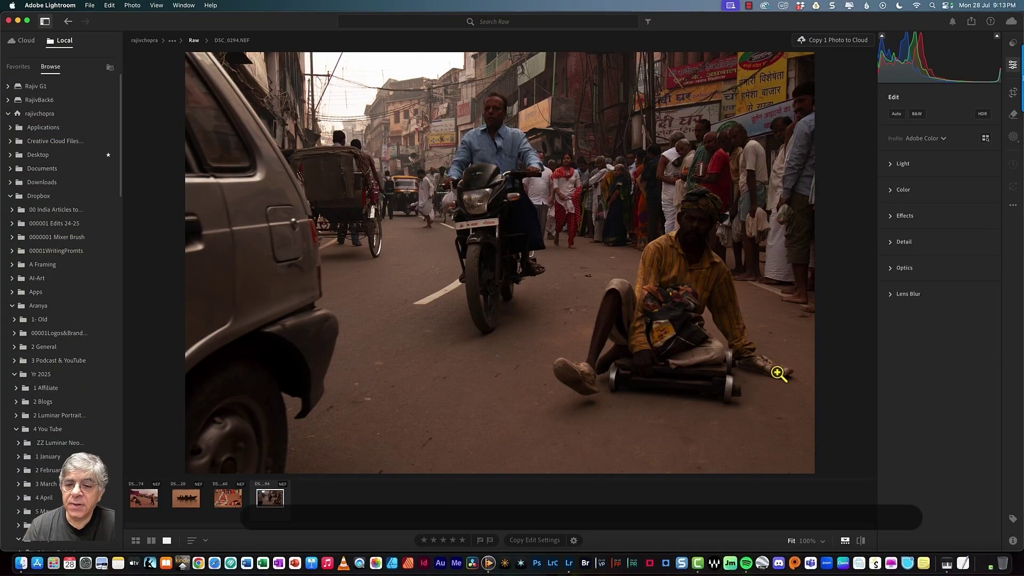
click(896, 278)
click(892, 300)
click(892, 288)
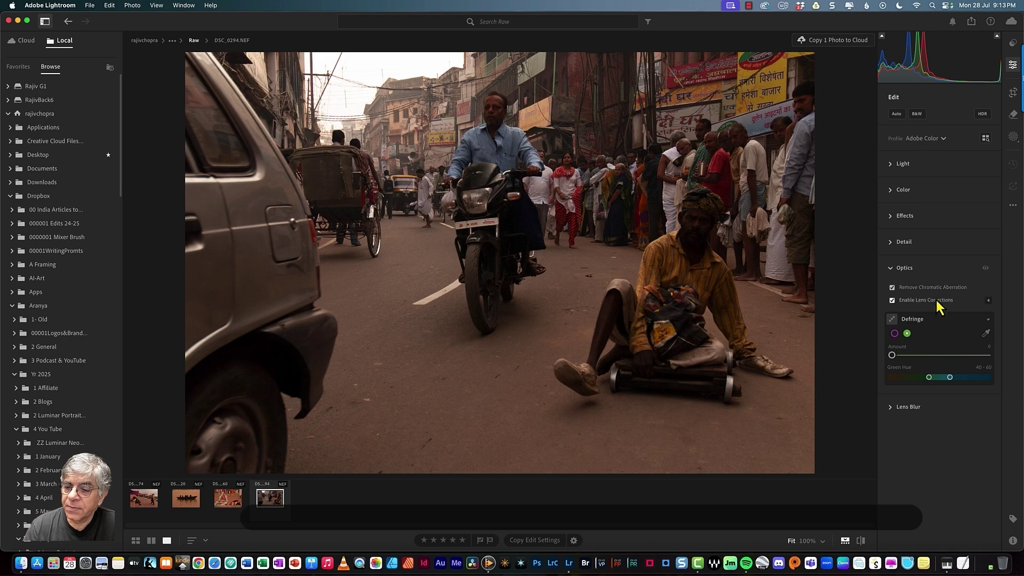
Step: Turn on Raw Details and Denoise for the street photo
click(890, 244)
click(900, 294)
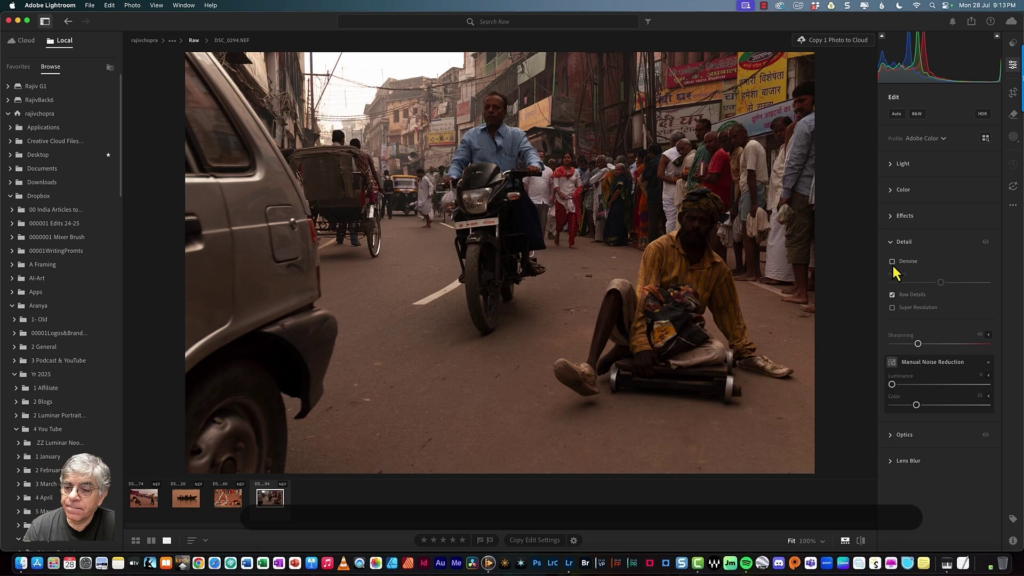
click(893, 262)
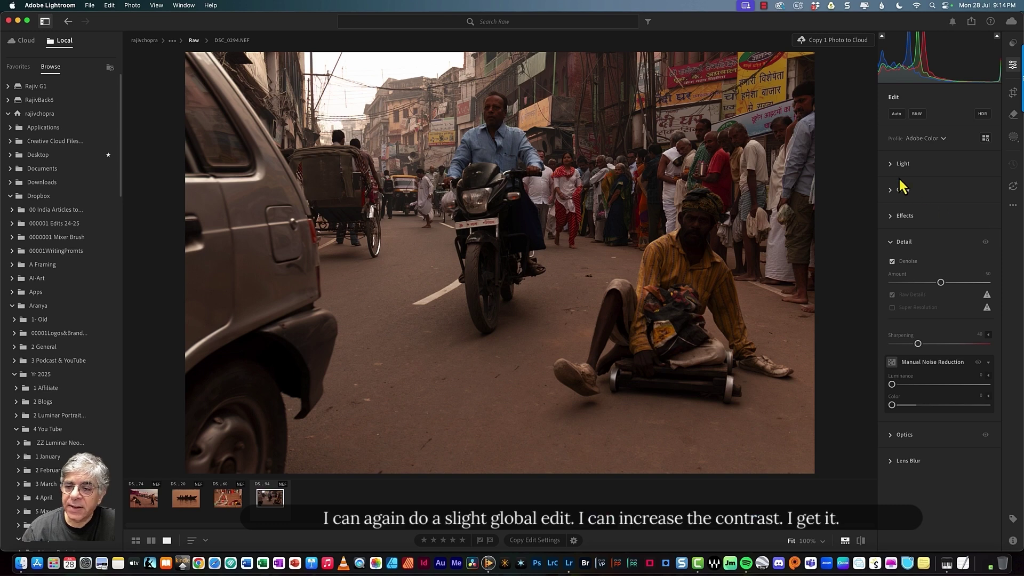
Step: Lower the street photo's global Contrast to about -12 and raise its Vibrance to +23
click(889, 165)
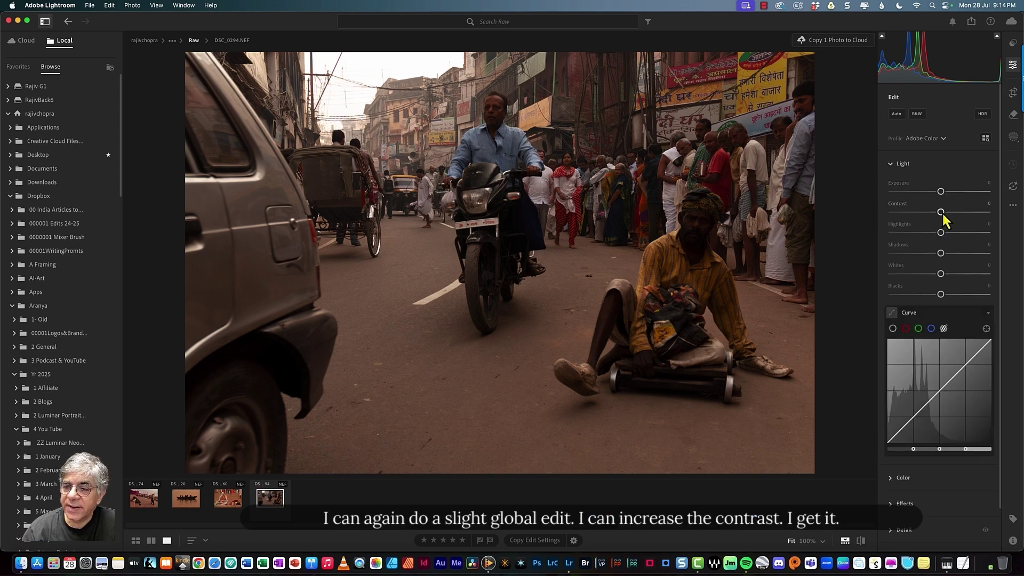
mouse_move(942, 212)
mouse_down()
mouse_move(952, 212)
mouse_move(935, 213)
mouse_up()
scroll(923, 395, down, 2)
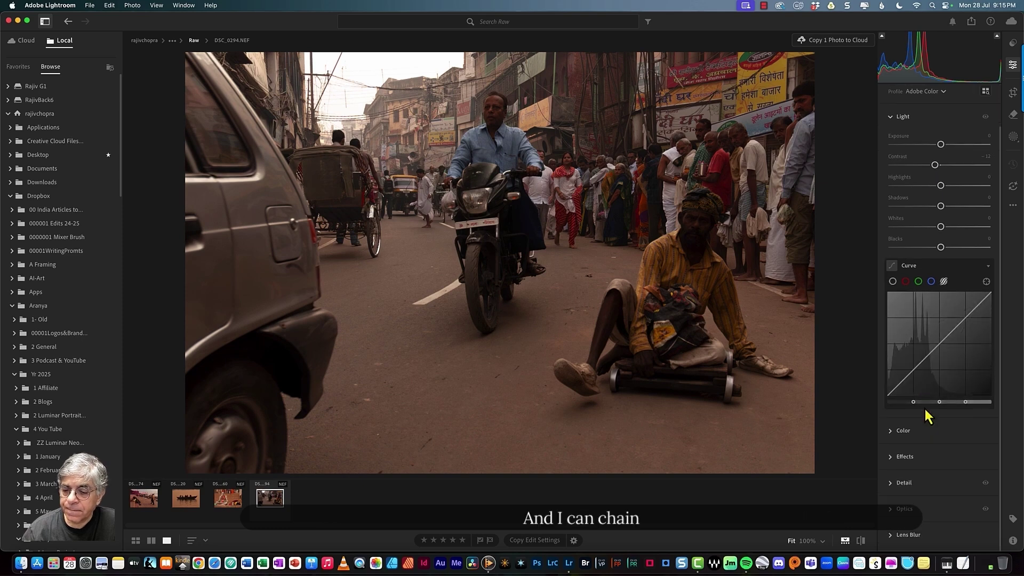
click(891, 431)
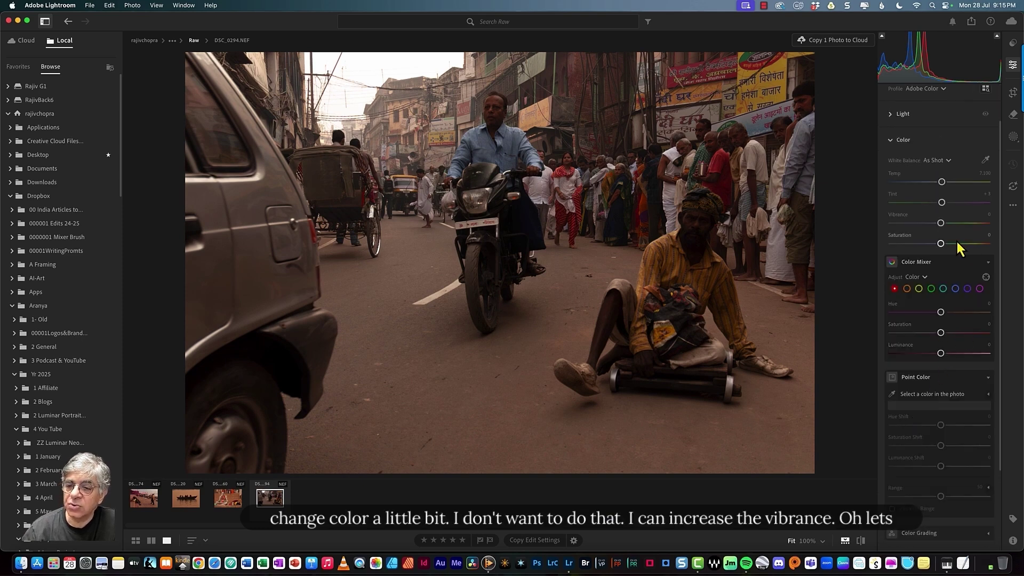
drag(941, 222, 952, 224)
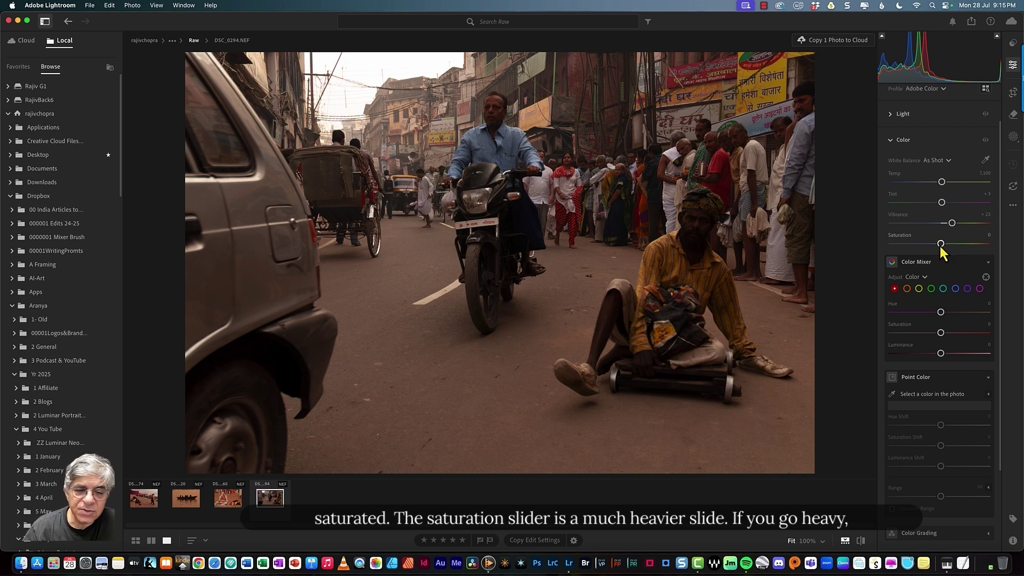
mouse_move(940, 245)
mouse_down()
mouse_move(991, 244)
mouse_move(890, 245)
mouse_move(937, 243)
mouse_up()
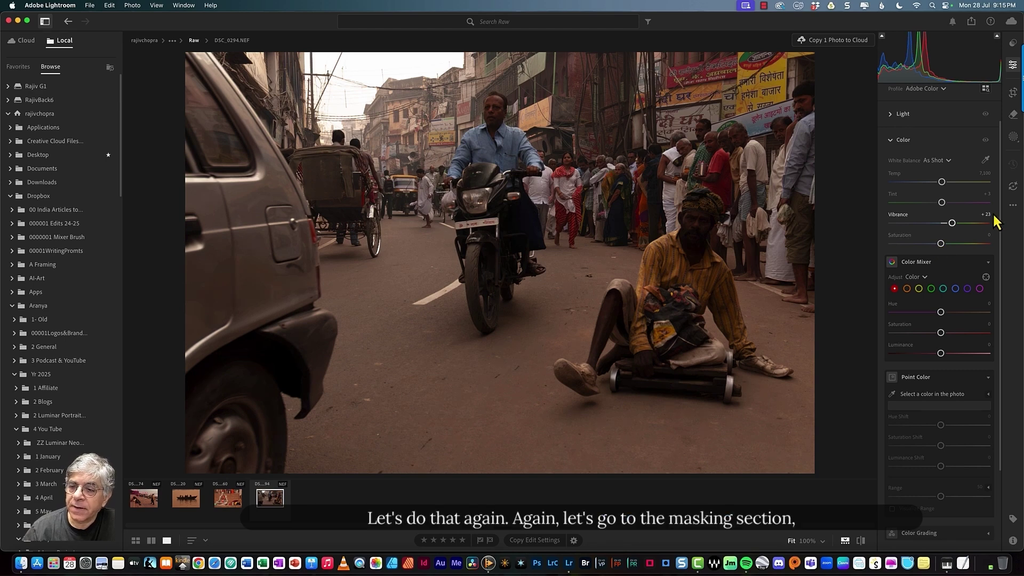
Step: Create an Entire Person mask for the man sitting on the wheeled board (Person 2)
click(1013, 137)
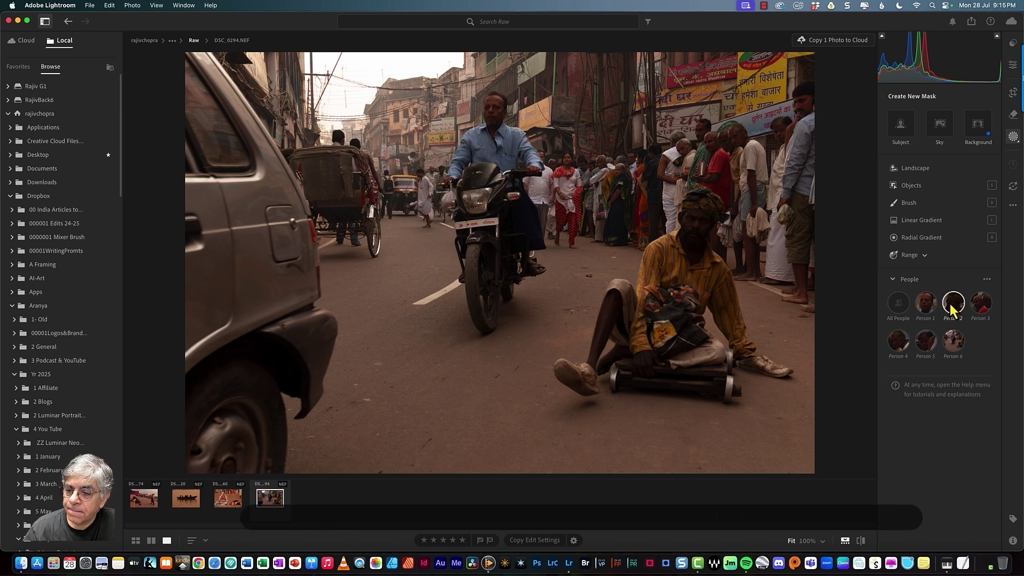
click(952, 308)
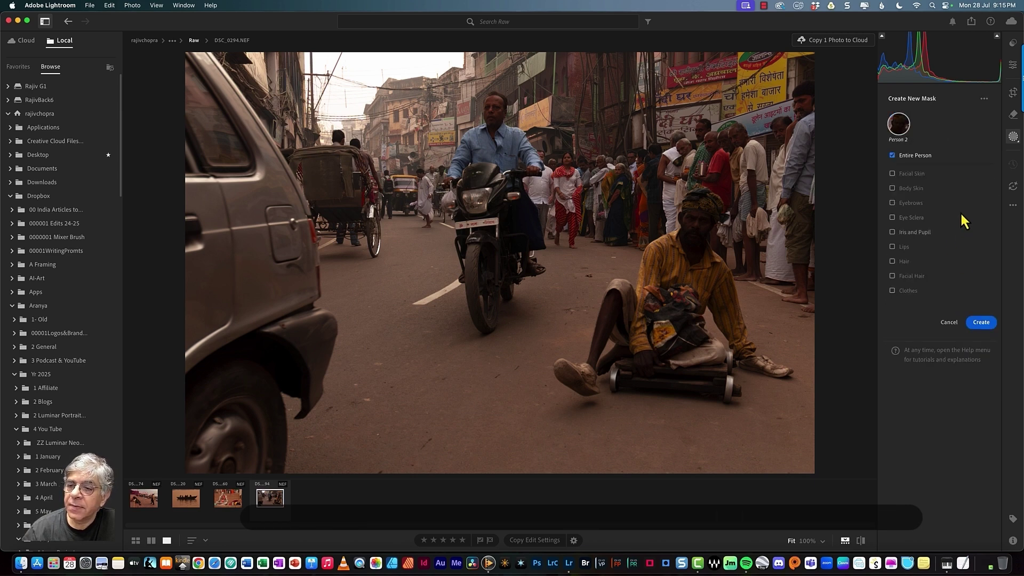
click(983, 323)
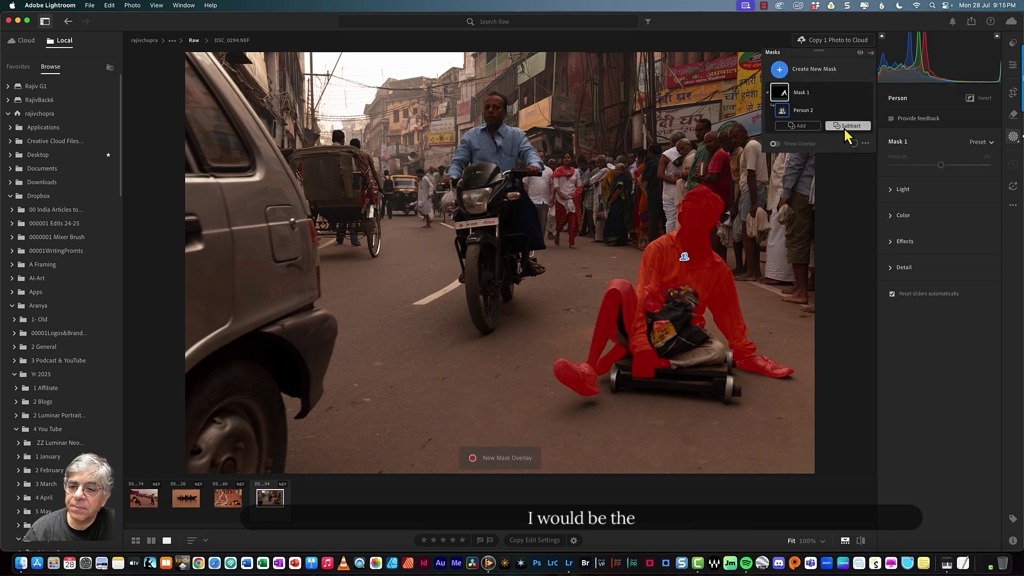
Step: Raise the person mask's Shadows to about +35 and make a slight adjustment to its Blacks
click(891, 189)
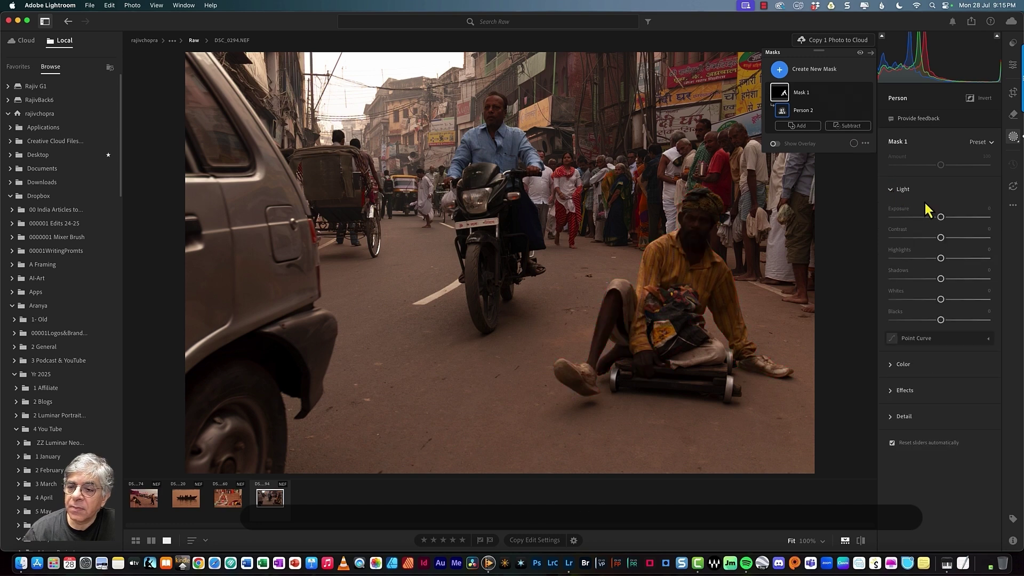
drag(940, 279, 958, 279)
drag(940, 320, 945, 320)
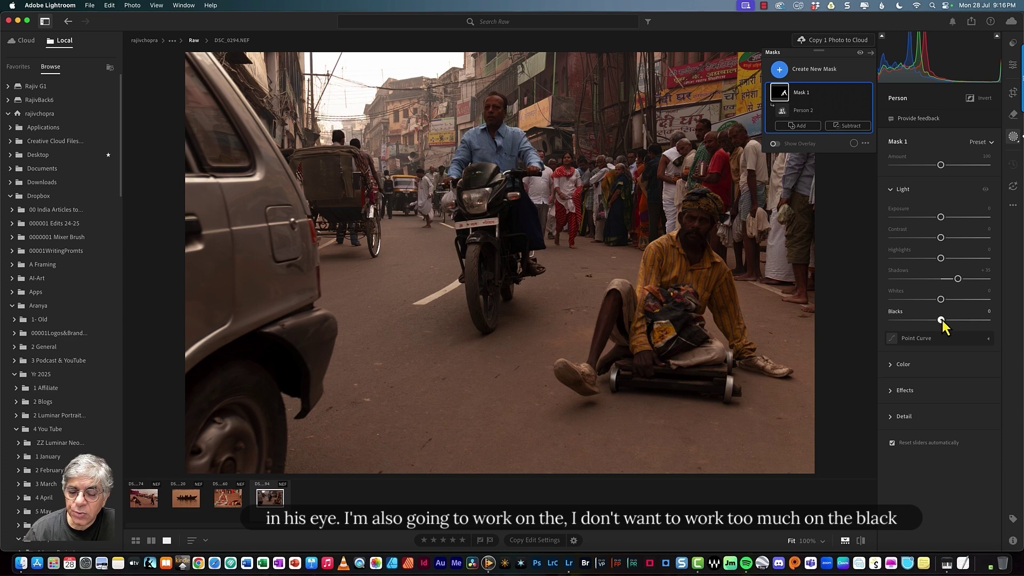
Step: Finish the person mask's Blacks at +1 and create a Clothes mask for the same man (Person 2)
mouse_move(941, 321)
mouse_down()
mouse_move(952, 318)
mouse_move(942, 321)
mouse_up()
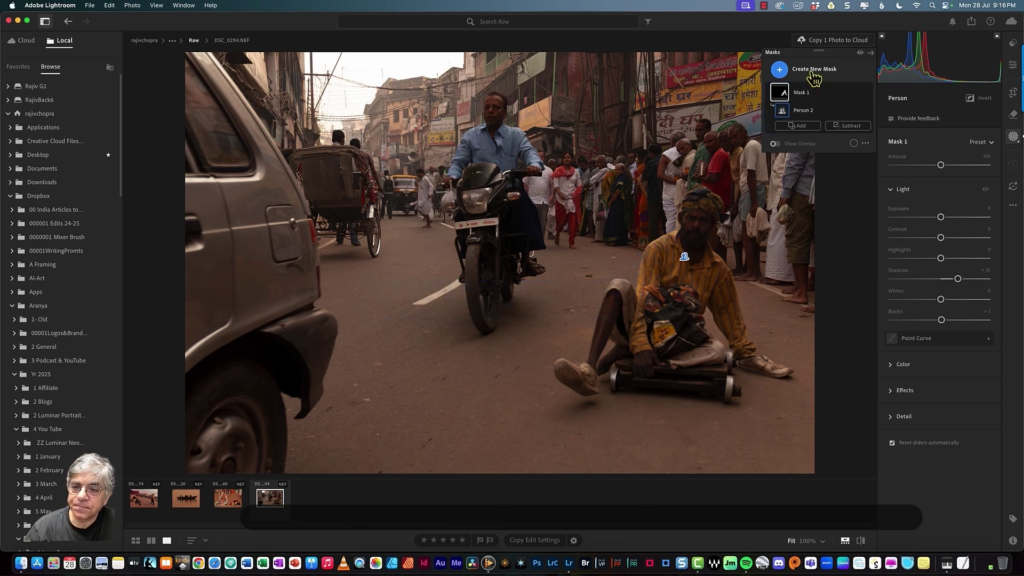
click(785, 75)
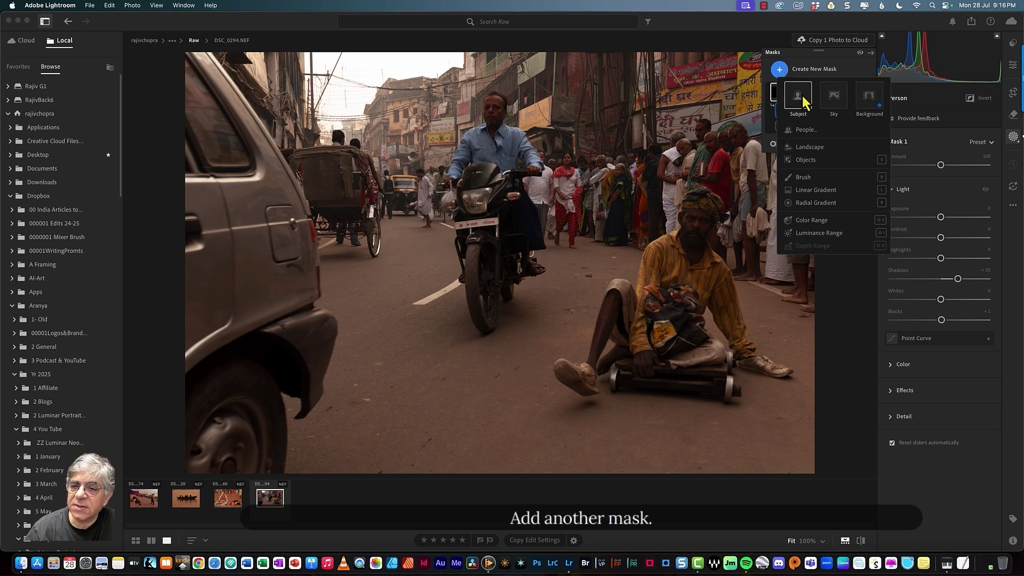
click(810, 128)
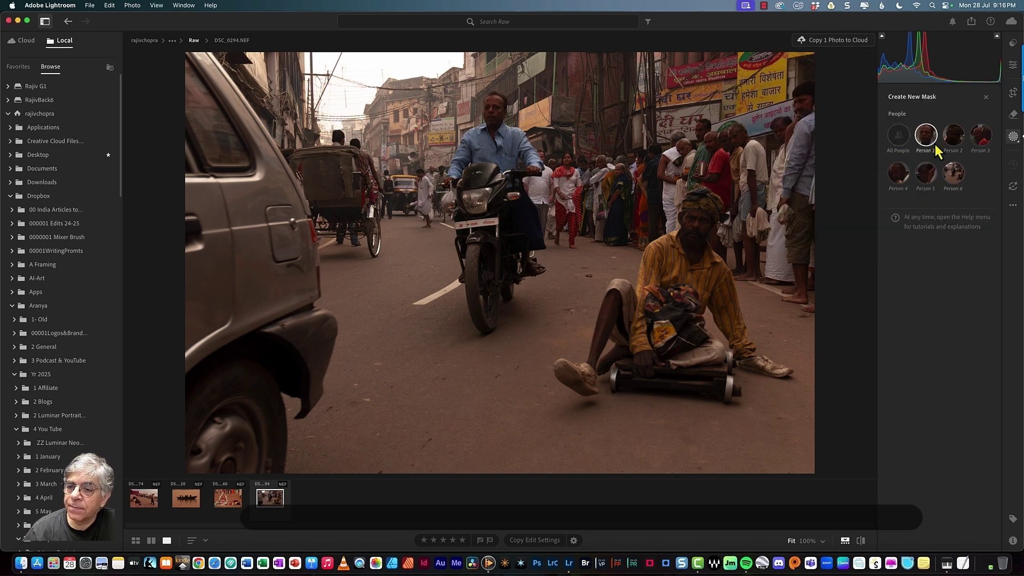
click(953, 136)
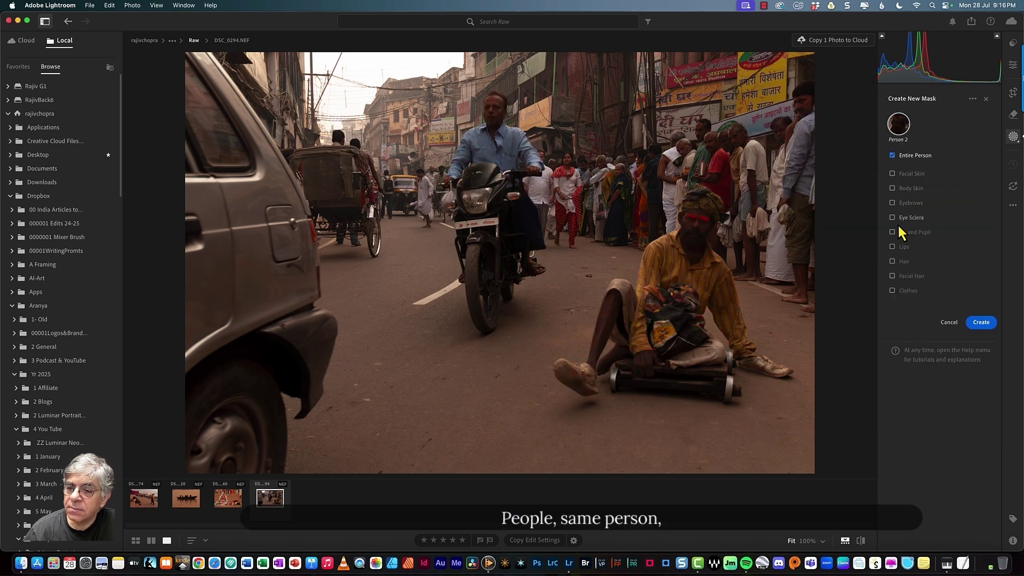
click(894, 290)
click(981, 322)
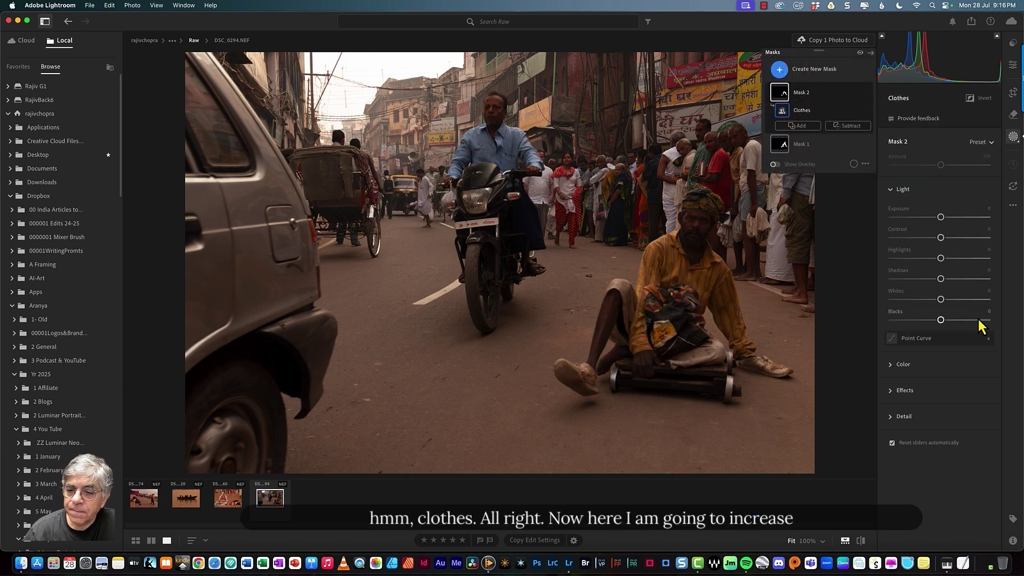
Step: Raise the Clothes mask's Saturation to about +6 and sample the color of the man's shirt for Point Color
click(892, 364)
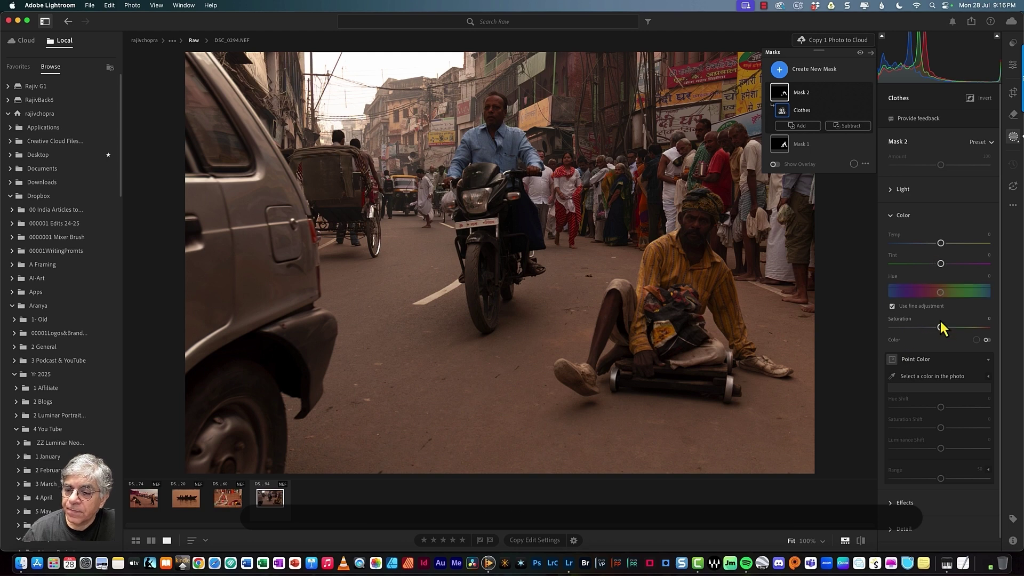
drag(943, 333, 944, 329)
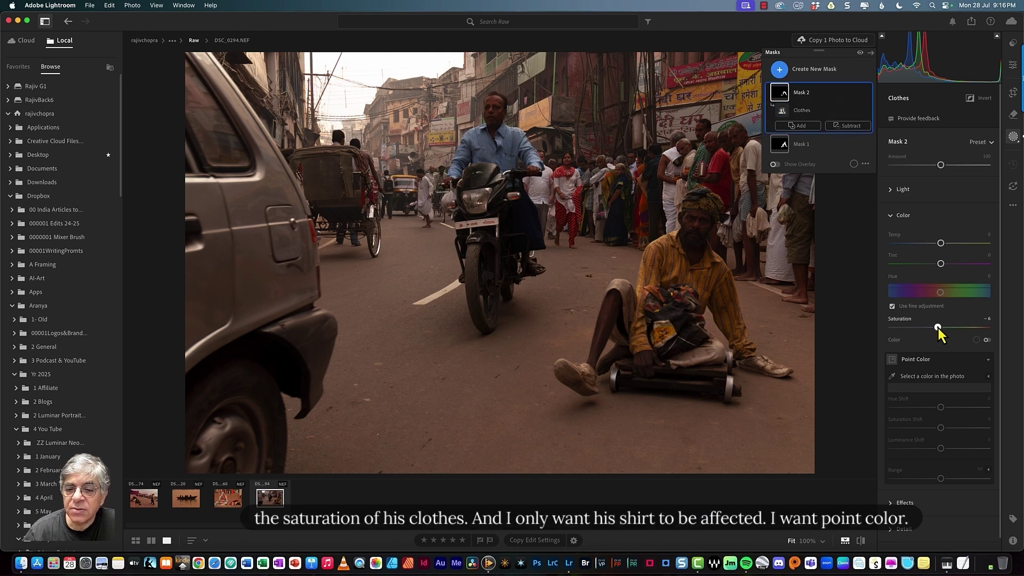
click(893, 374)
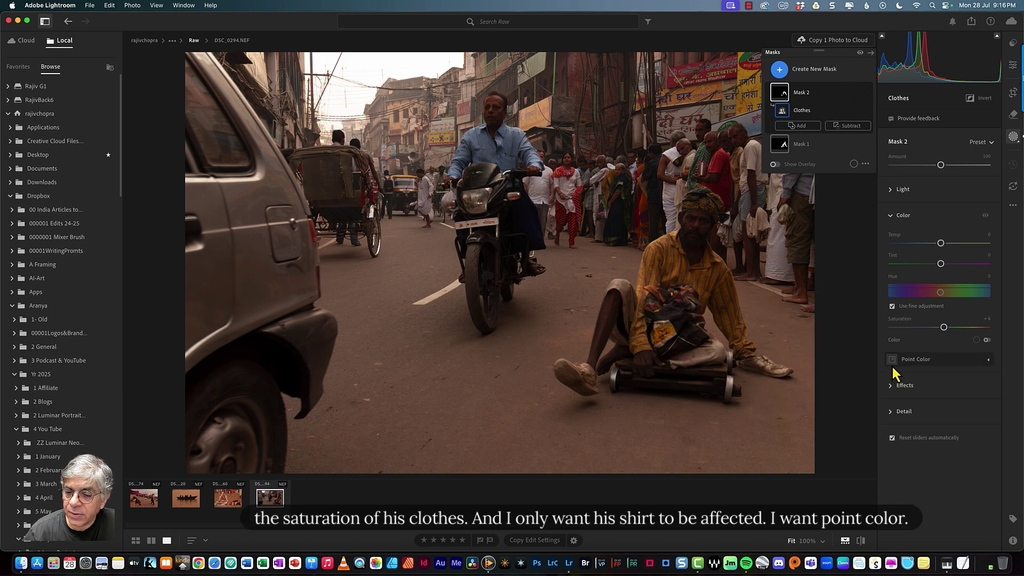
click(894, 377)
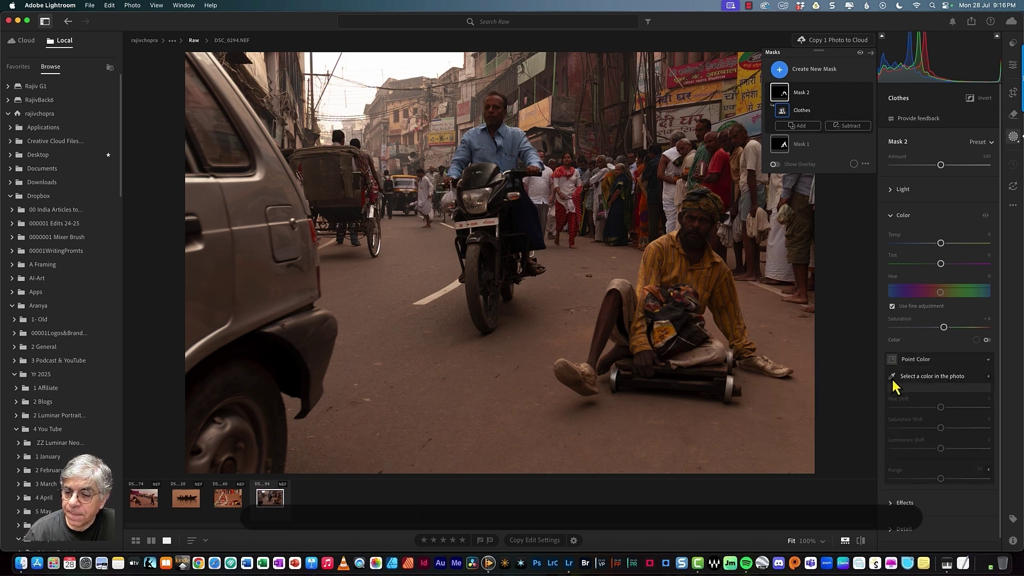
click(711, 306)
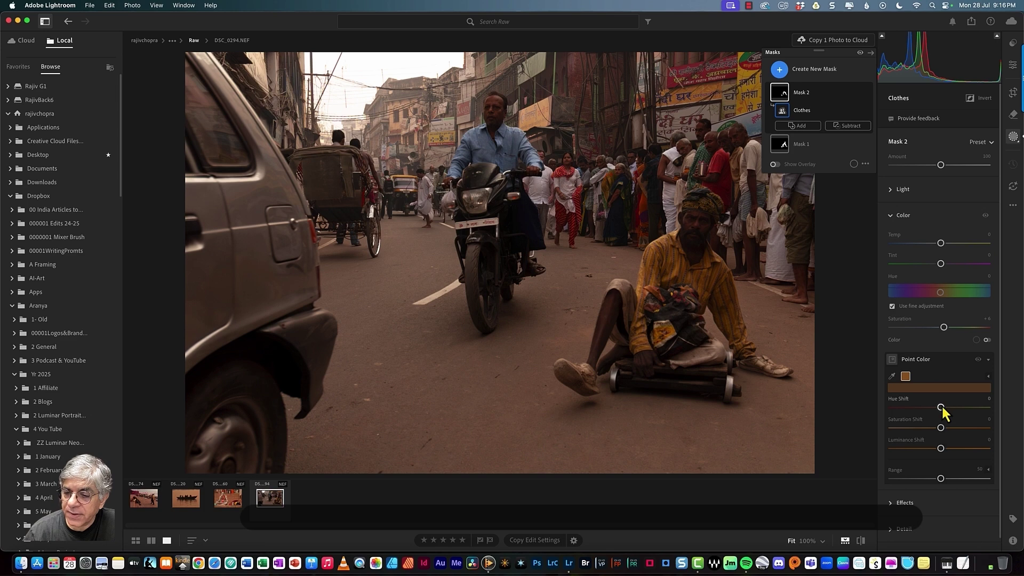
Step: Raise the sampled shirt color's Saturation Shift to about +9 and Luminance Shift to about +19, comparing with and without Point Color
drag(941, 428, 949, 448)
click(941, 478)
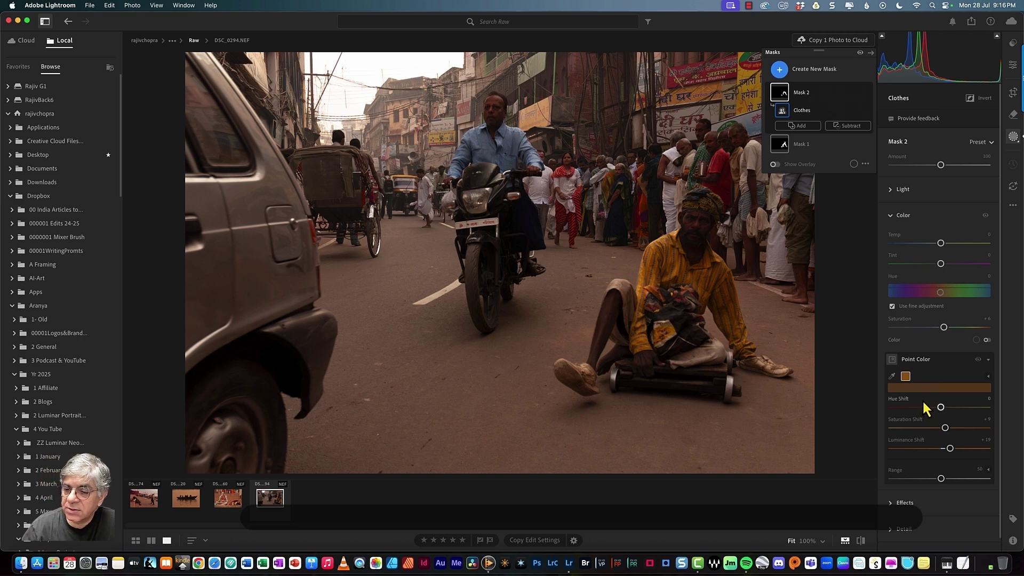
click(978, 359)
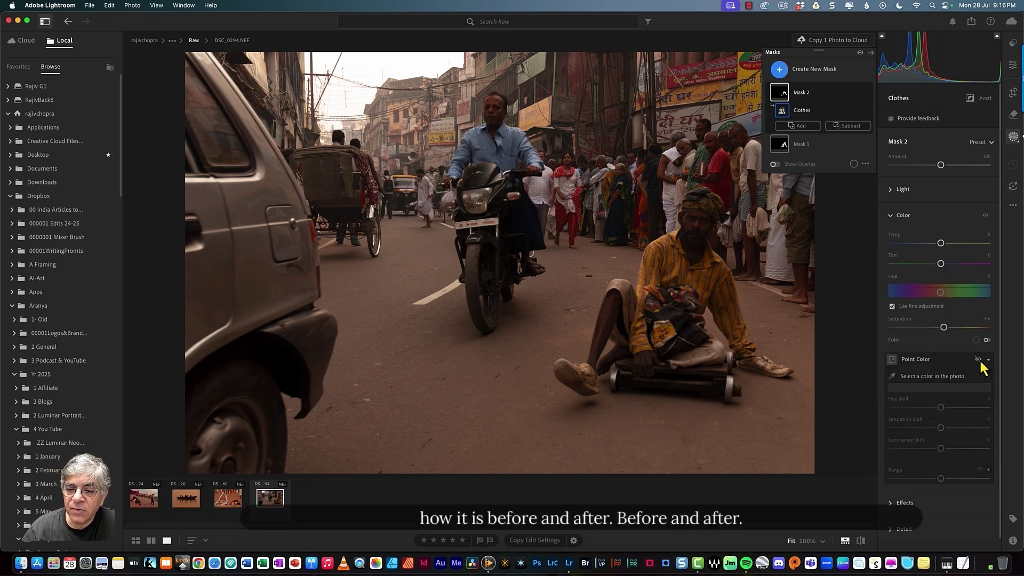
click(978, 359)
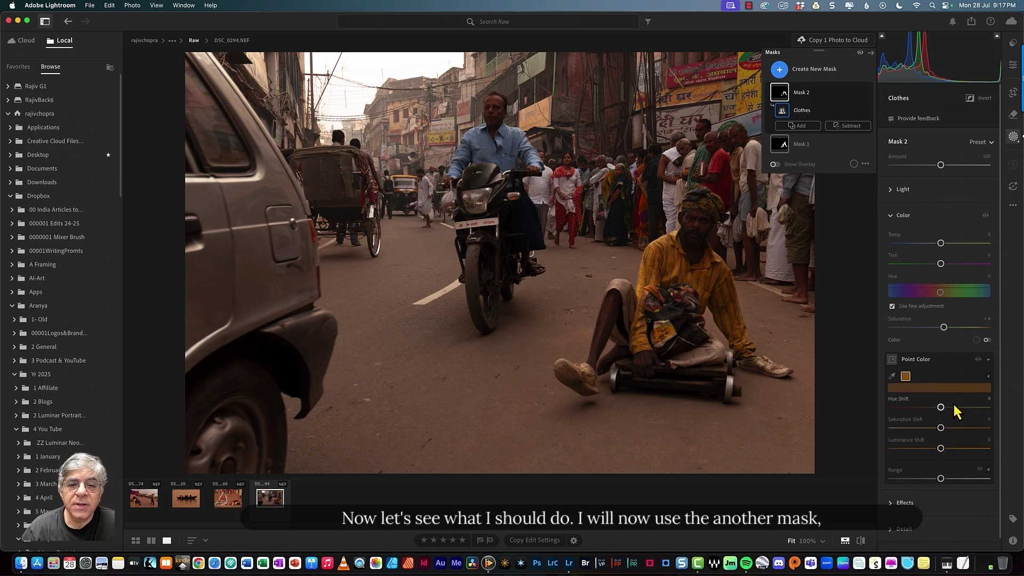
Step: Create a Brush mask and paint it over the wheeled board under the man using a smaller brush
click(780, 72)
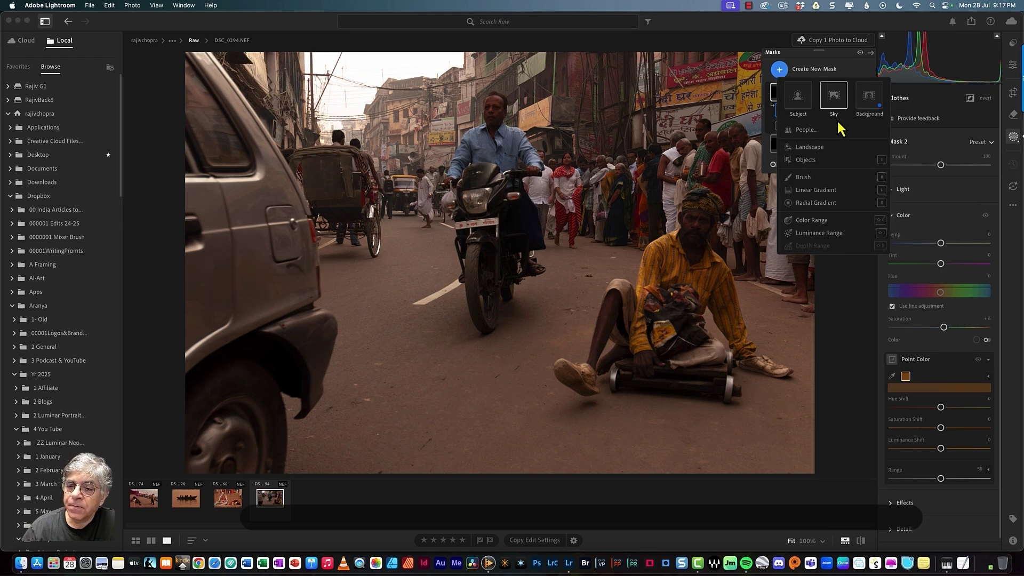
click(817, 181)
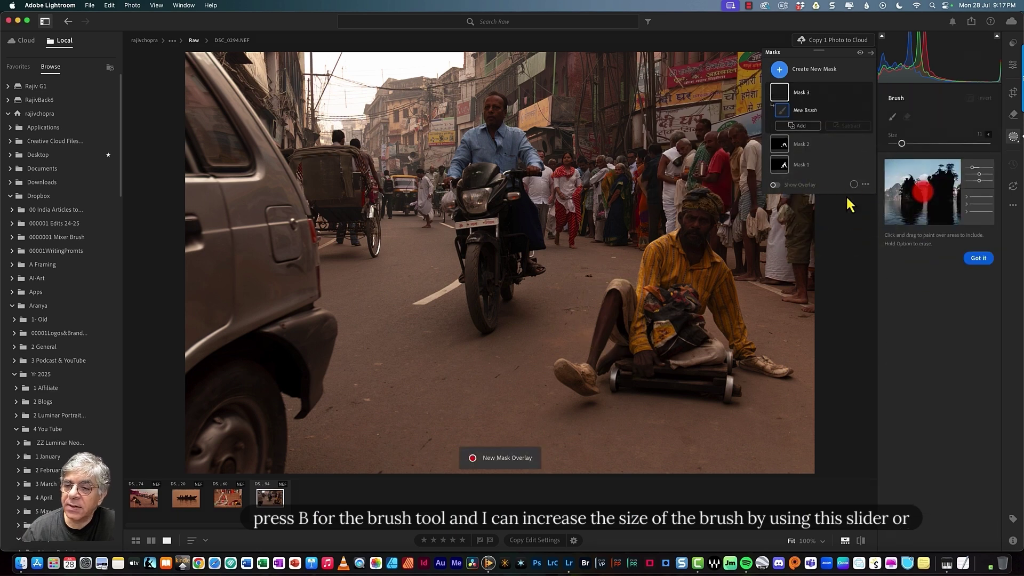
mouse_move(901, 144)
mouse_down()
mouse_move(955, 144)
mouse_move(902, 143)
mouse_up()
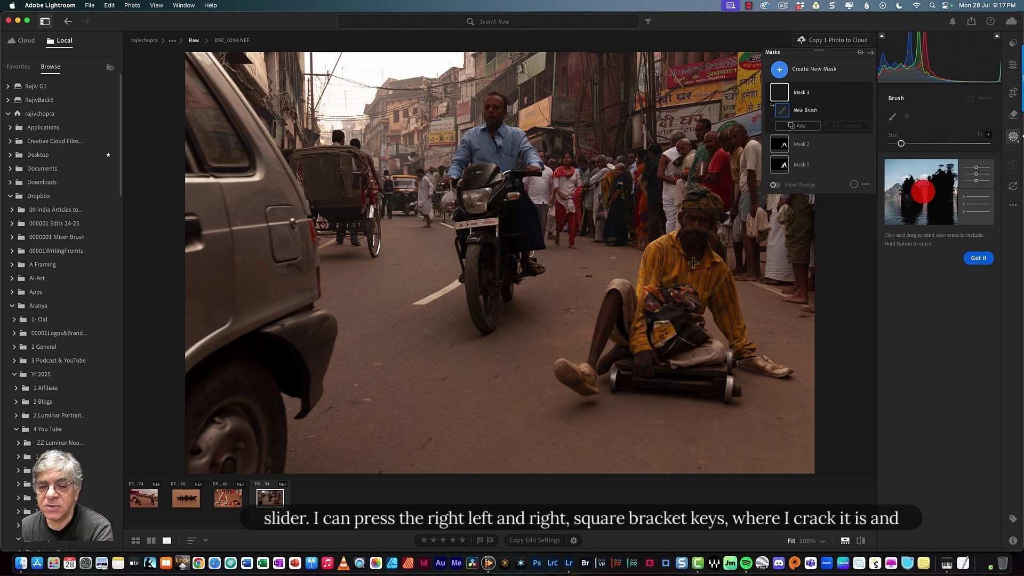
key(bracketleft)
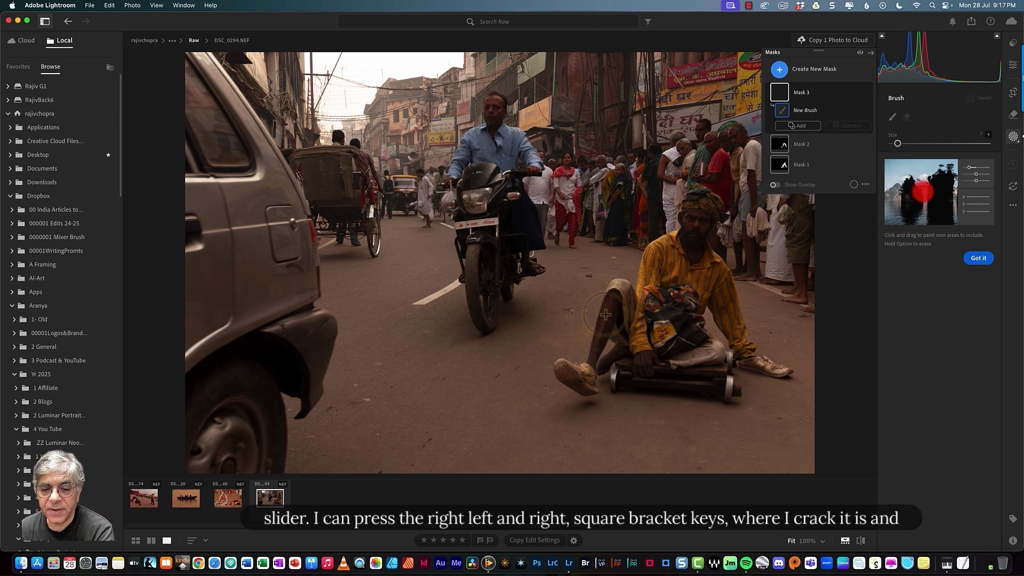
key(bracketleft)
key(bracketleft)
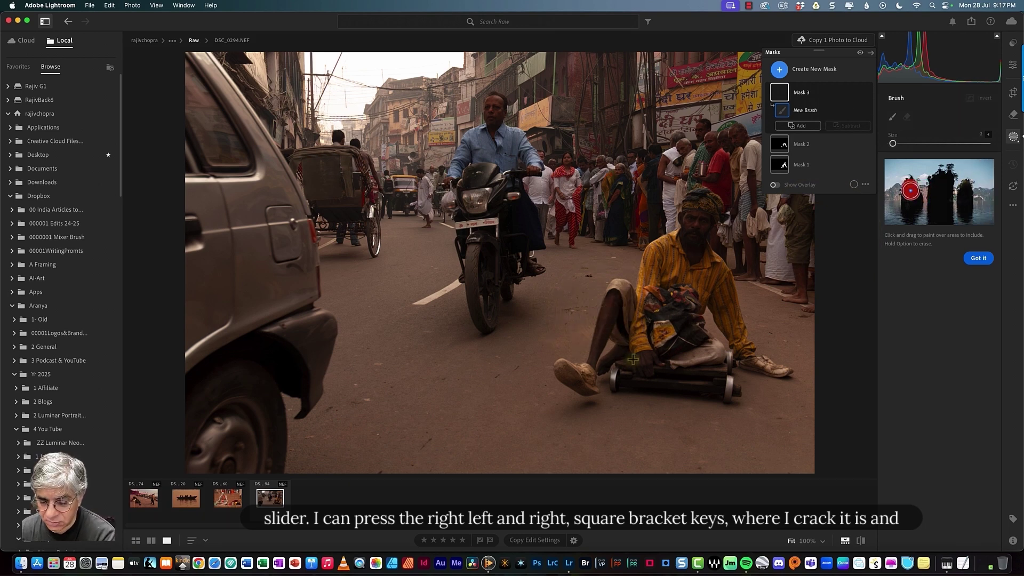
key(bracketright)
mouse_move(633, 363)
mouse_down()
mouse_move(711, 386)
mouse_move(616, 390)
mouse_move(716, 390)
mouse_move(719, 379)
mouse_move(627, 381)
mouse_move(719, 391)
mouse_up()
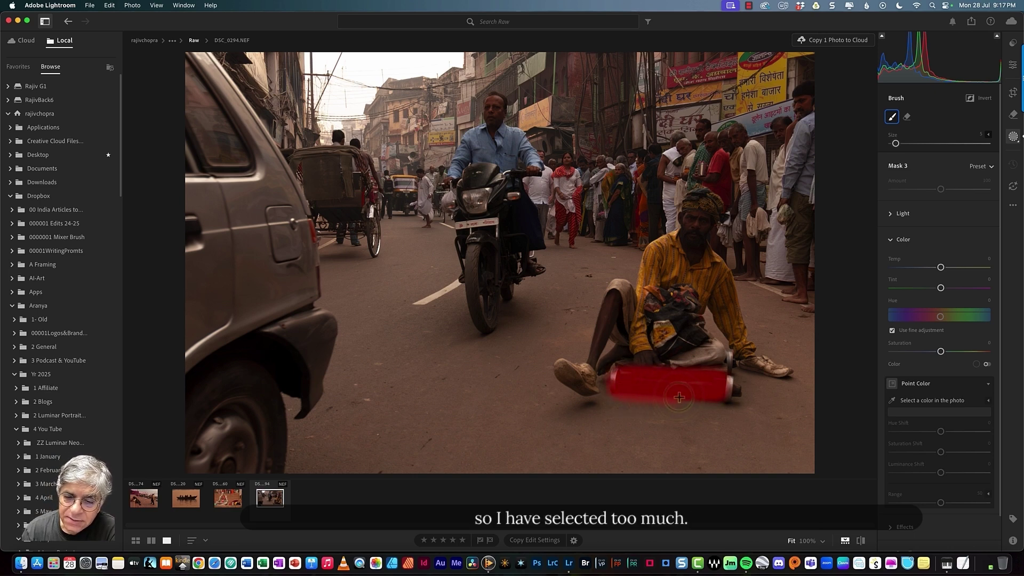
drag(719, 402, 715, 402)
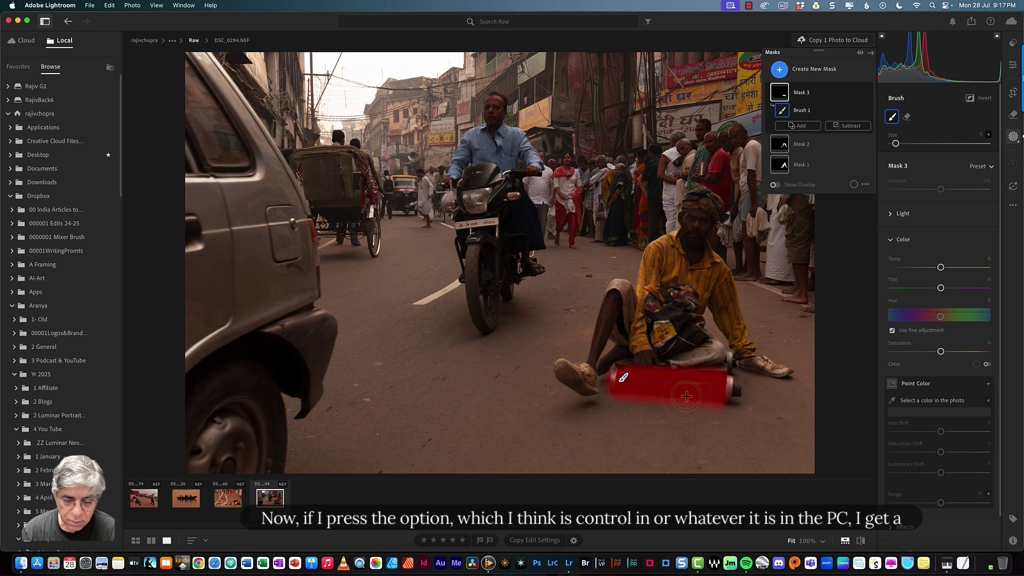
Step: Erase the excess brush mask spilling onto the road along the board's lower edge
key(alt)
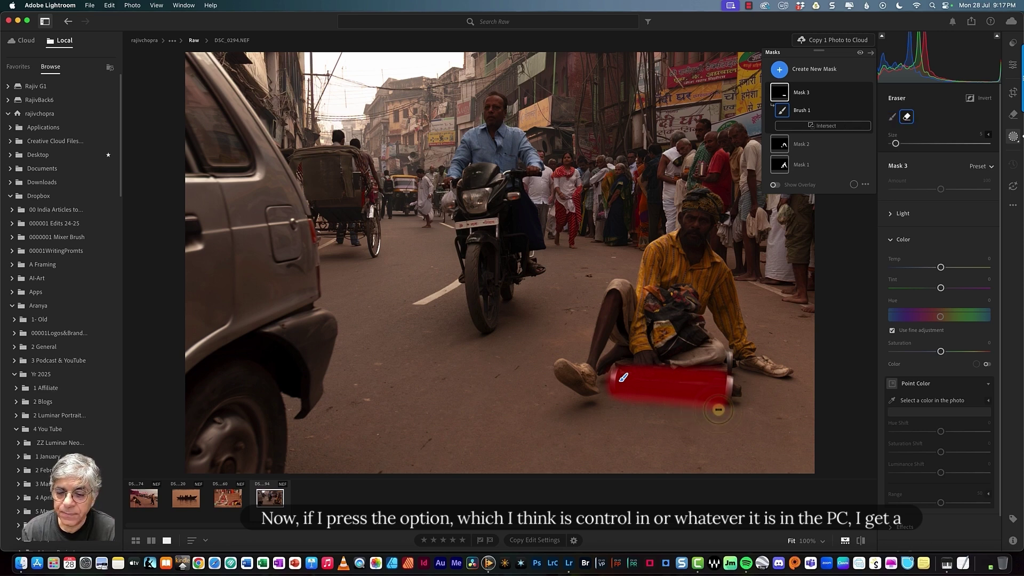
drag(720, 407, 651, 404)
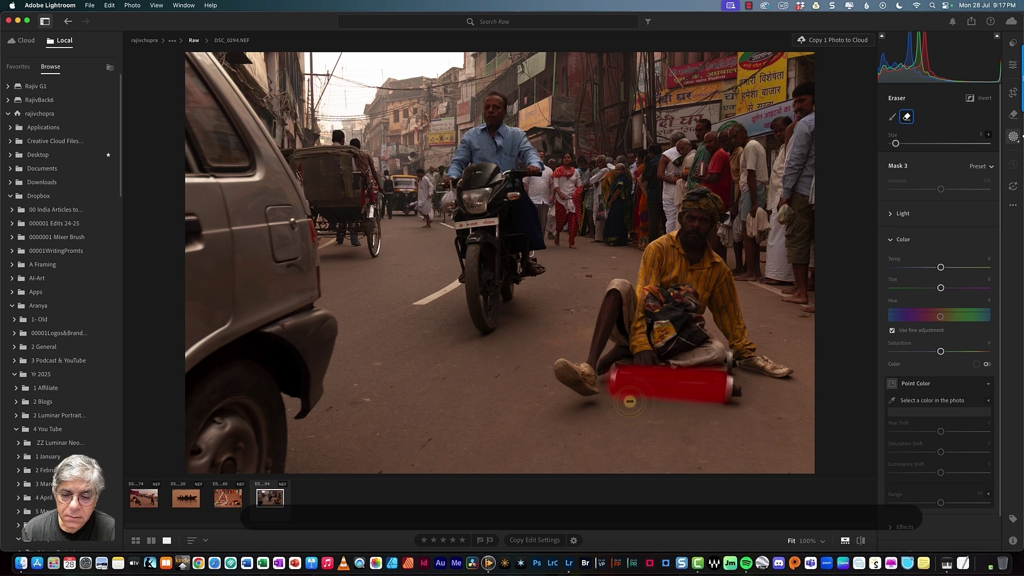
mouse_move(619, 400)
mouse_down()
mouse_move(716, 405)
mouse_move(692, 398)
mouse_move(717, 394)
mouse_move(683, 404)
mouse_up()
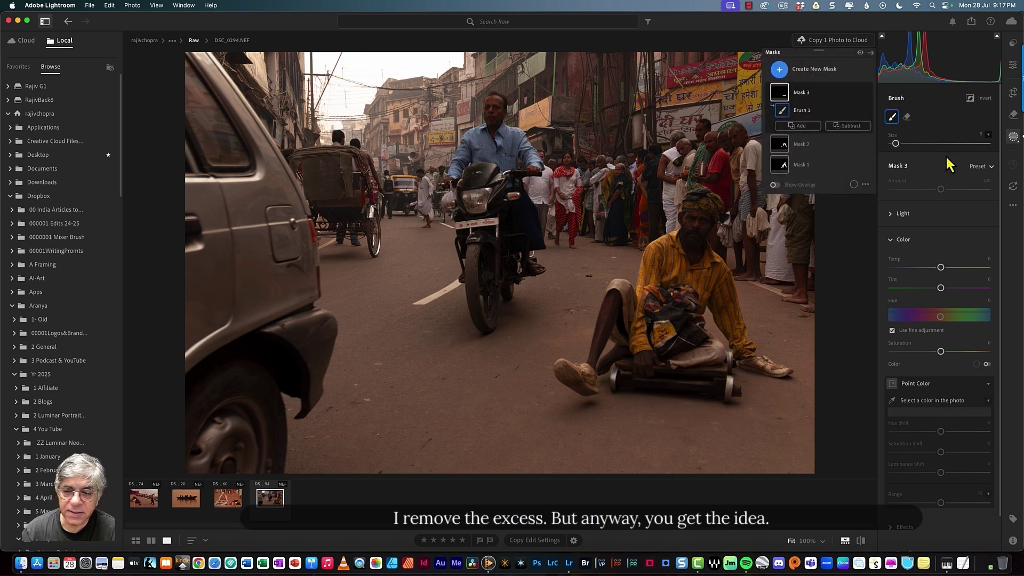
Step: Raise the board mask's Blacks to +7 and its Exposure to about +0.12
click(898, 215)
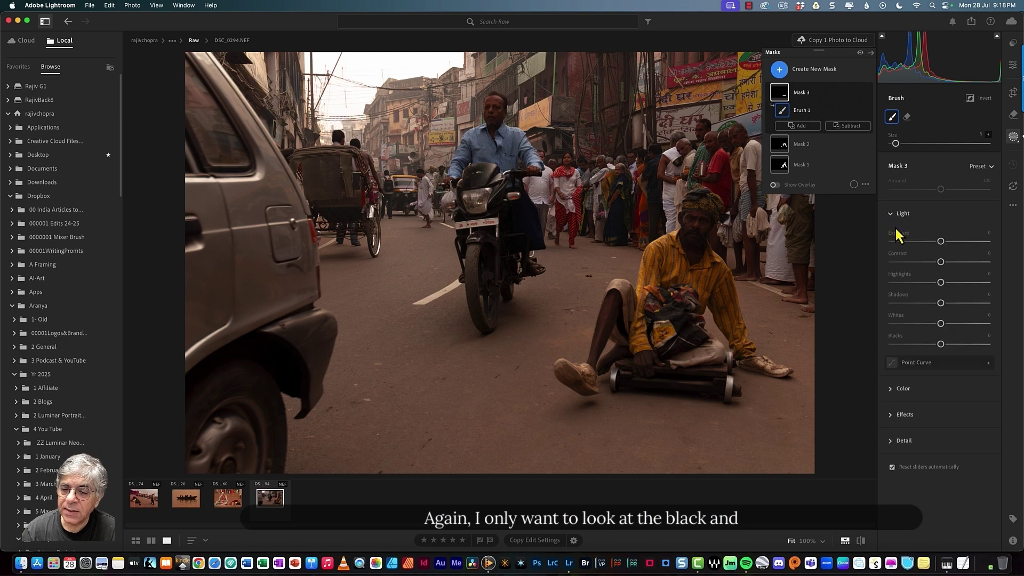
drag(941, 344, 947, 348)
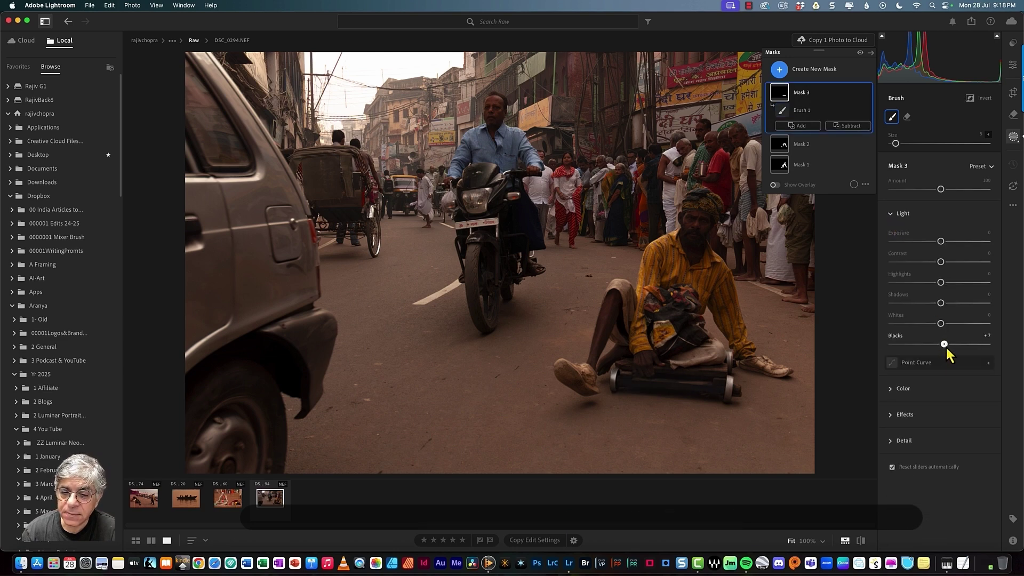
drag(940, 243, 944, 248)
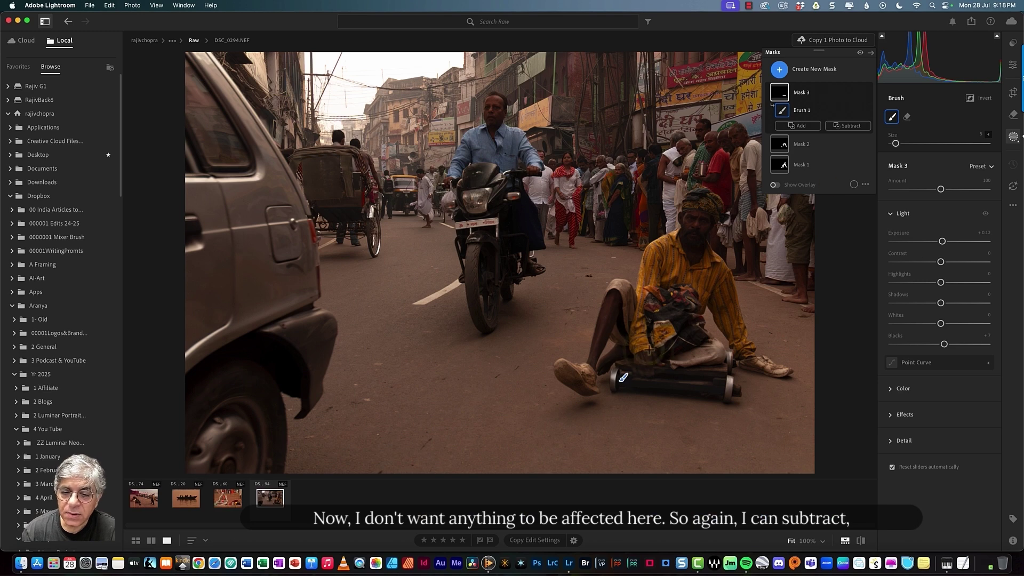
Step: Subtract the man's hand area from the board mask with a brush, and reselect the original brush component
click(847, 127)
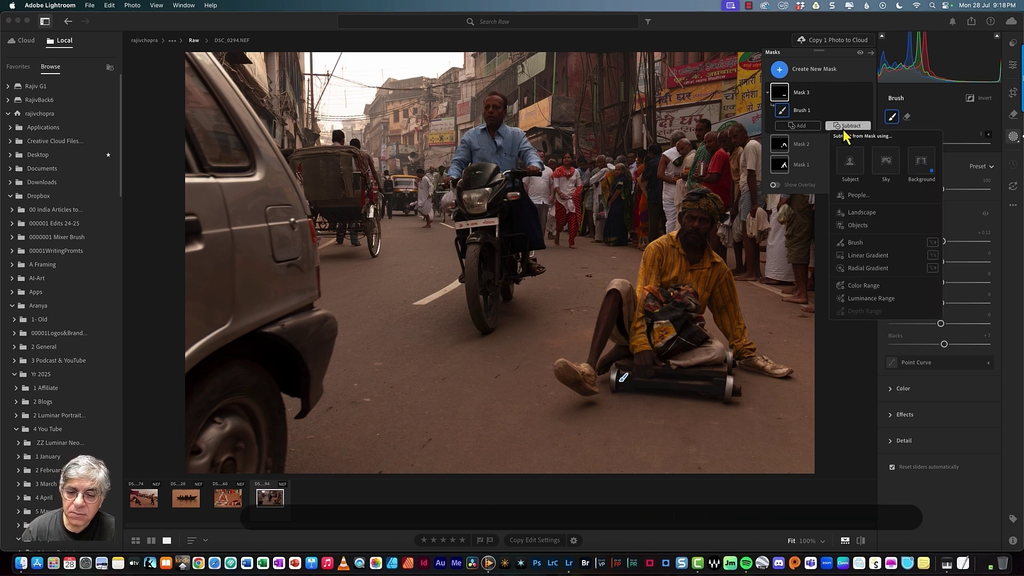
click(853, 243)
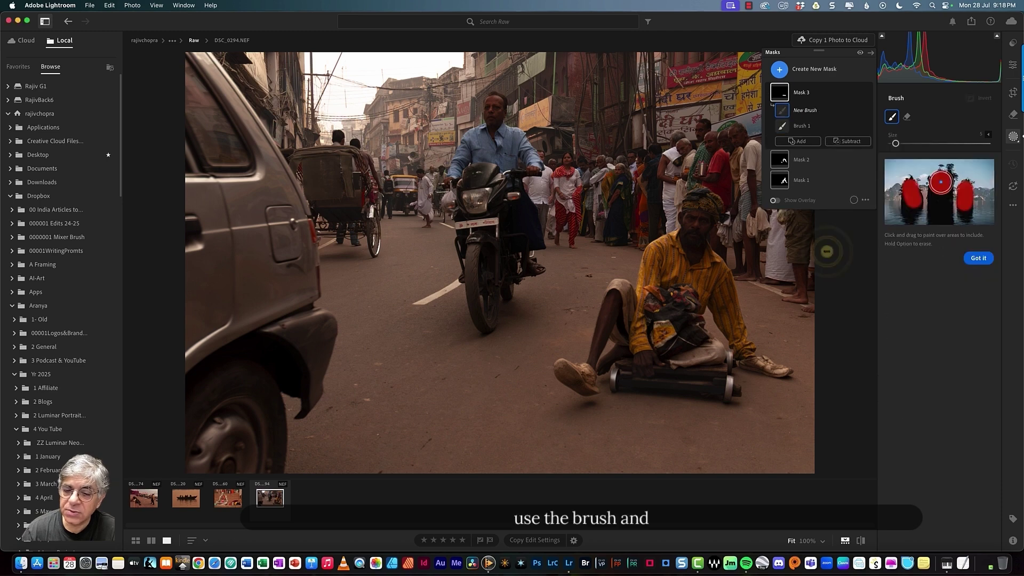
click(647, 362)
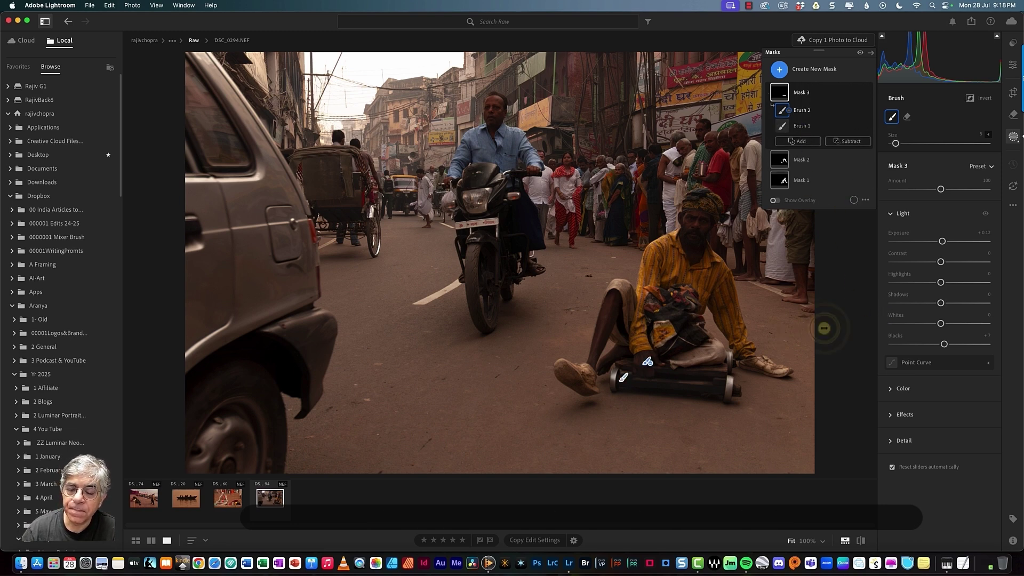
click(801, 128)
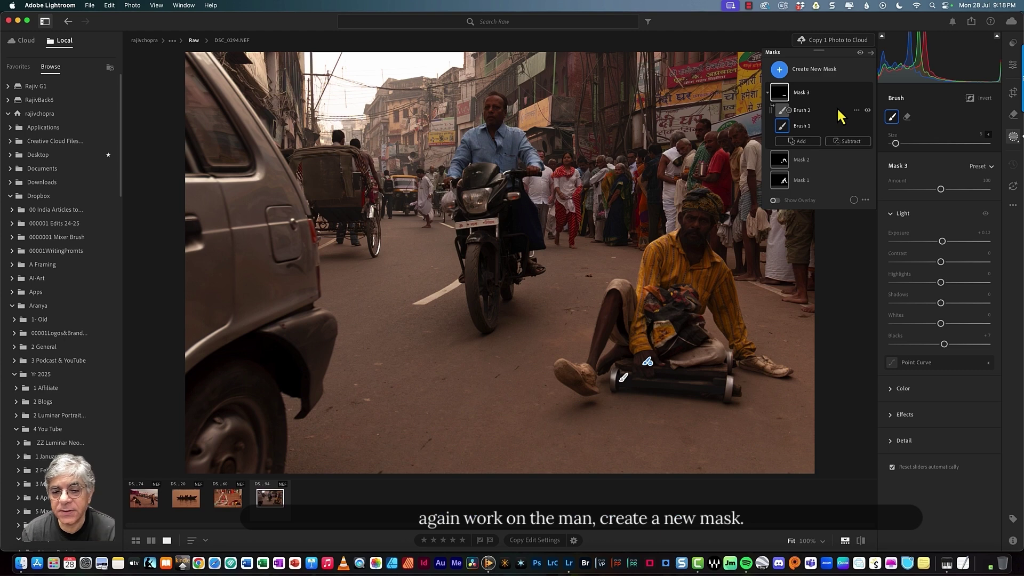
Step: Create a People mask for the seated man (Person 2) covering facial skin, body skin, iris and pupil, and lips
click(779, 72)
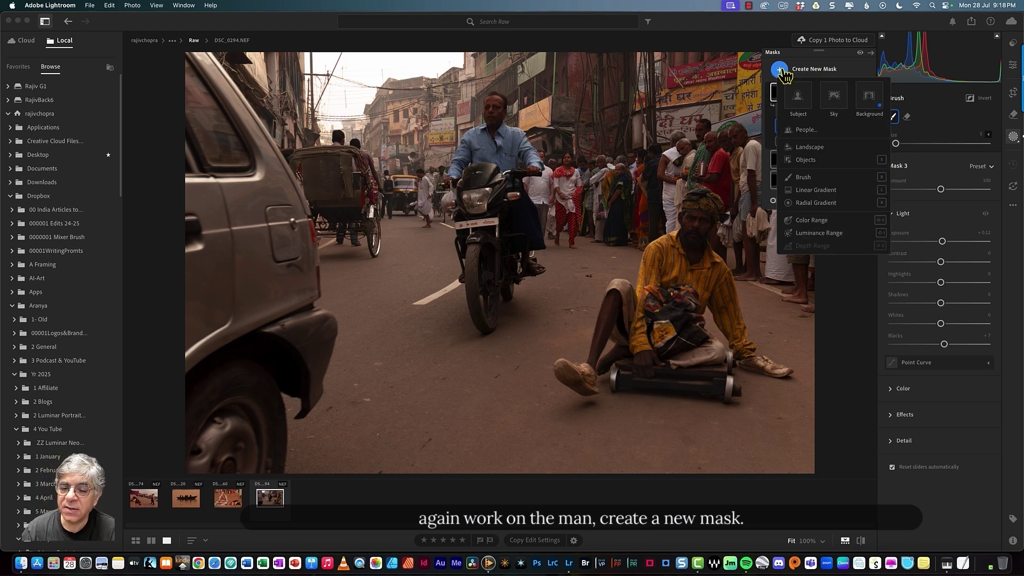
click(810, 129)
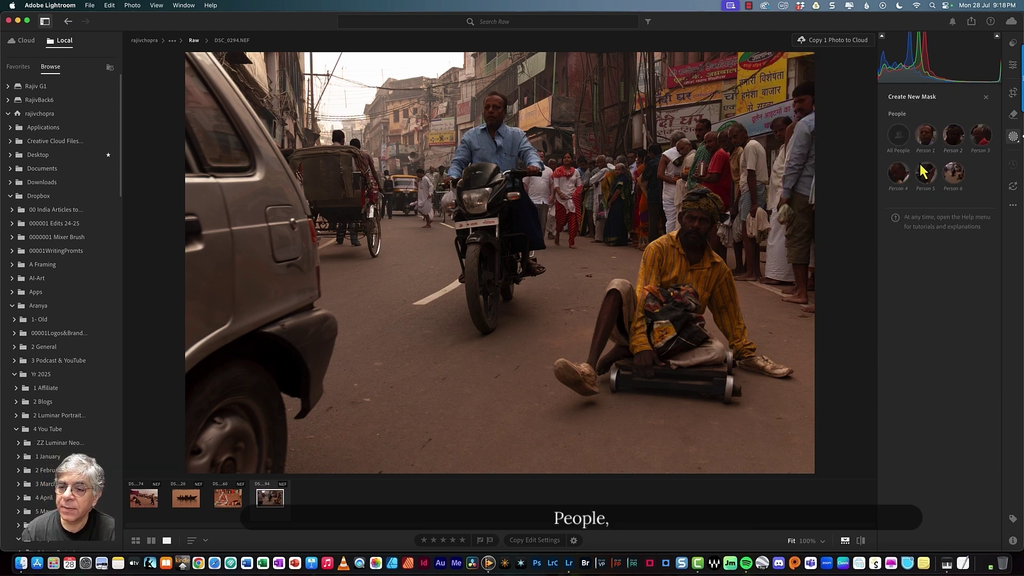
click(948, 142)
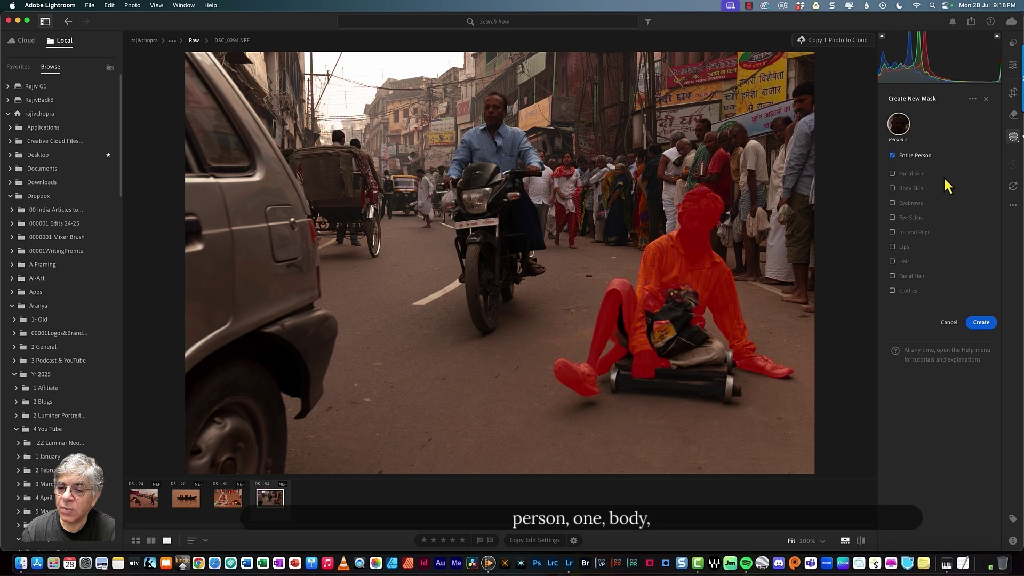
click(892, 188)
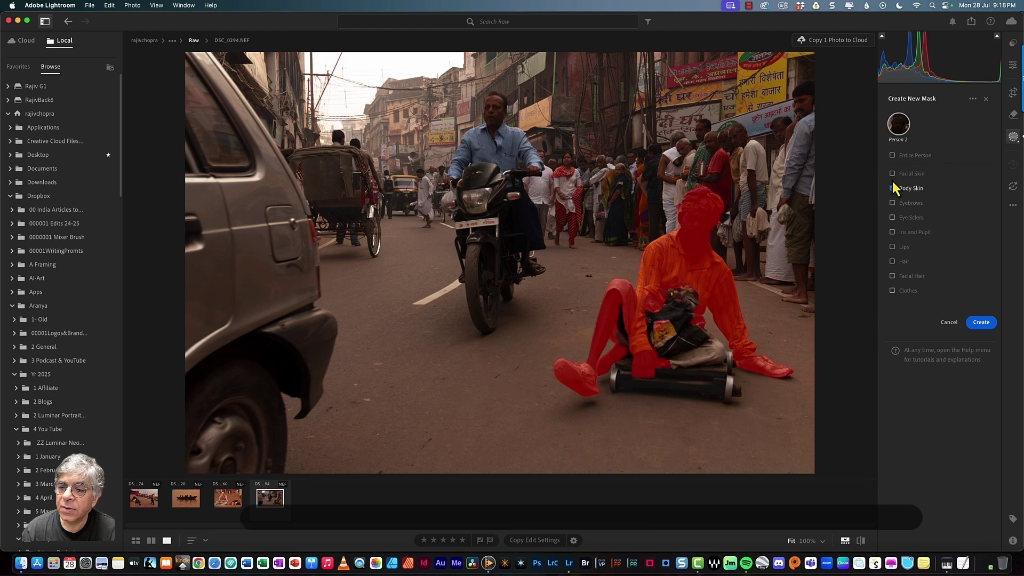
click(892, 173)
click(892, 232)
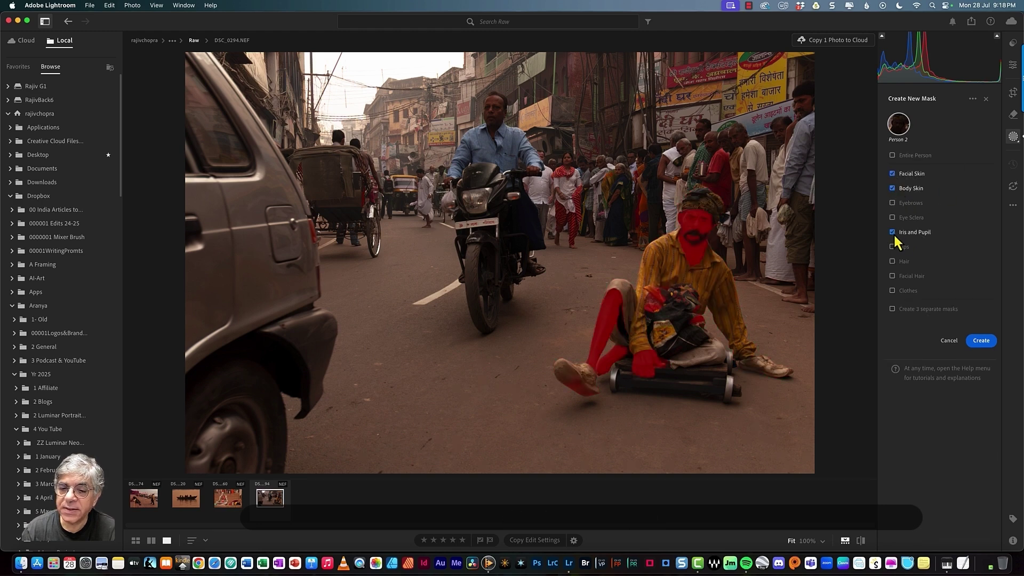
click(892, 247)
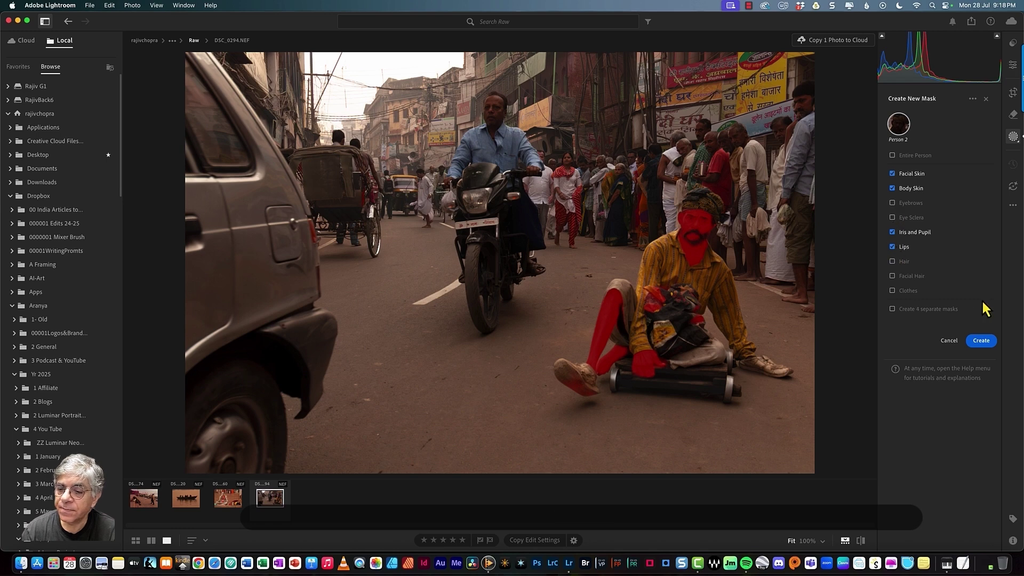
click(983, 347)
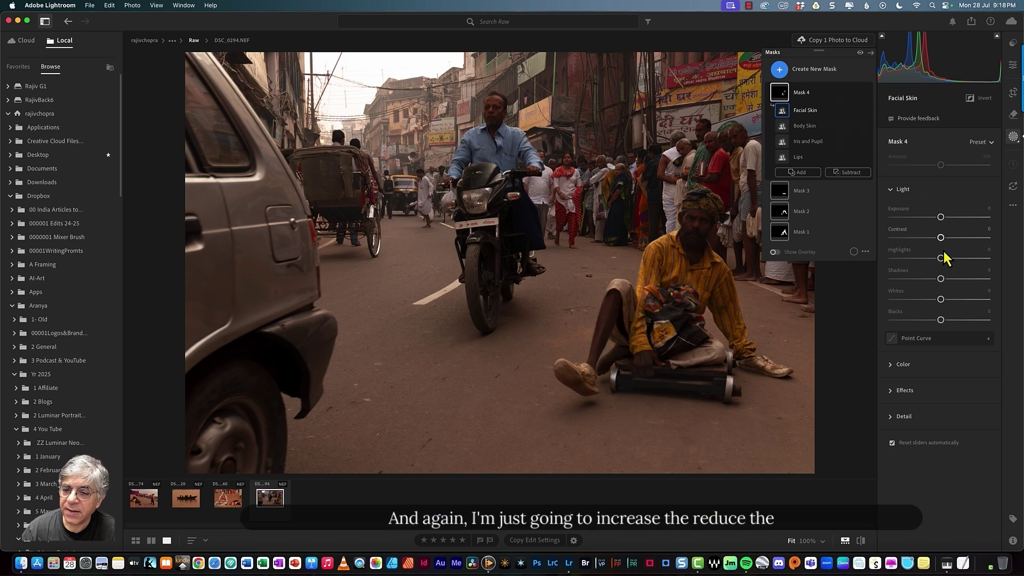
Step: Raise the skin mask's Shadows to about +22 and its Texture to about +20
drag(941, 278, 948, 279)
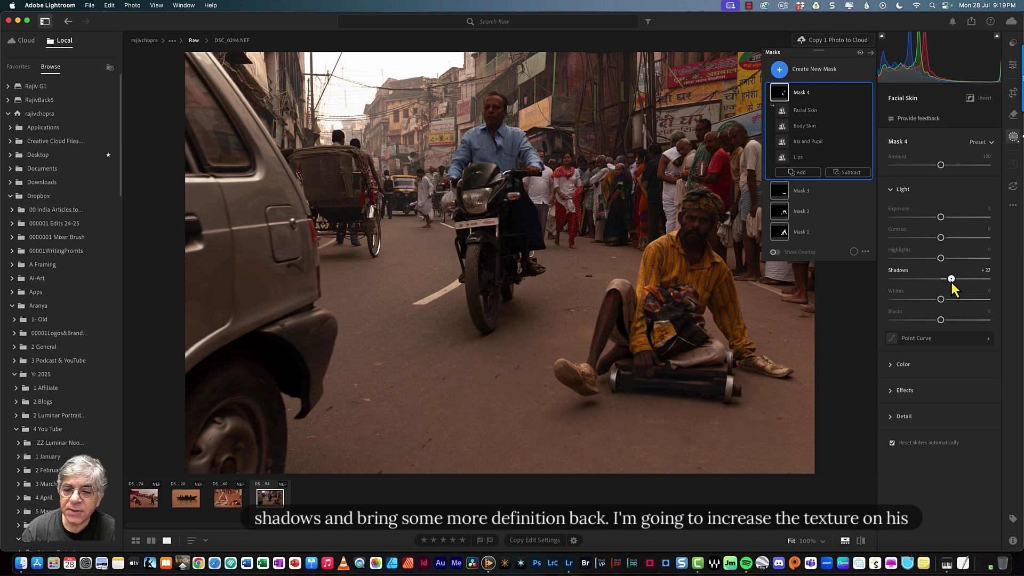
drag(953, 284, 952, 284)
click(892, 390)
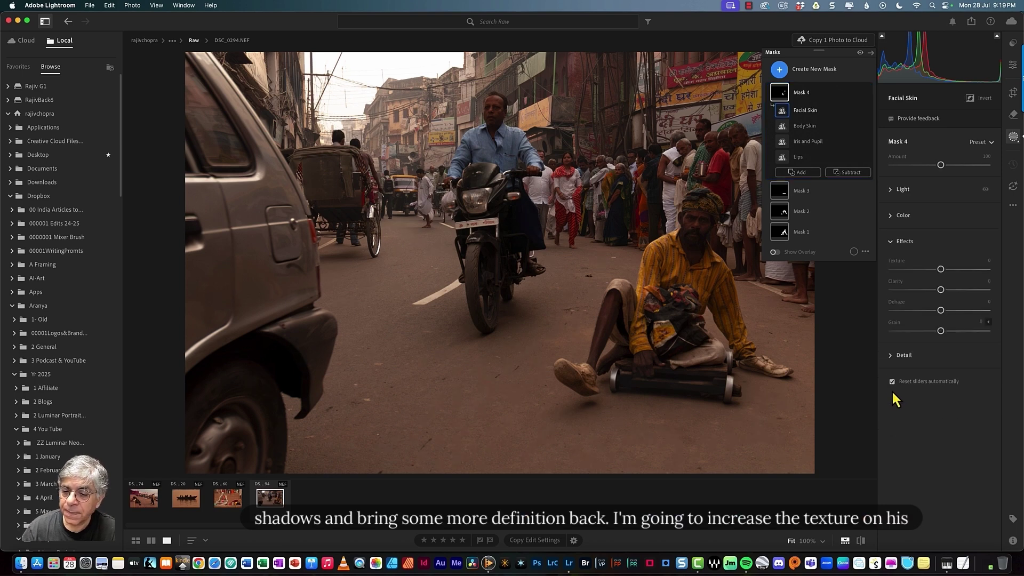
drag(942, 271, 953, 273)
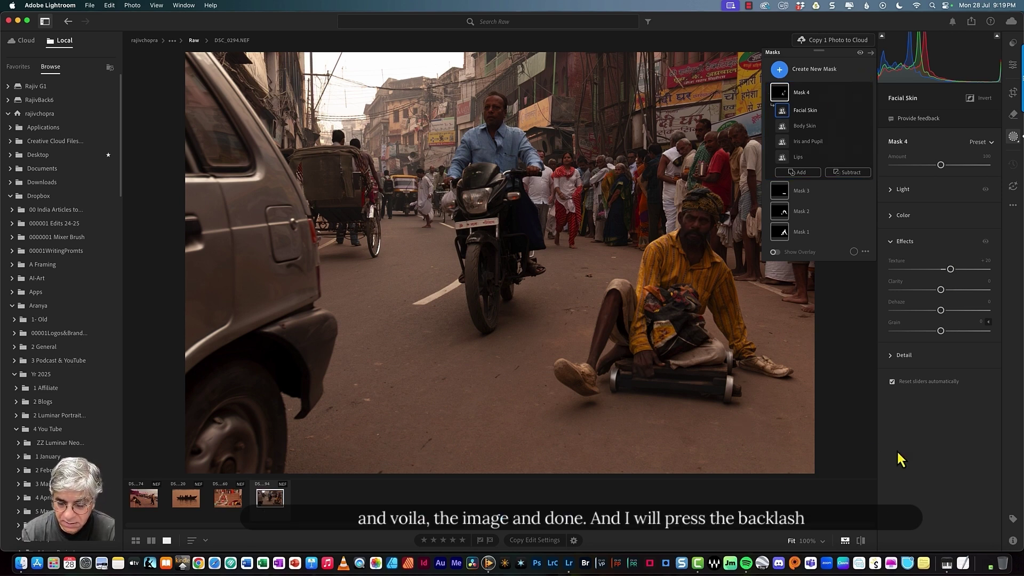
Step: Compare the edited street photo with its original, and leave masking for the global Edit controls
key(backslash)
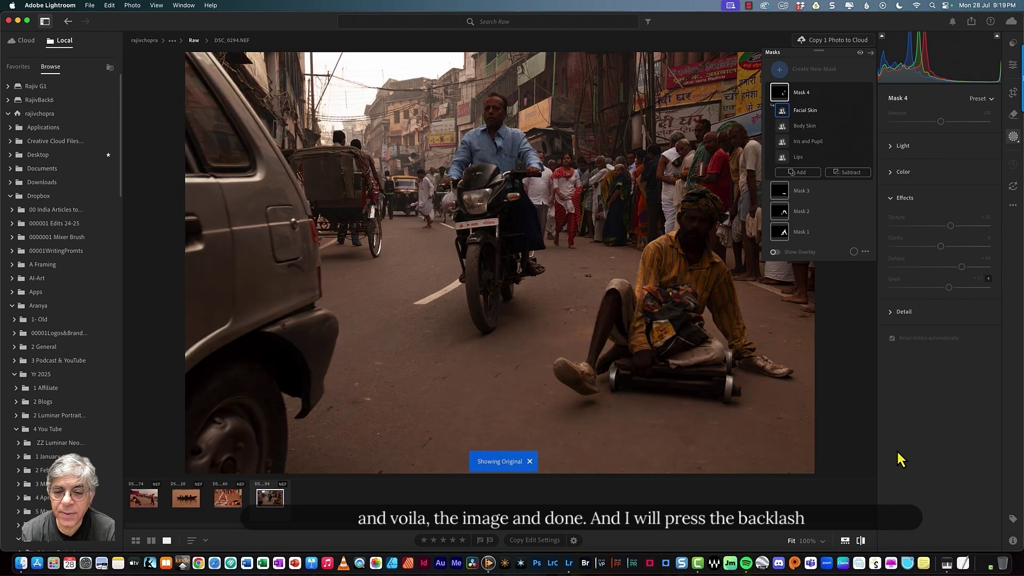
key(backslash)
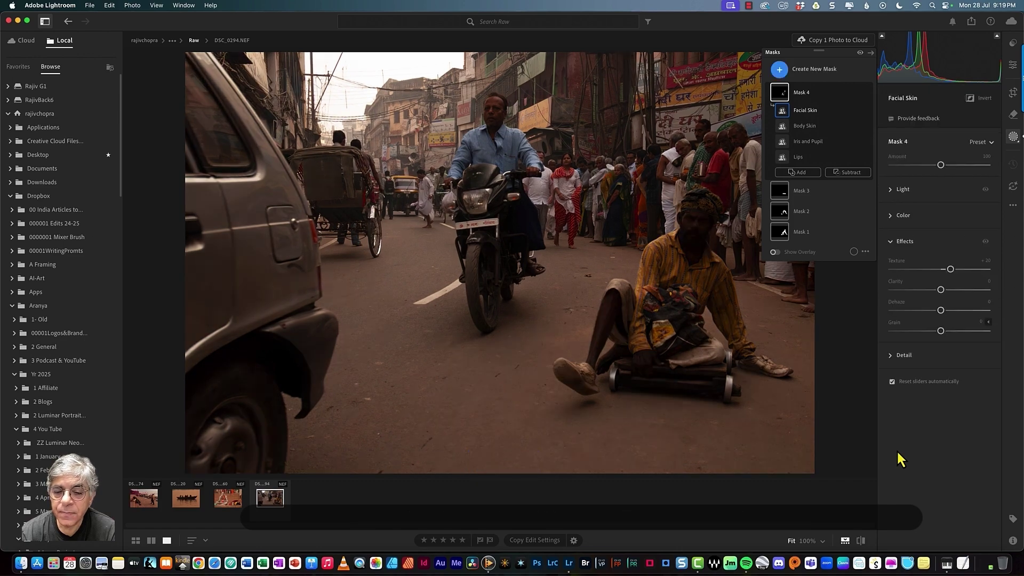
key(backslash)
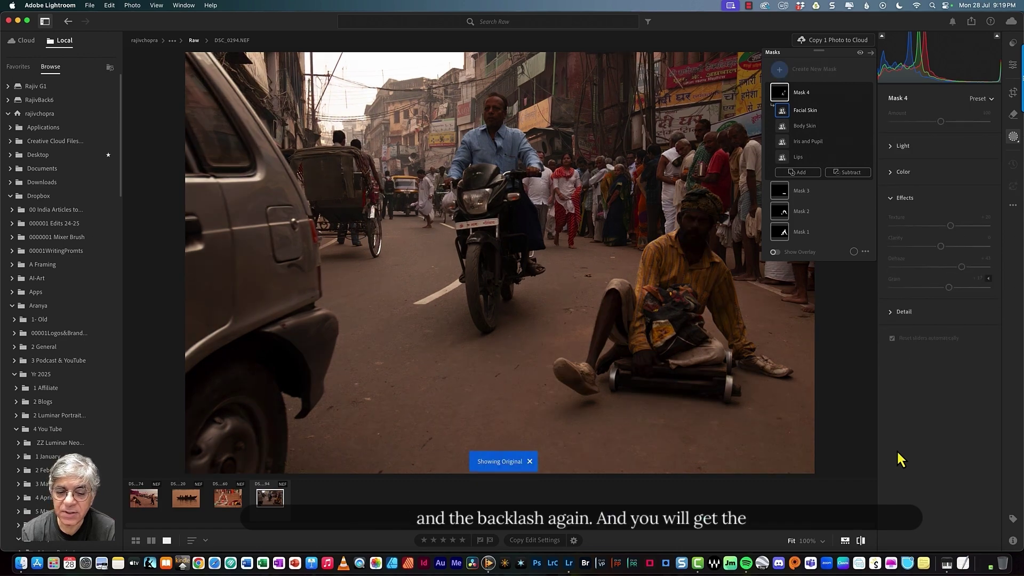
key(backslash)
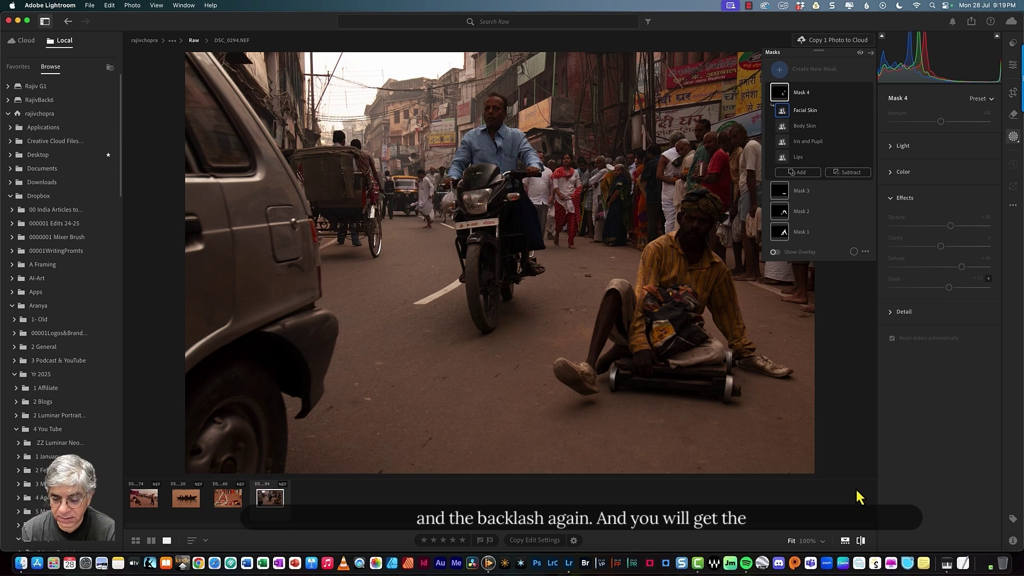
key(backslash)
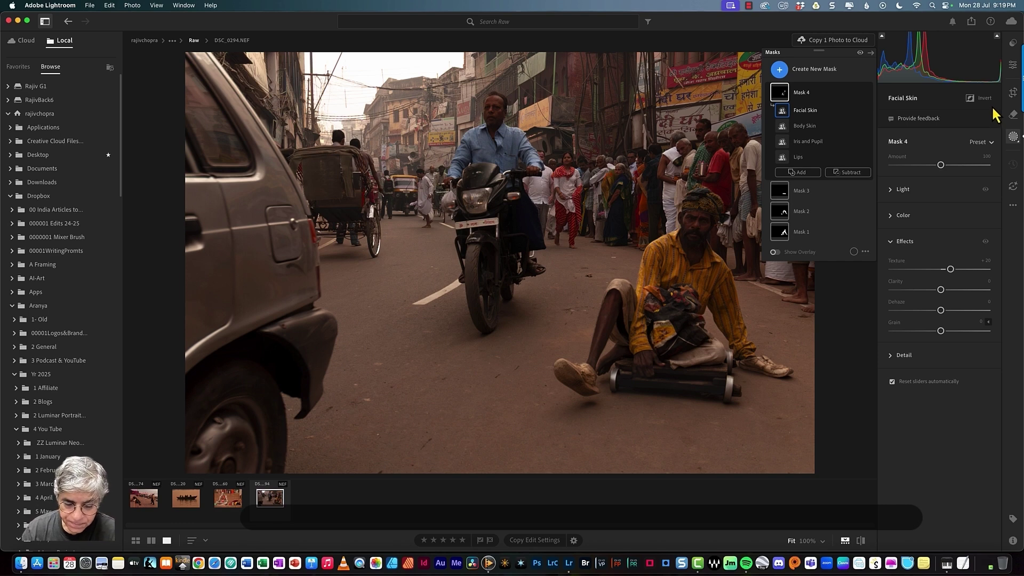
key(e)
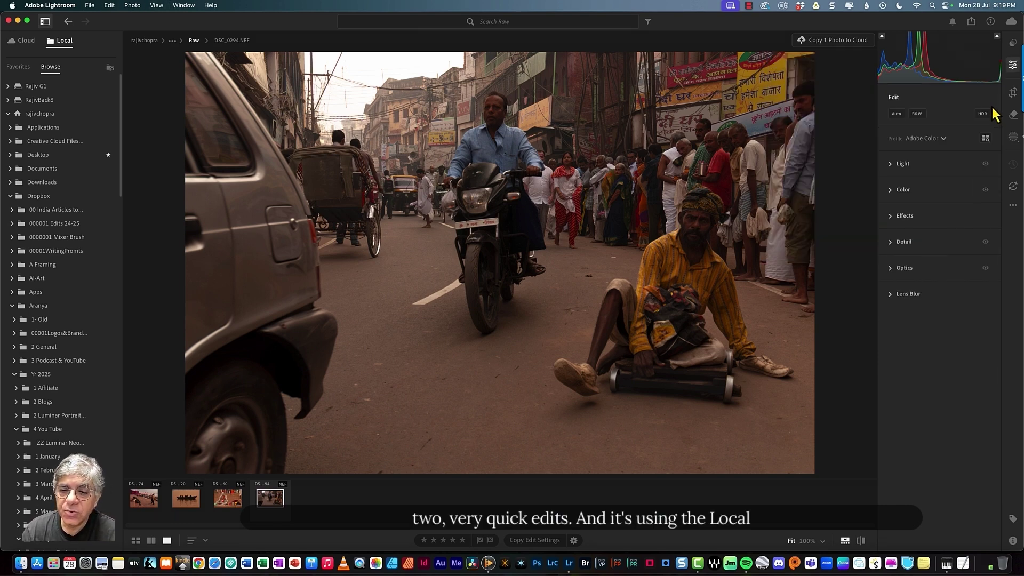